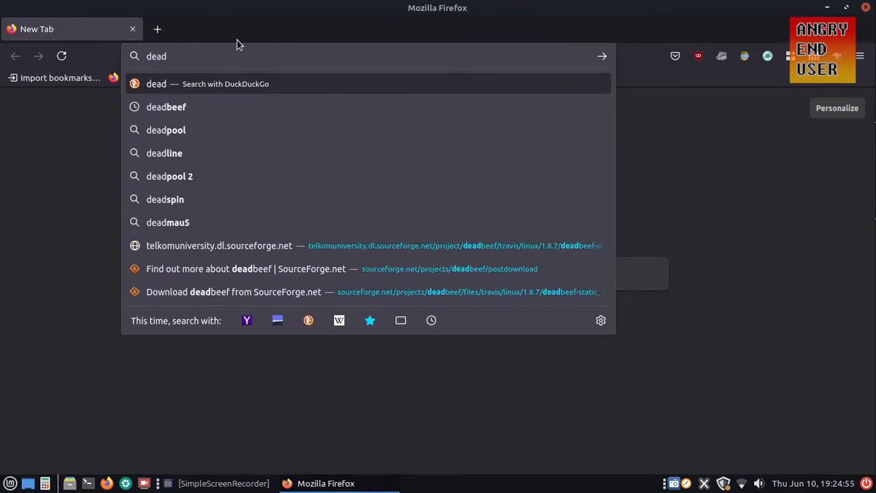
Step: Search the web for deadbeef and open the official DeaDBeeF site, deadbeef.sourceforge.io, from the results in a new tab
key(Down)
key(Return)
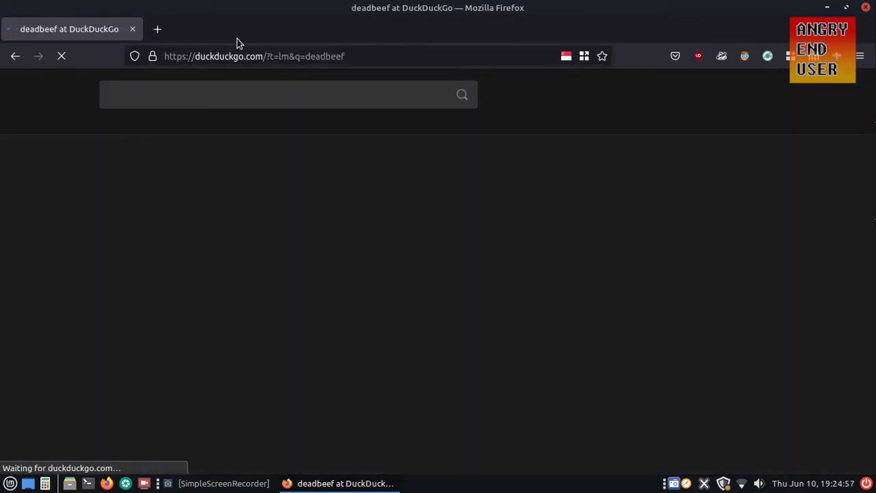
right_click(286, 188)
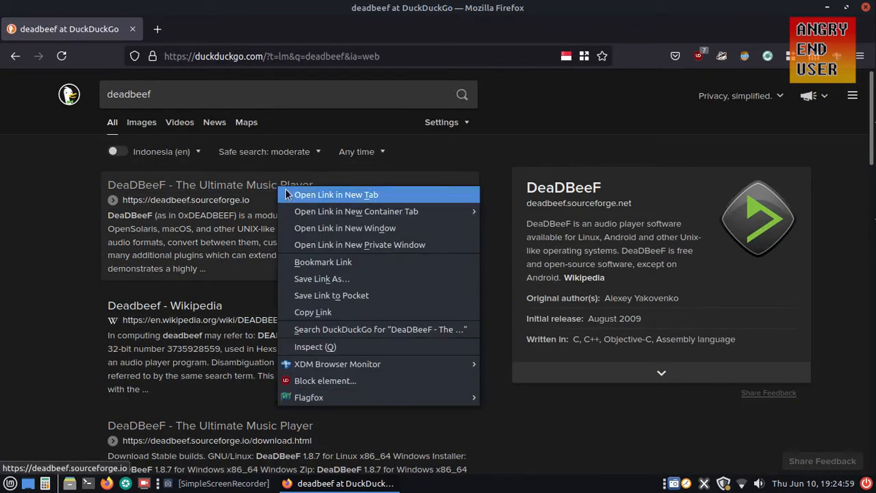
click(286, 190)
click(198, 35)
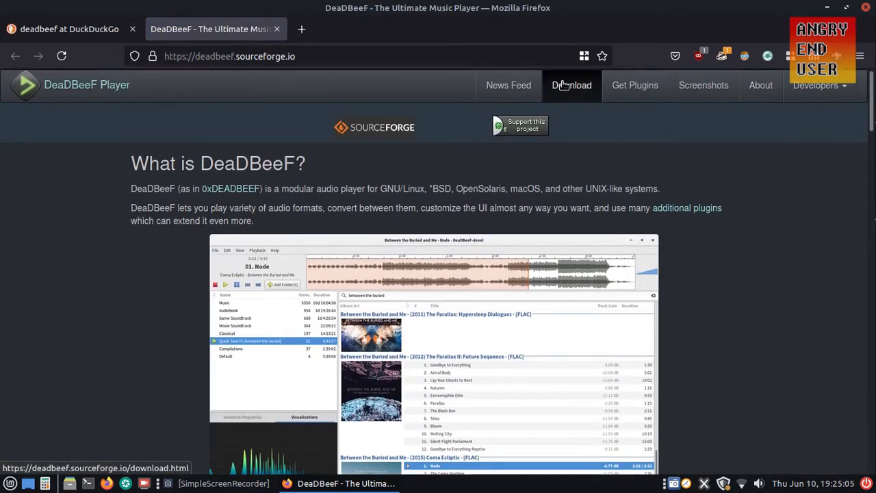
Step: Download the DeaDBeeF 1.8.7 universal deb package amd64 from the site's download page and open the folder containing it
click(563, 85)
scroll(746, 258, down, 3)
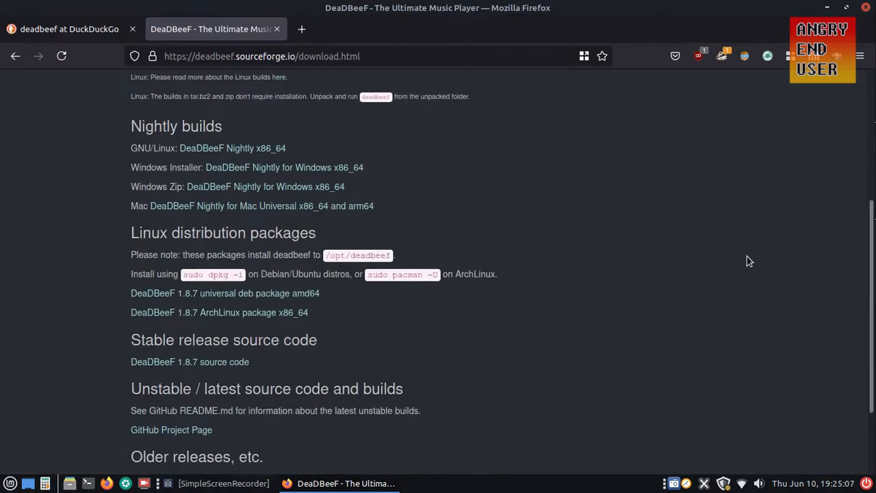
scroll(747, 256, down, 2)
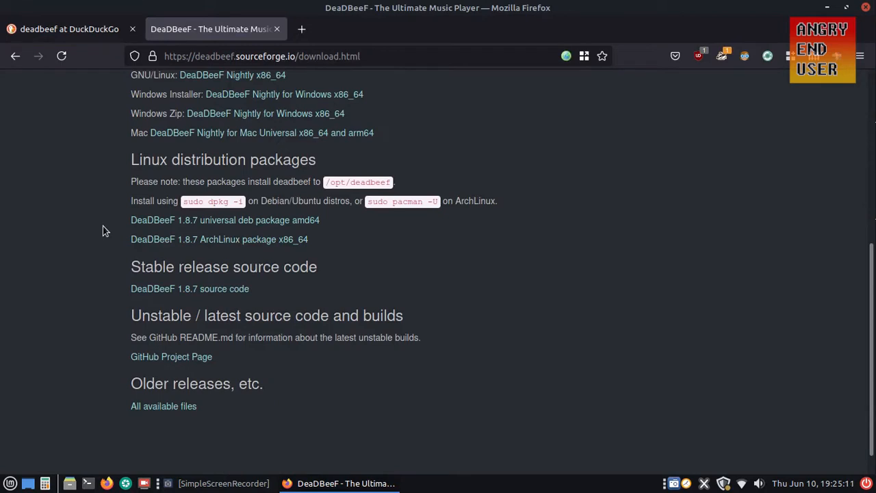
right_click(257, 219)
click(295, 228)
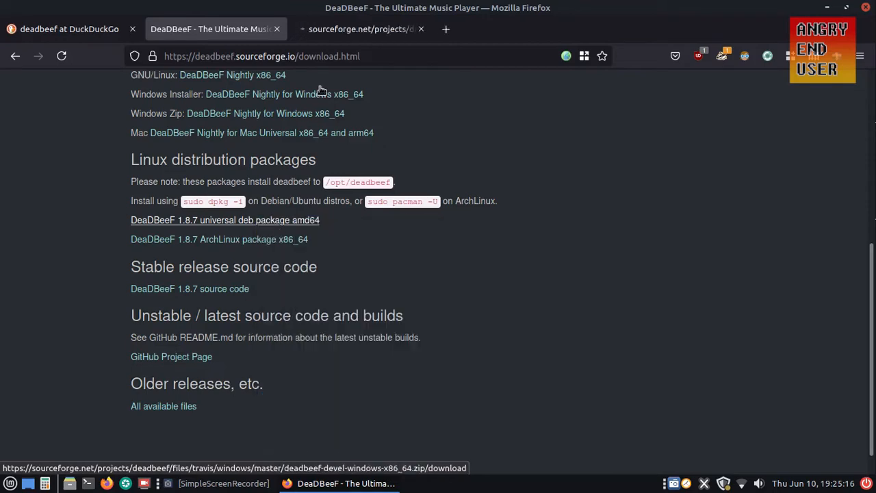
click(356, 31)
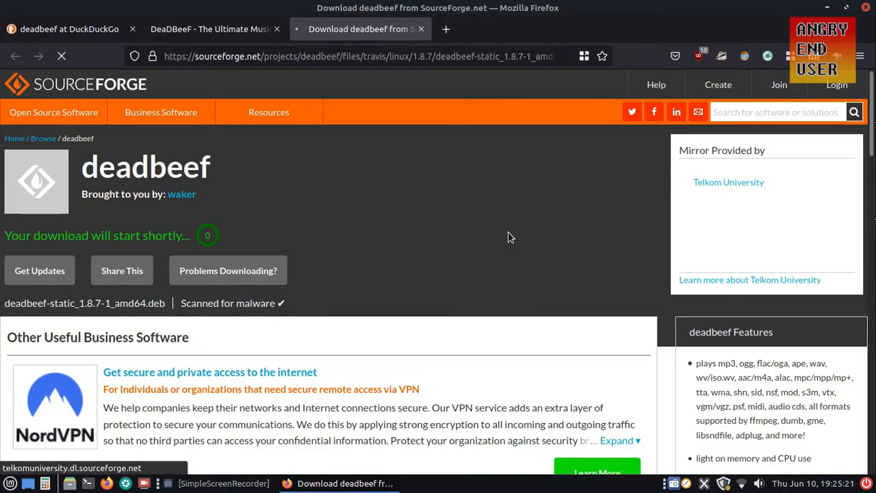
click(445, 288)
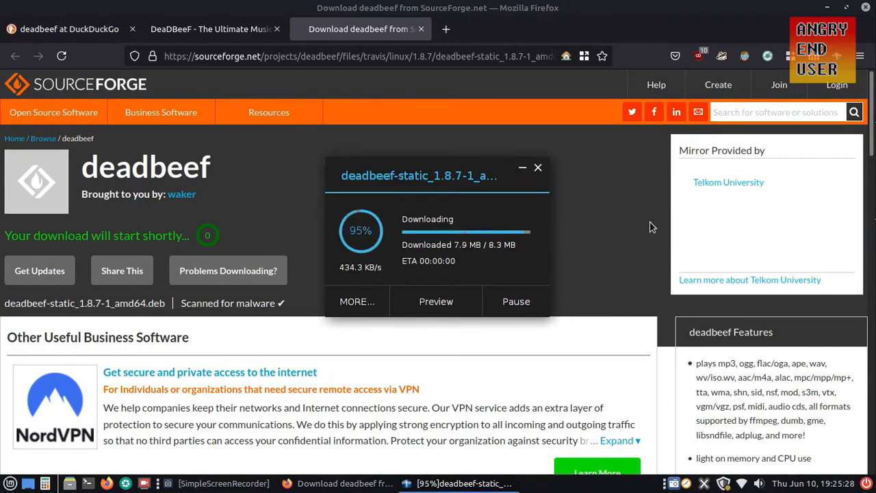
click(469, 287)
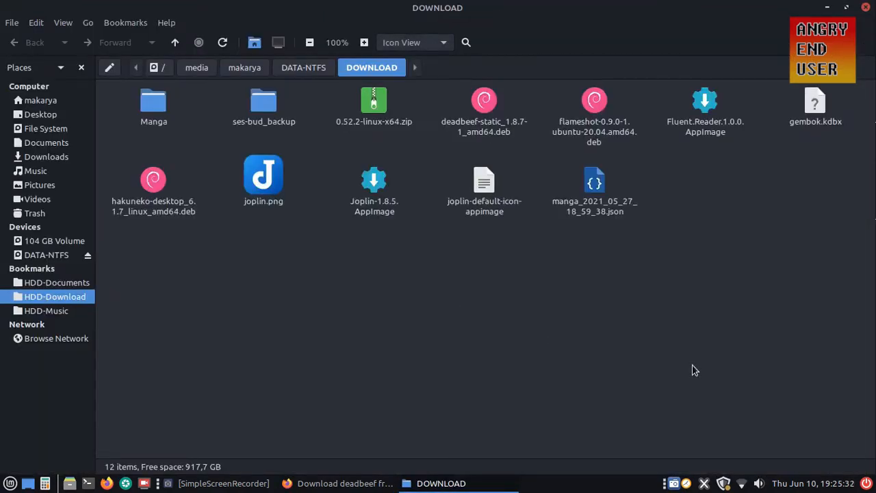
Step: Install the deadbeef-static_1.8.7-1_amd64.deb package, authenticating with the account password, and close the package installer
click(517, 137)
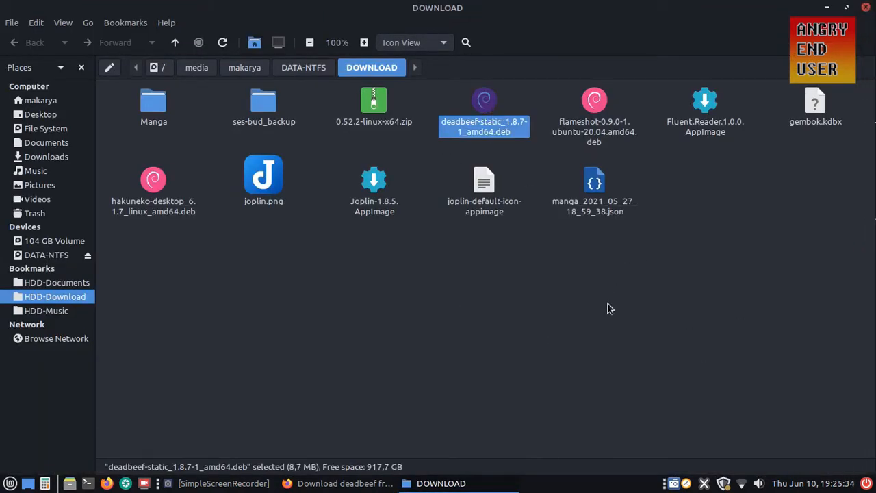
key(Return)
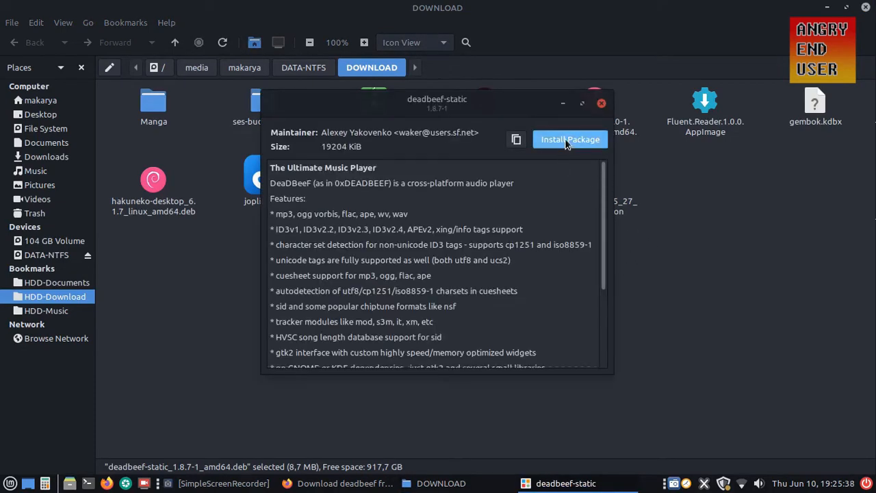
click(566, 141)
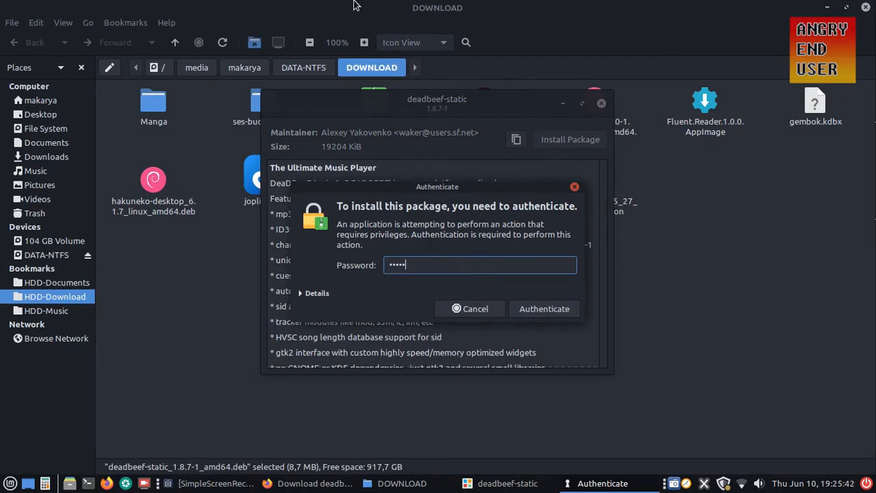
key(Return)
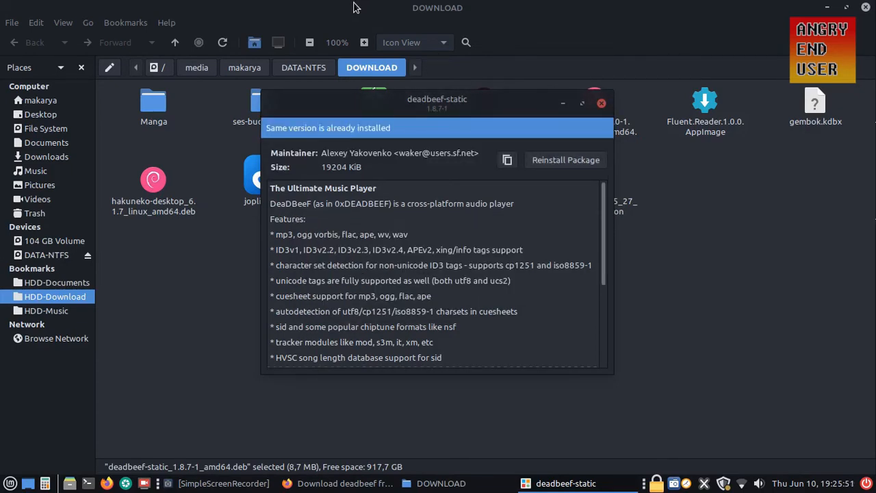
click(601, 105)
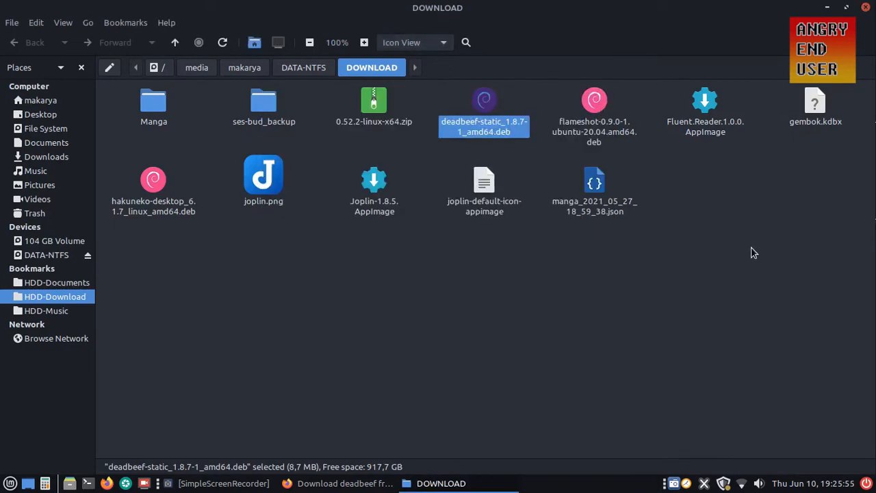
Step: Minimize the file manager and browser, then launch the DeaDBeeF music player in a maximized window
click(825, 8)
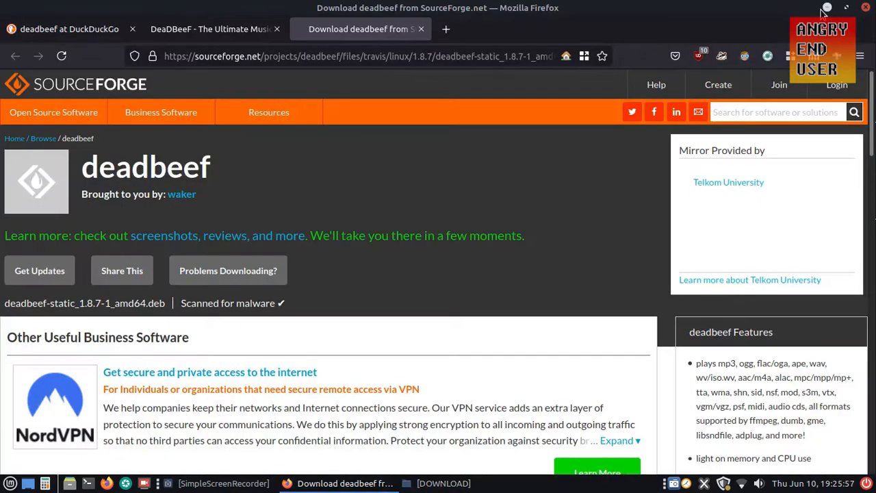
click(826, 8)
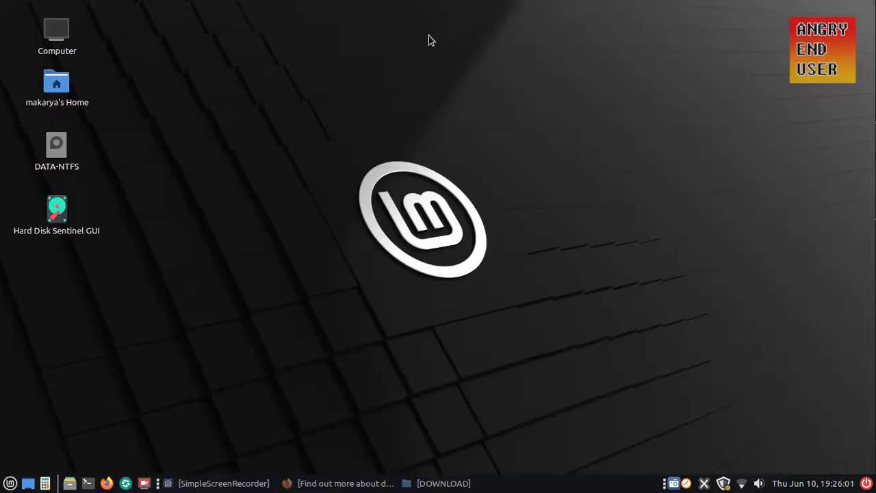
key(super)
text(dea)
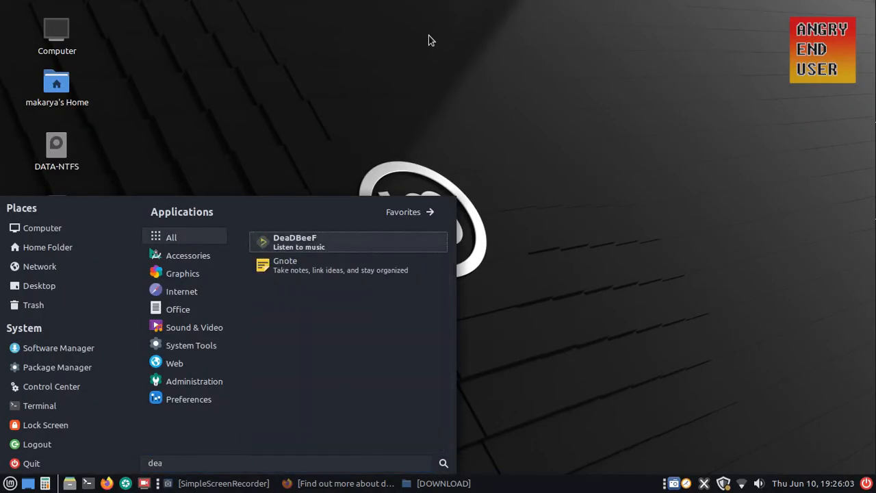
key(Return)
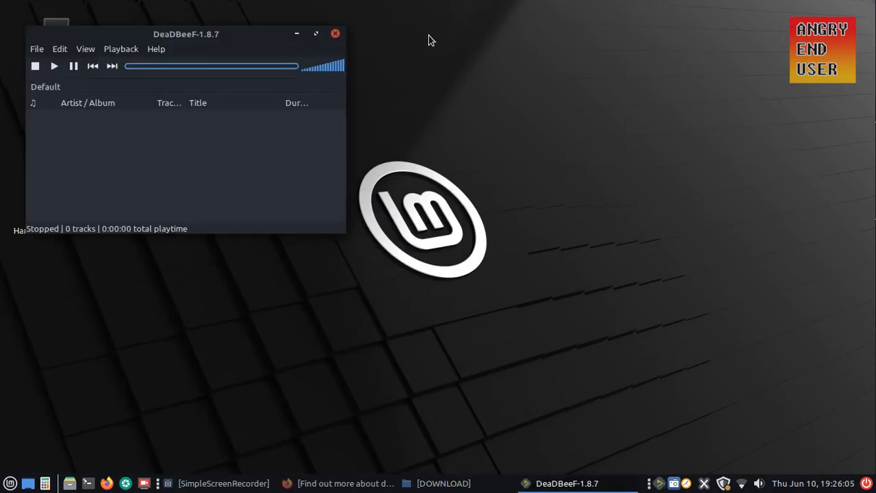
click(315, 33)
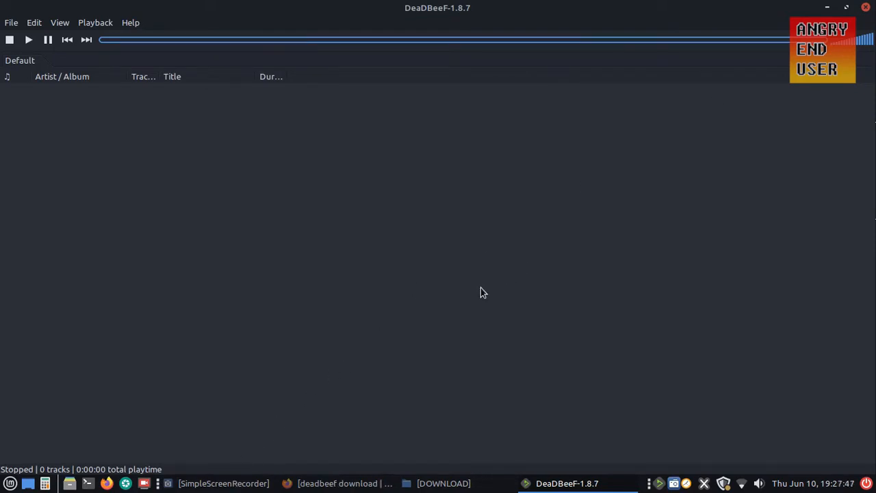
Step: Add the 2016 - Atlas folder from MUSIC/FM-84 to the playlist
click(11, 23)
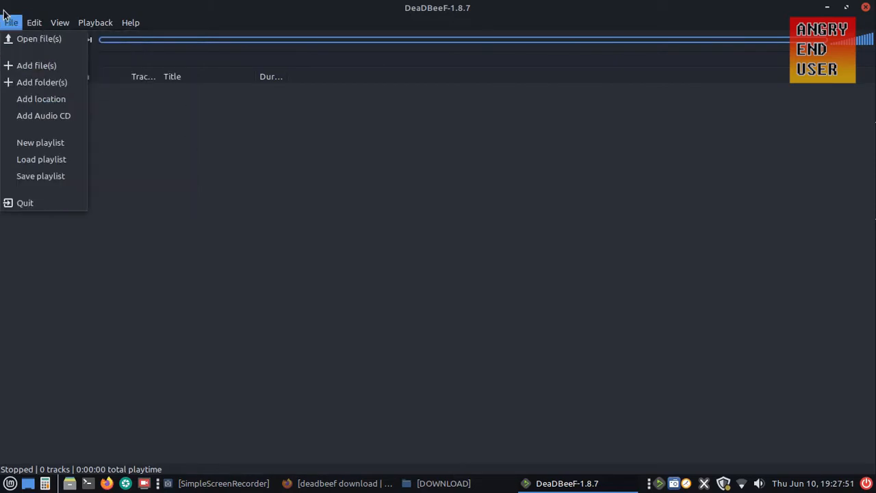
click(50, 84)
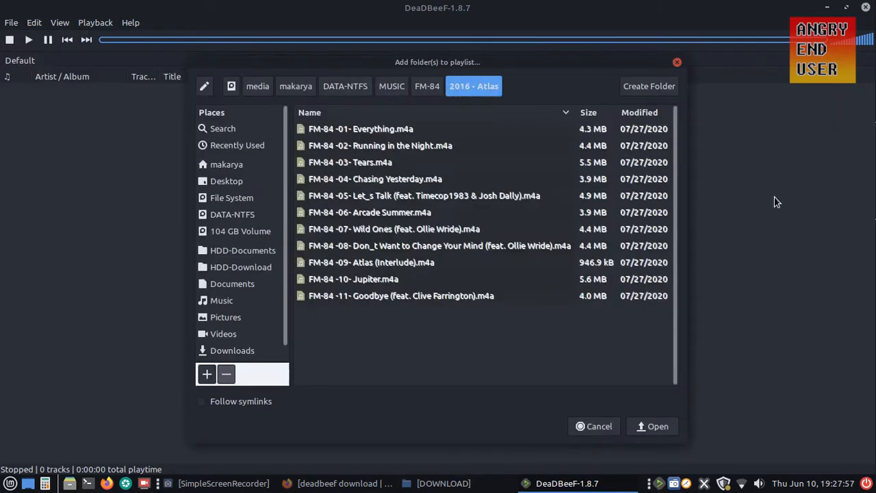
click(430, 89)
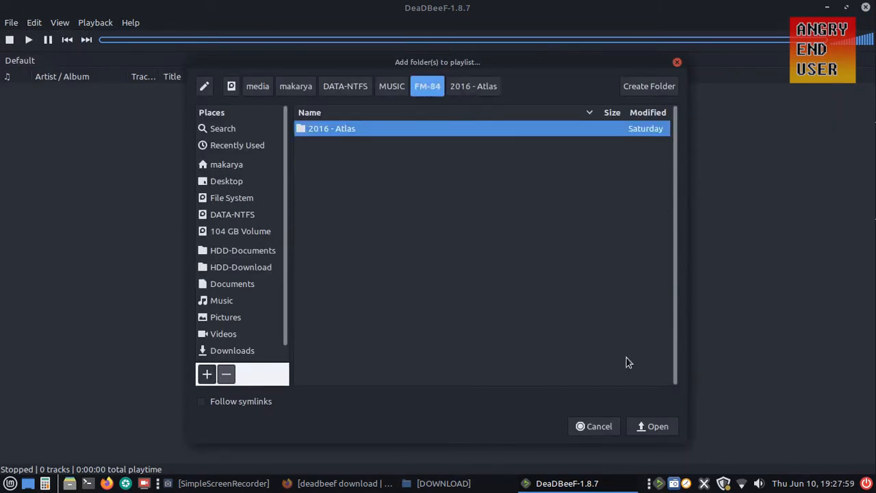
click(655, 426)
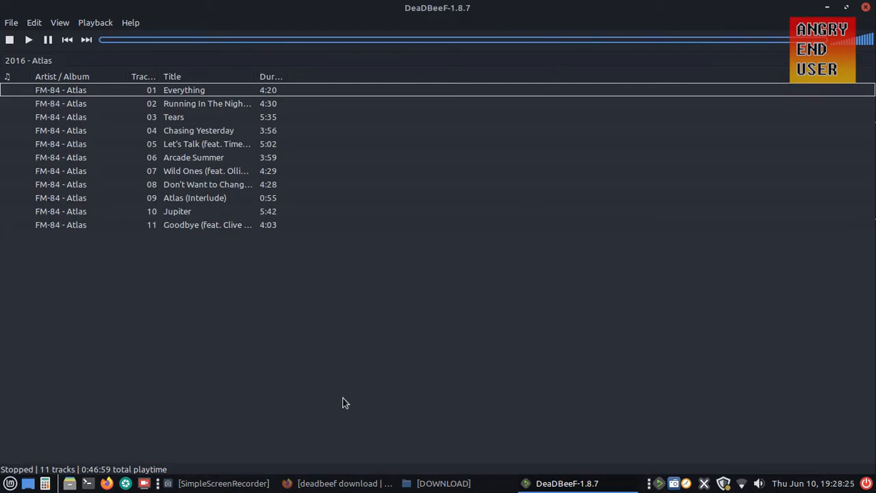
Step: Play track 01, Everything, skipping forward to about 1:17, and pause it
double_click(71, 90)
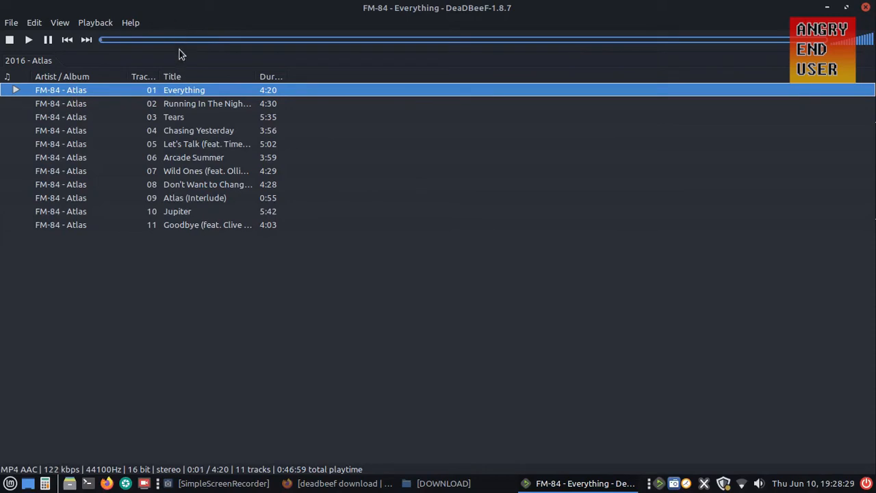
click(151, 48)
click(246, 42)
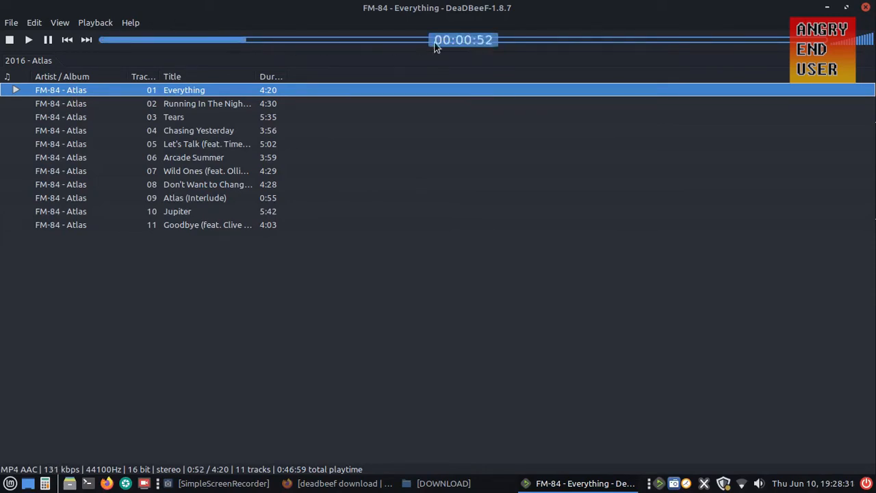
click(313, 42)
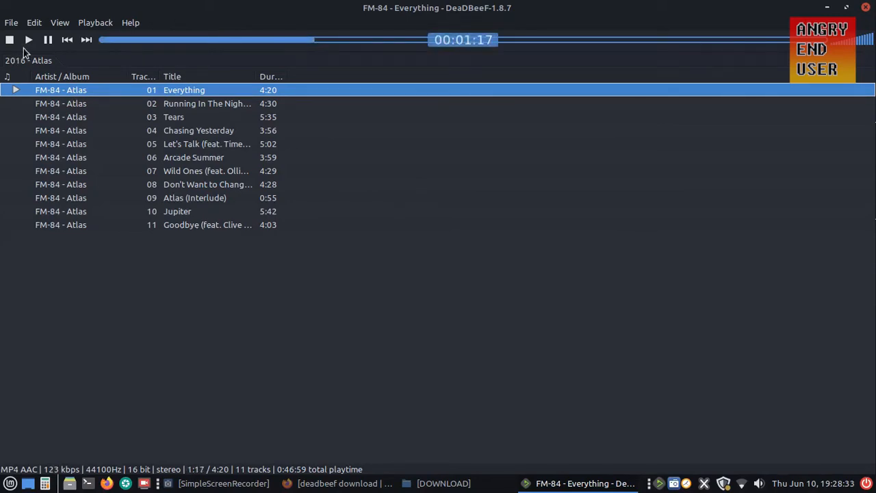
click(48, 39)
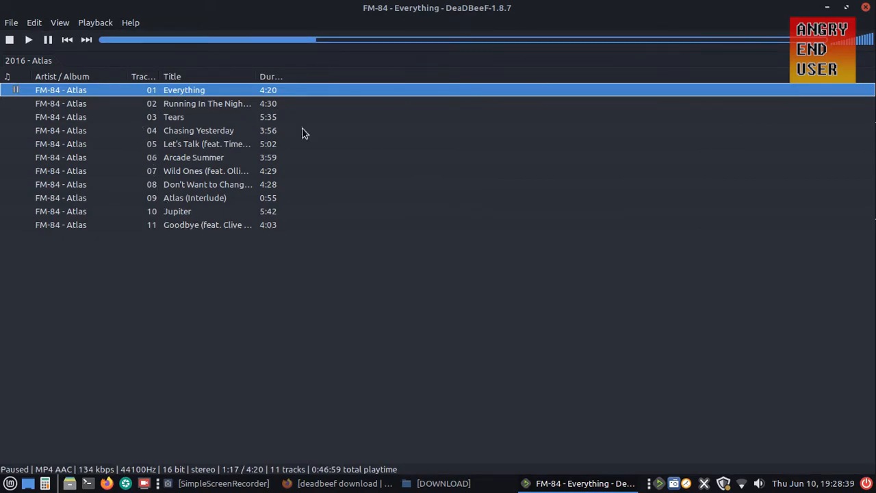
Step: Play track 06, Arcade Summer, skipping forward to about 1:35, pause it and minimize the player
double_click(281, 157)
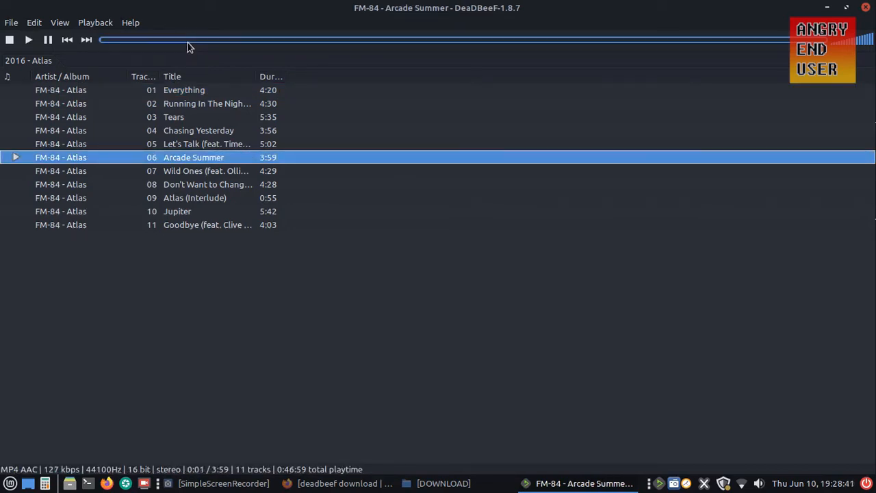
drag(192, 45, 293, 46)
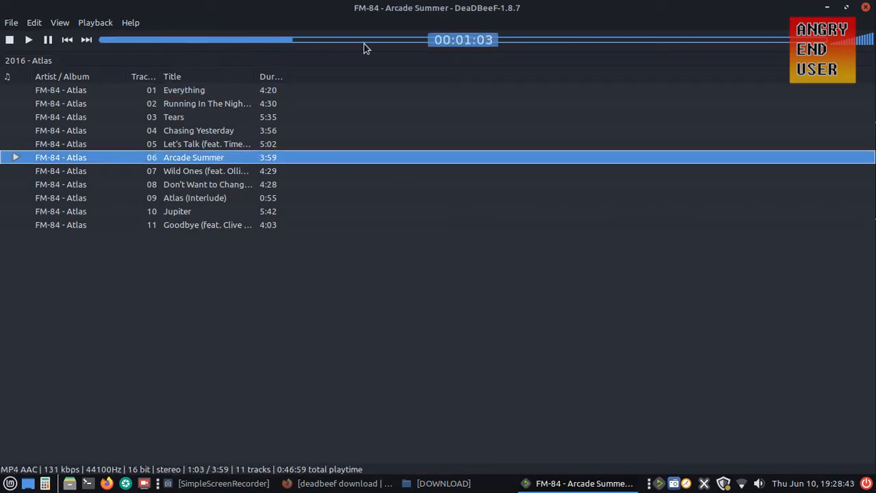
drag(386, 48, 385, 47)
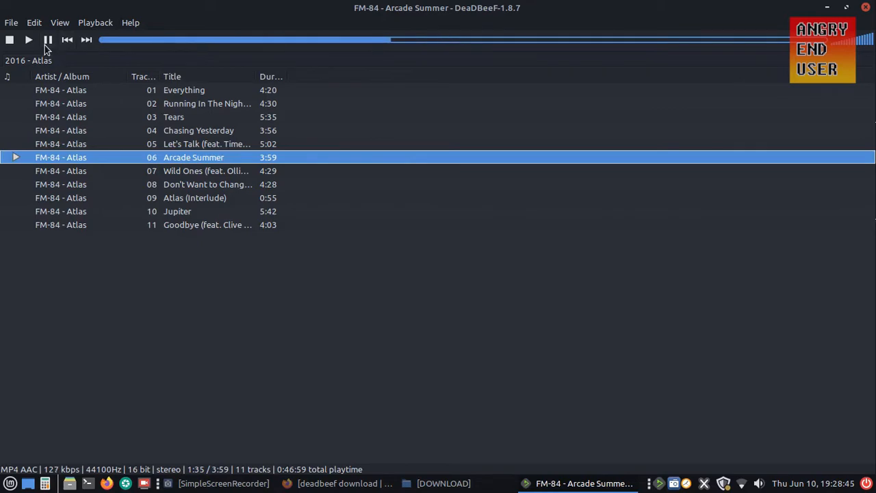
click(48, 41)
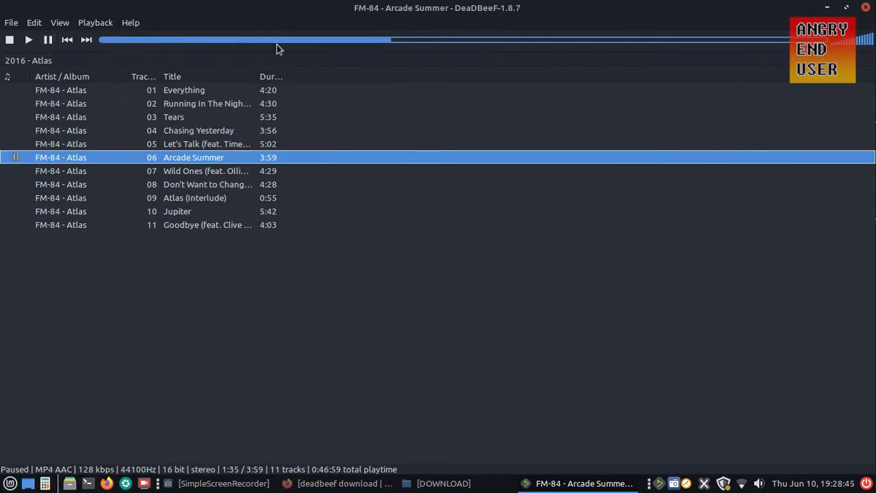
click(826, 9)
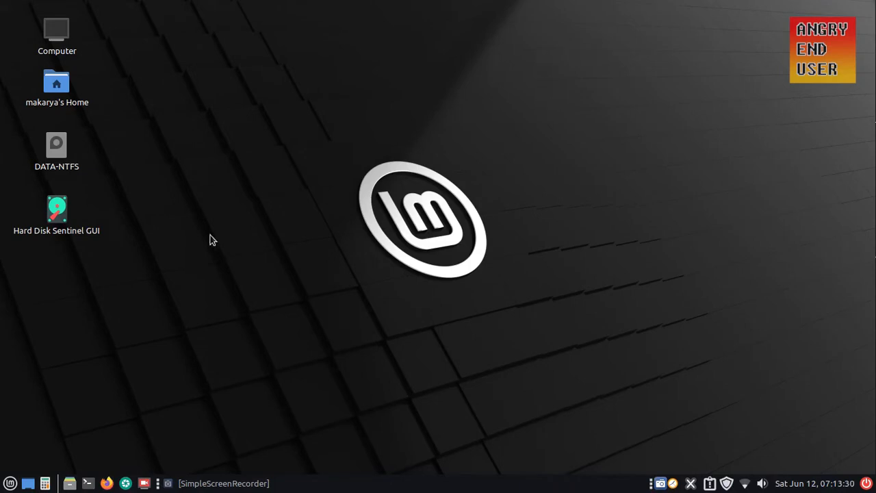
Step: Launch Firefox, go to deadbeef.sourceforge.io and open the site's plugins page
click(106, 483)
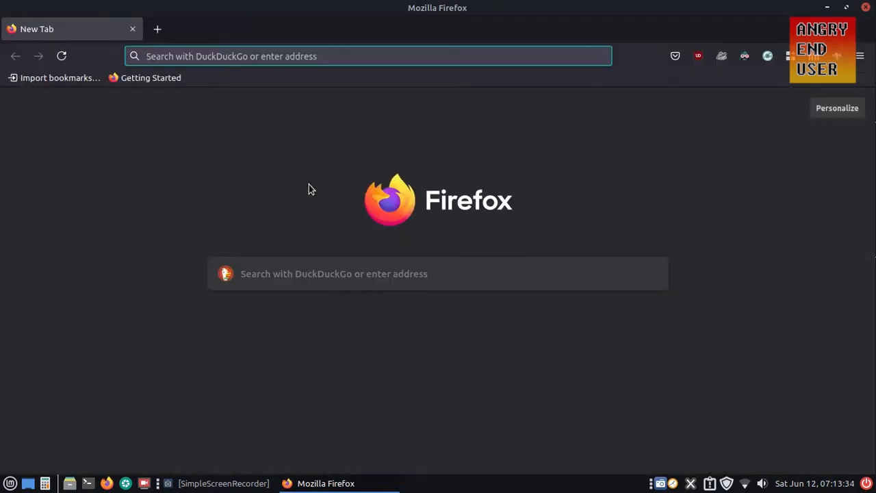
text(deadbeef.sourceforge.io)
key(Return)
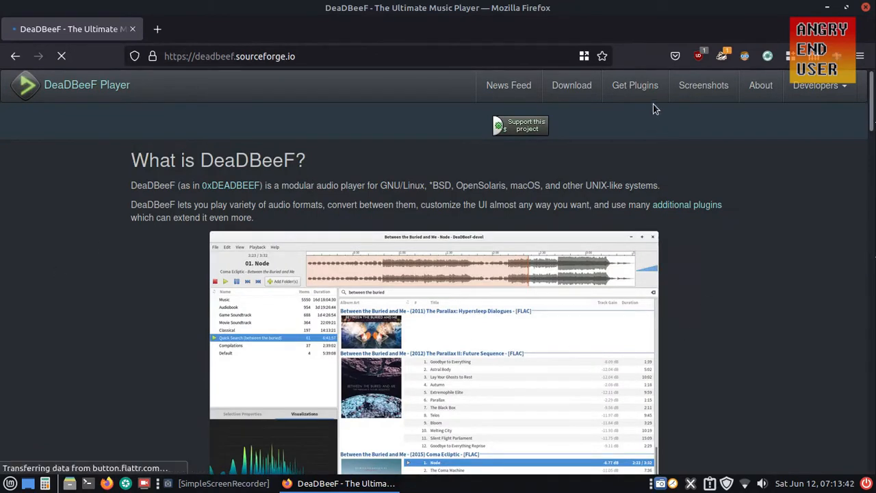
click(635, 86)
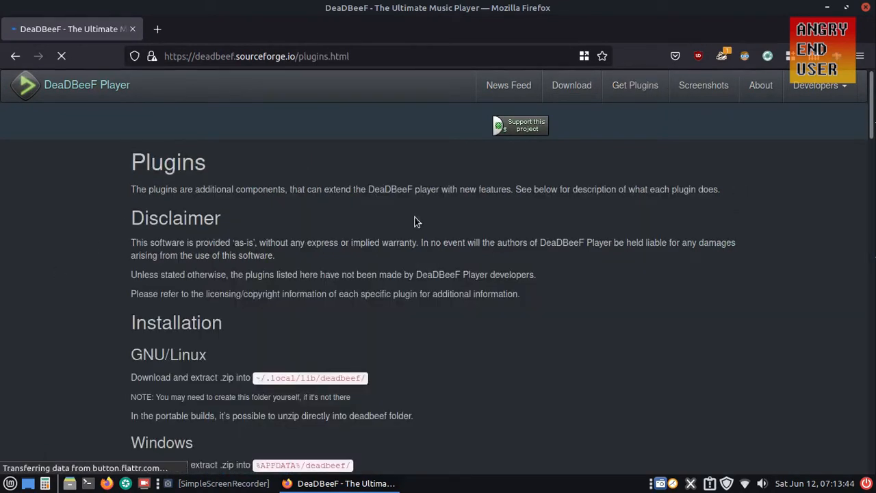
Step: Examine the GNU/Linux installation instructions on the plugins page, including the target folder and the note about creating it
scroll(474, 286, down, 3)
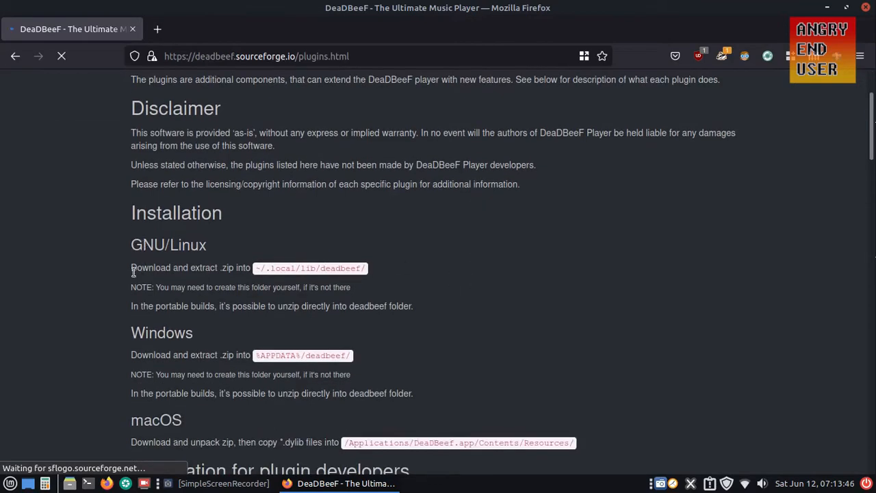
key(ctrl+plus)
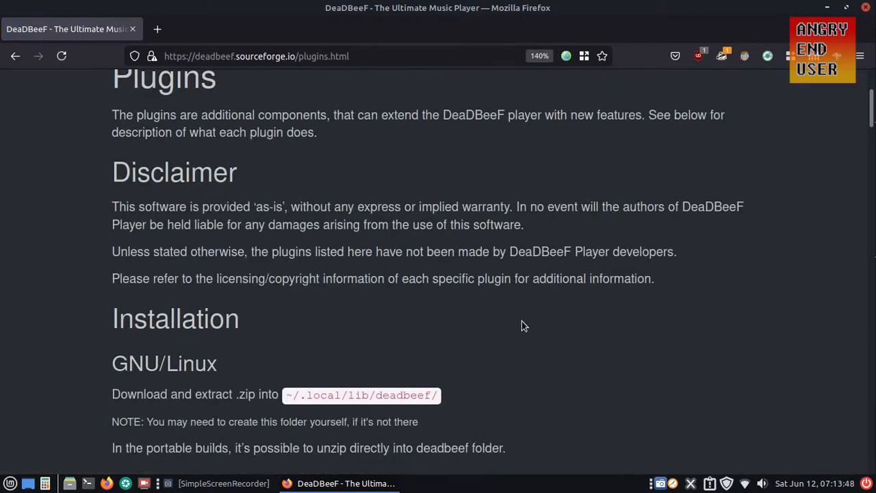
scroll(521, 321, up, 2)
scroll(510, 320, down, 5)
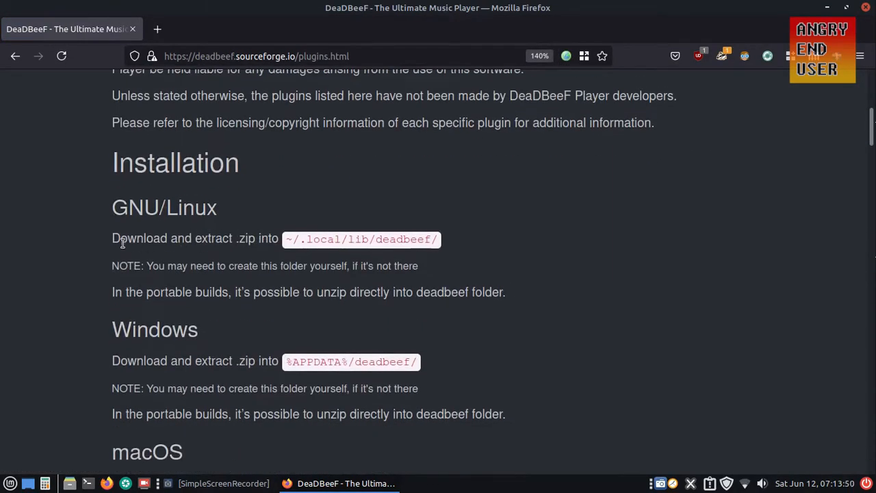
drag(112, 238, 459, 240)
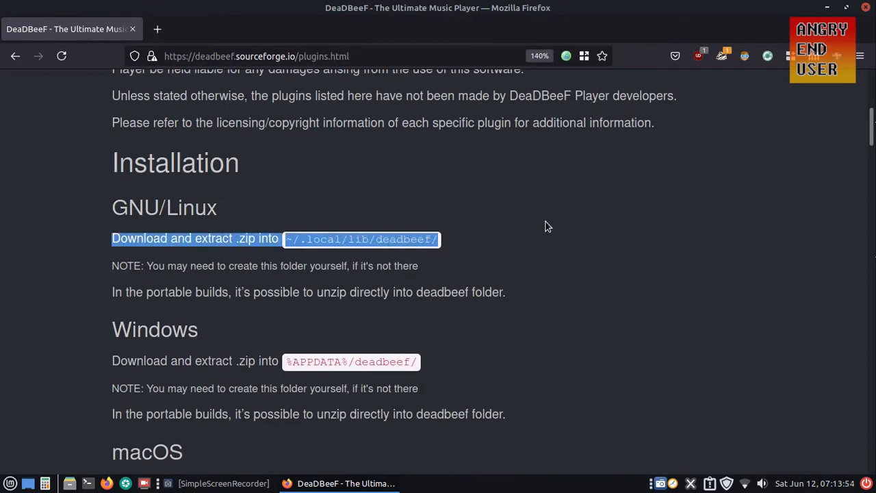
drag(106, 266, 465, 267)
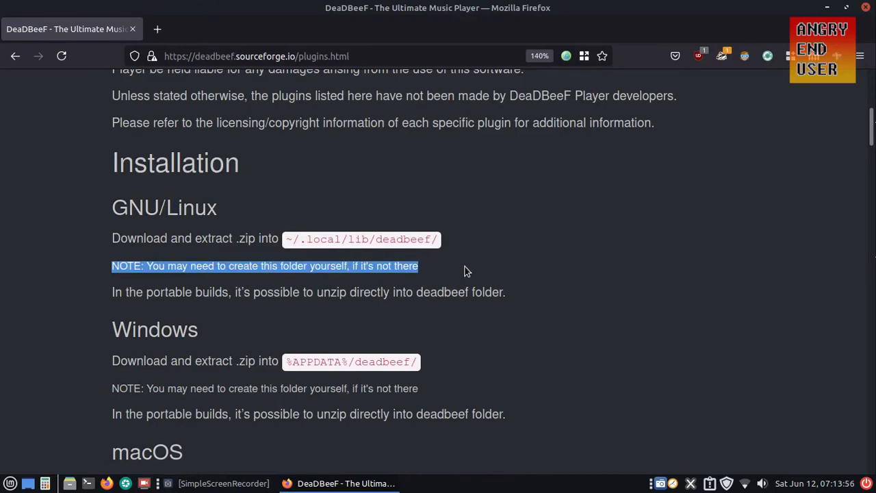
click(705, 265)
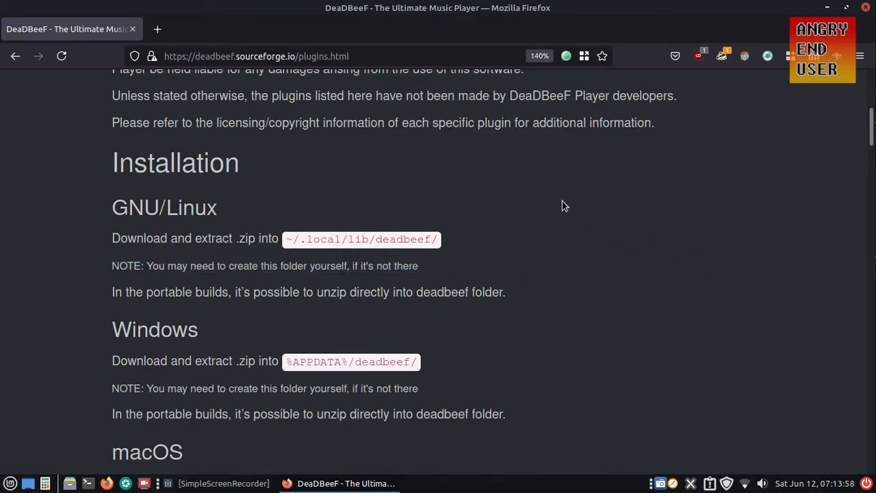
key(ctrl+minus)
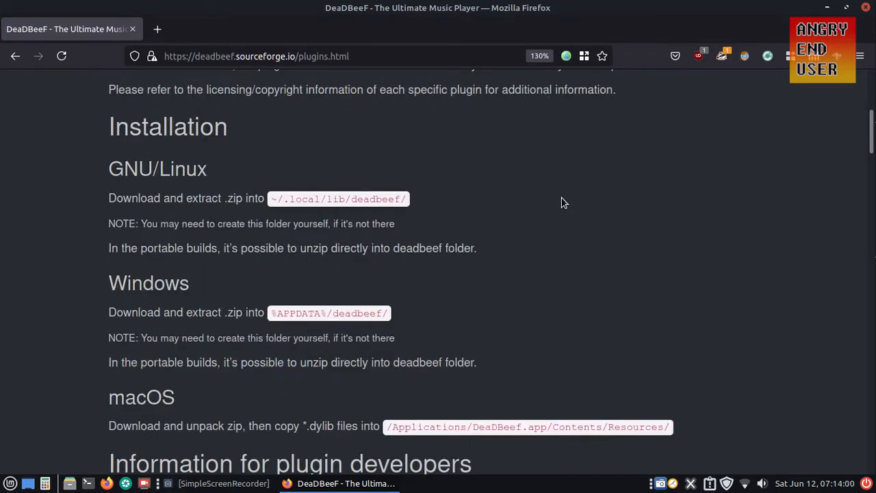
Step: Switch to the file manager, show hidden files in the home folder and open the .local folder
click(69, 484)
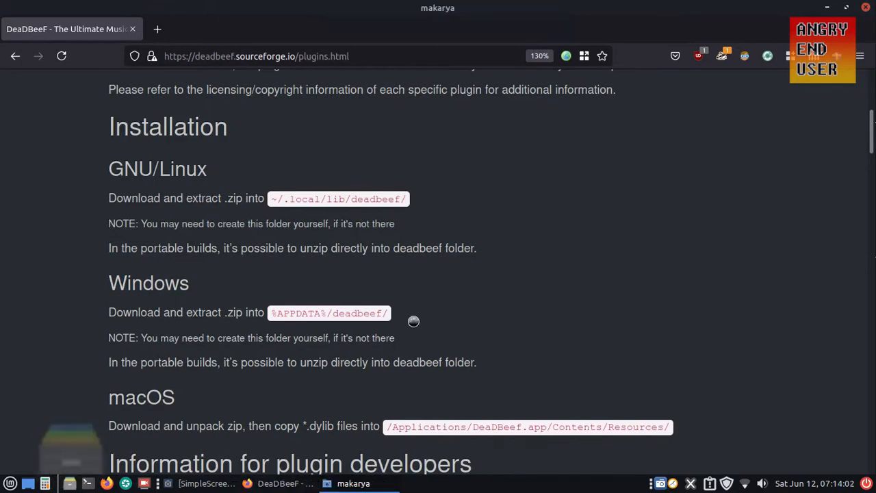
right_click(270, 257)
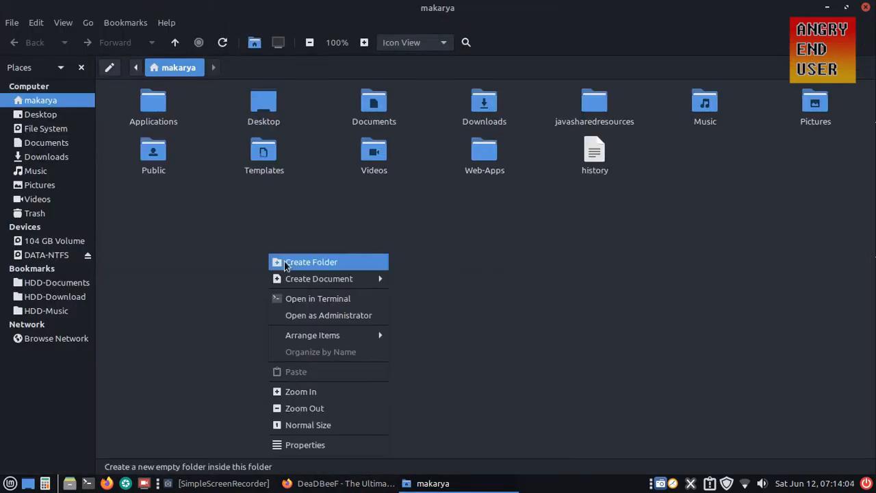
mouse_move(291, 281)
click(396, 238)
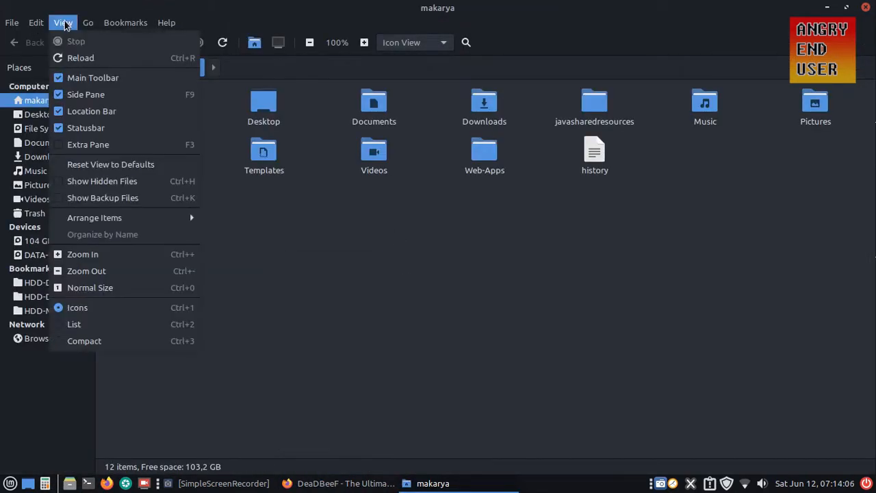
click(63, 22)
click(98, 182)
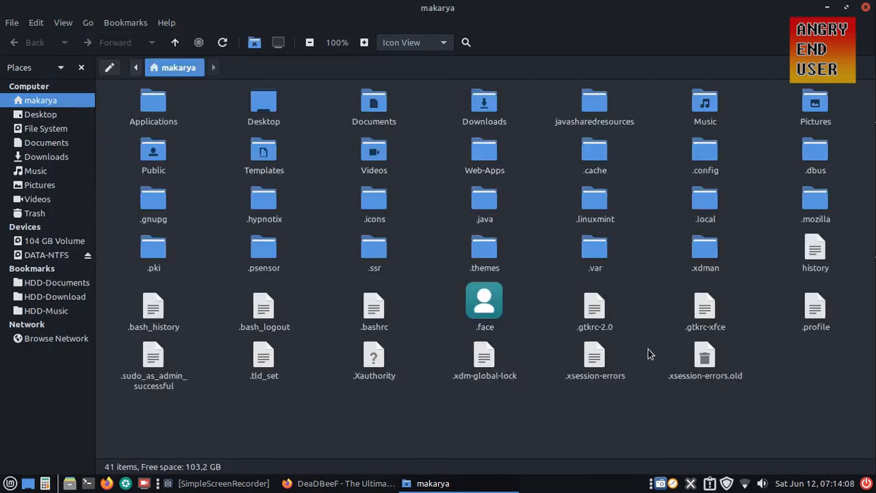
click(706, 211)
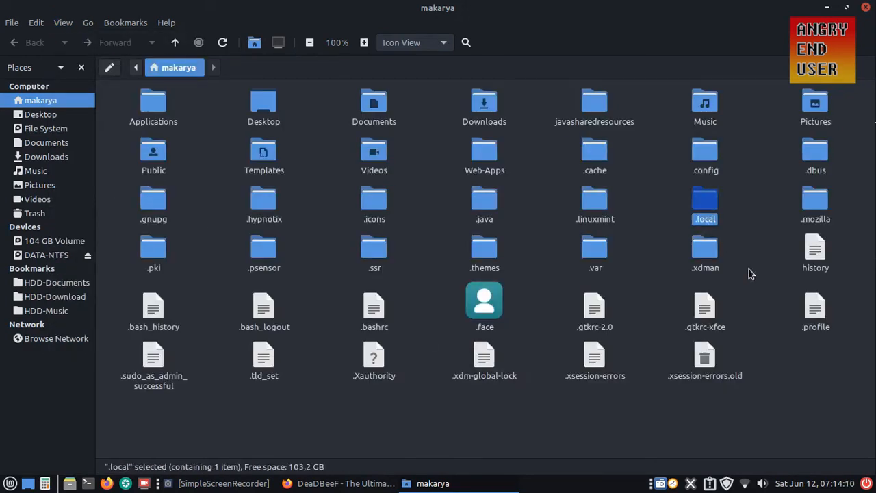
key(Return)
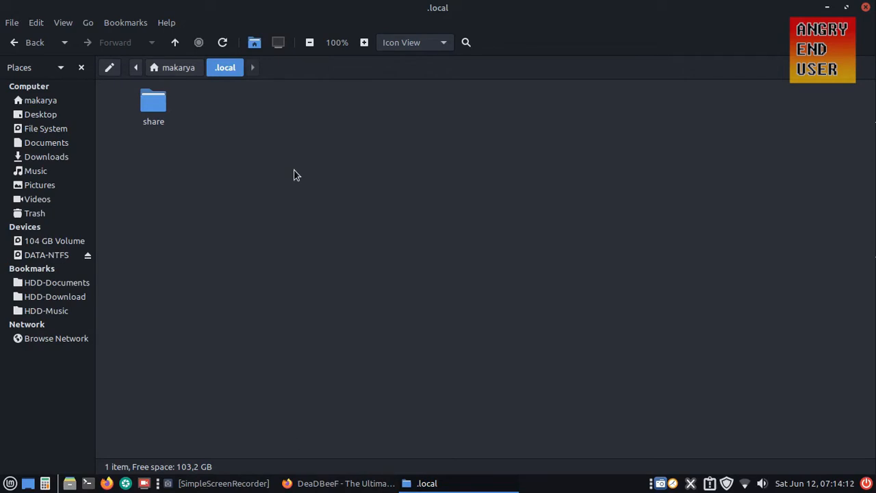
Step: Check the required plugin path on the web page, create a folder named lib inside .local and open it
click(357, 488)
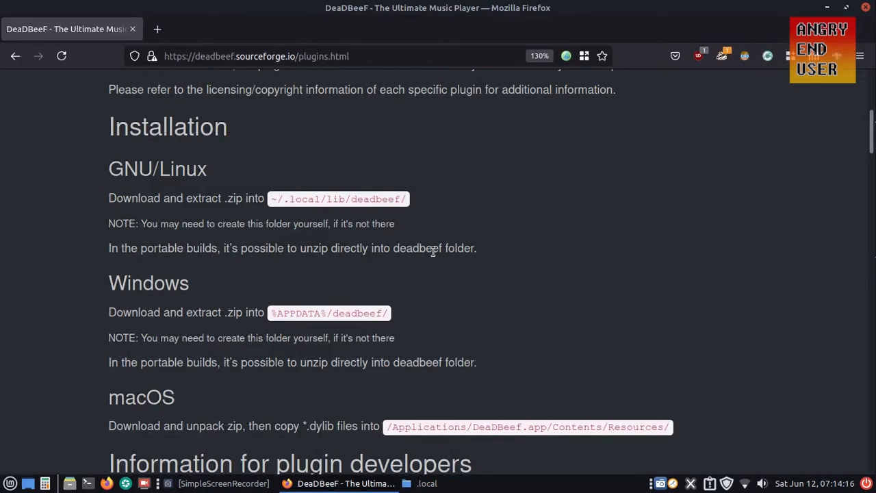
click(424, 484)
right_click(265, 174)
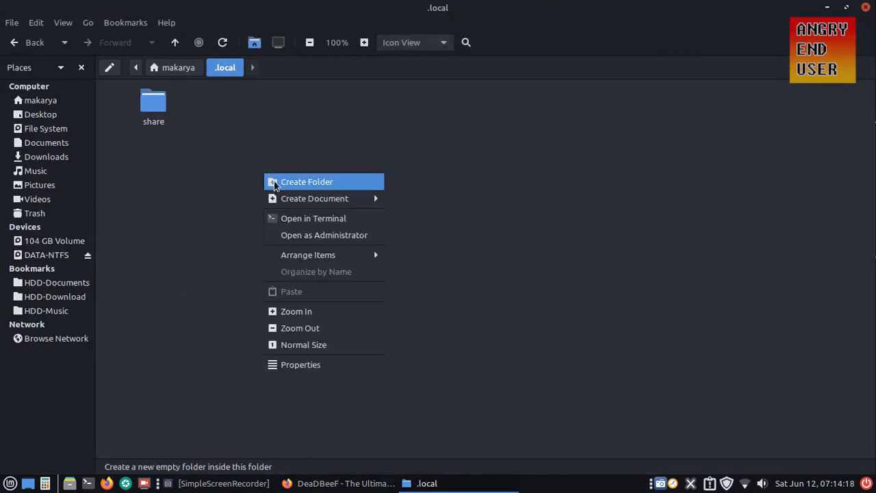
click(274, 183)
text(lib)
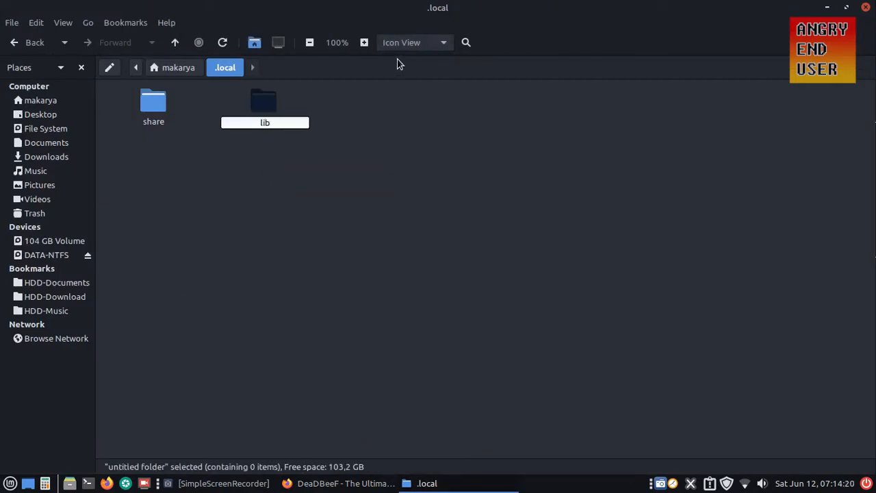
key(Return)
key(Return)
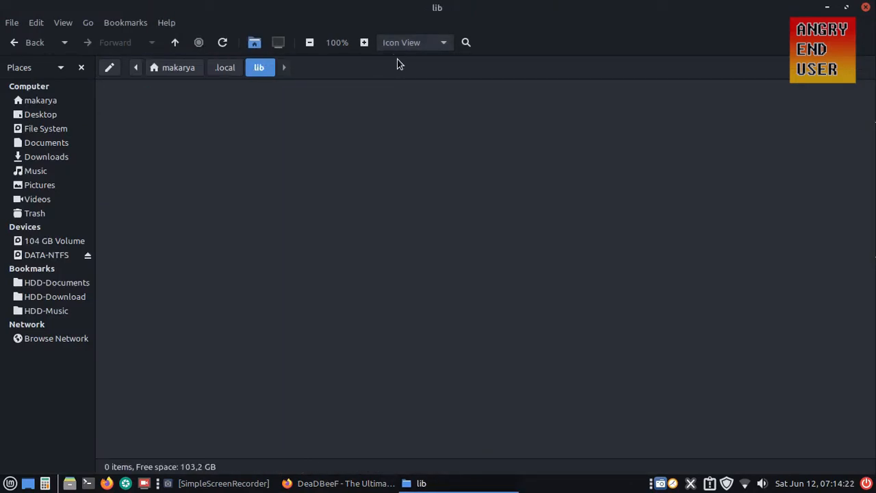
Step: Create a folder named deadbeef inside the lib folder
right_click(319, 190)
click(336, 202)
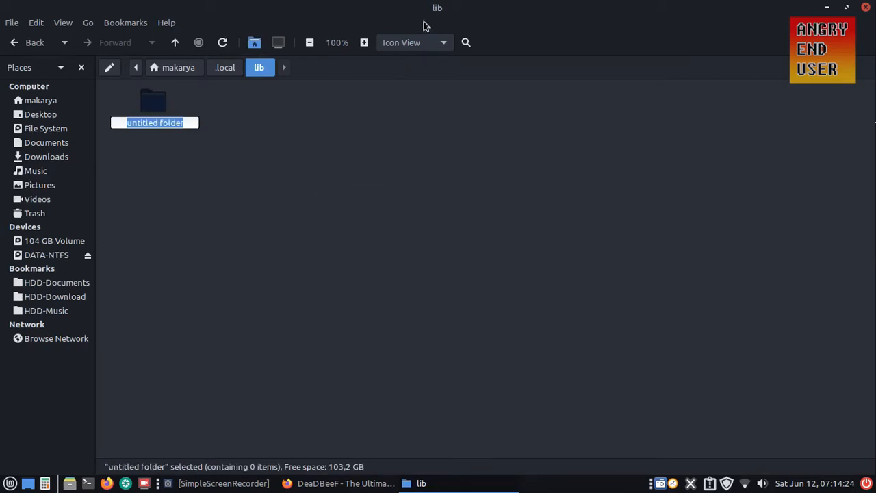
text(deadb)
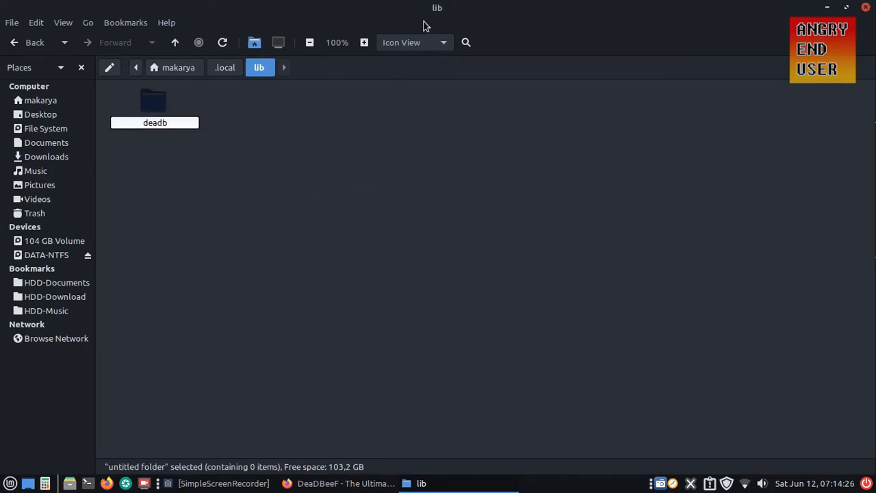
text(eef)
key(Return)
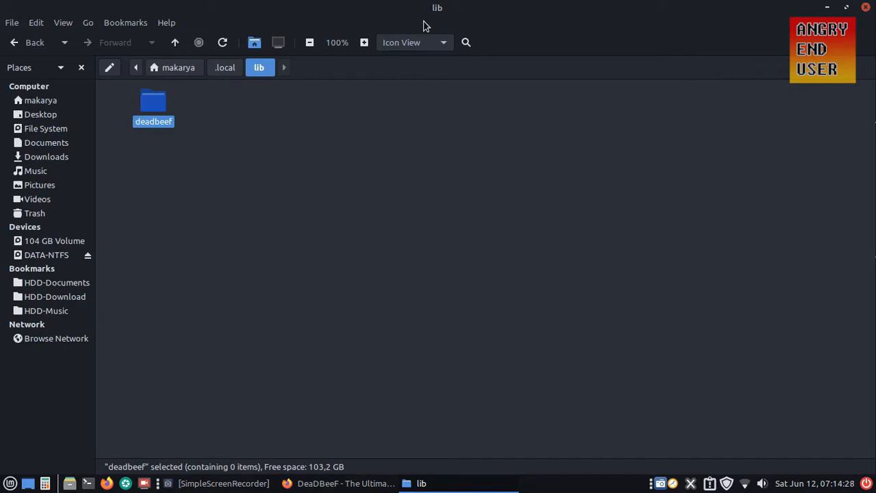
Step: Return to the Firefox plugins page and download the Linux build of the File Browser plugin, closing its download page when done
click(343, 483)
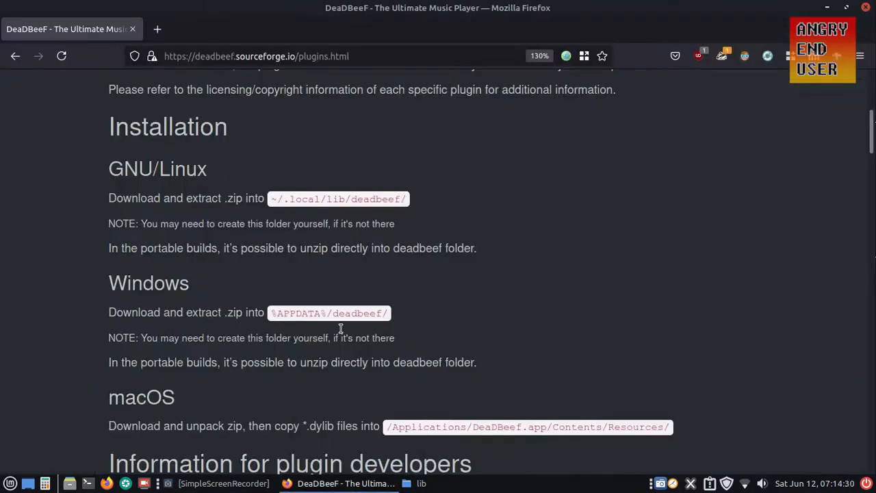
scroll(534, 163, down, 8)
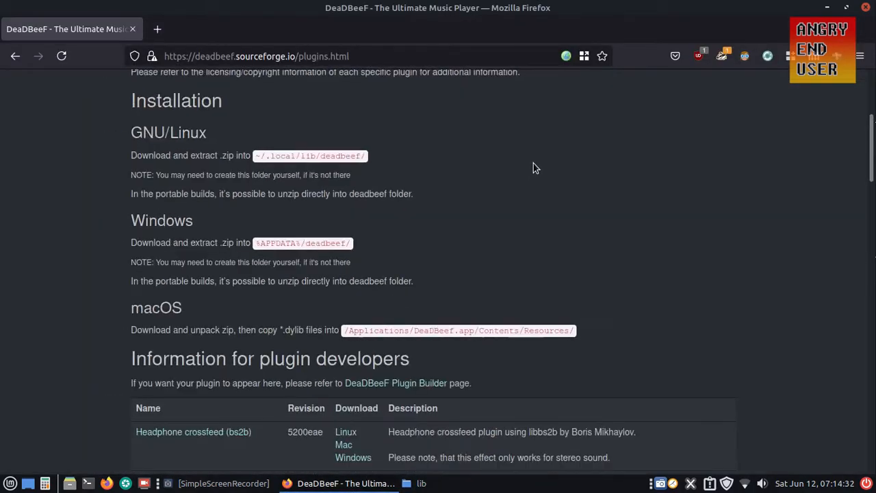
scroll(533, 164, down, 5)
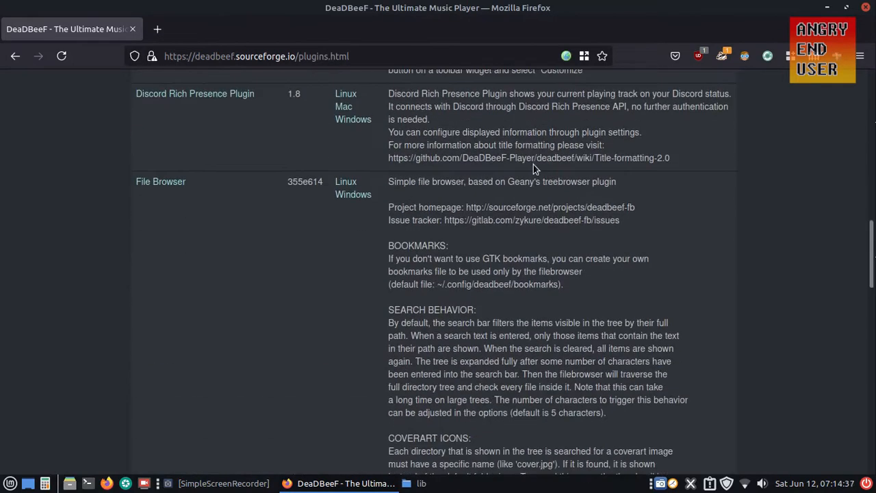
right_click(345, 185)
click(355, 191)
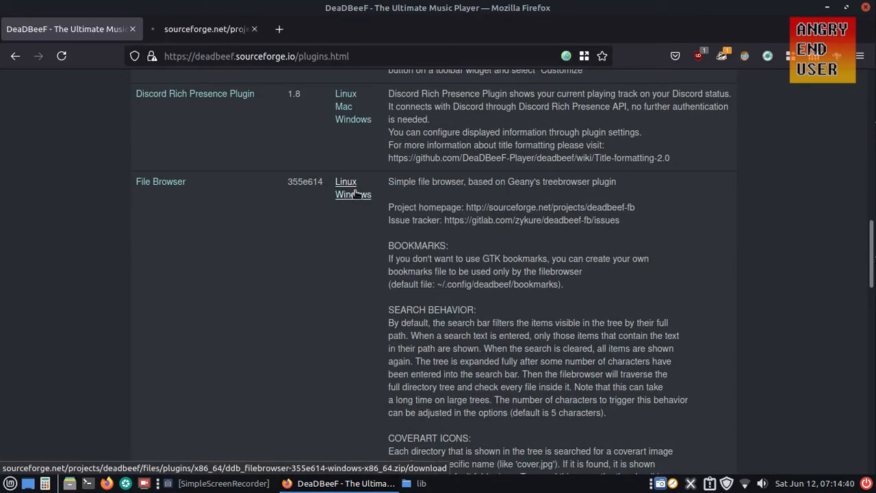
click(230, 30)
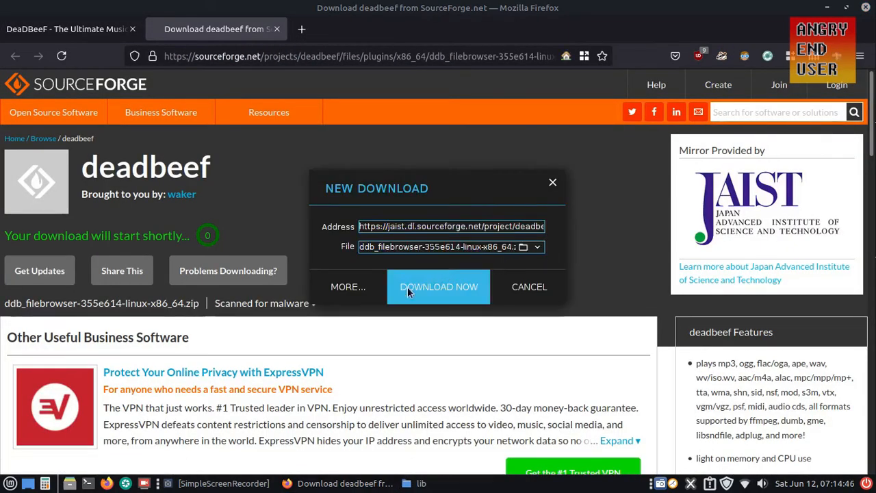
click(431, 287)
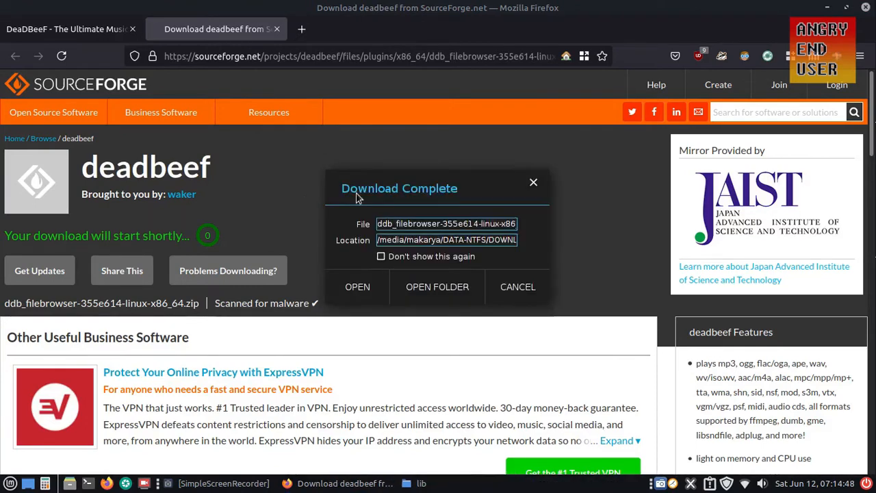
click(533, 182)
click(277, 29)
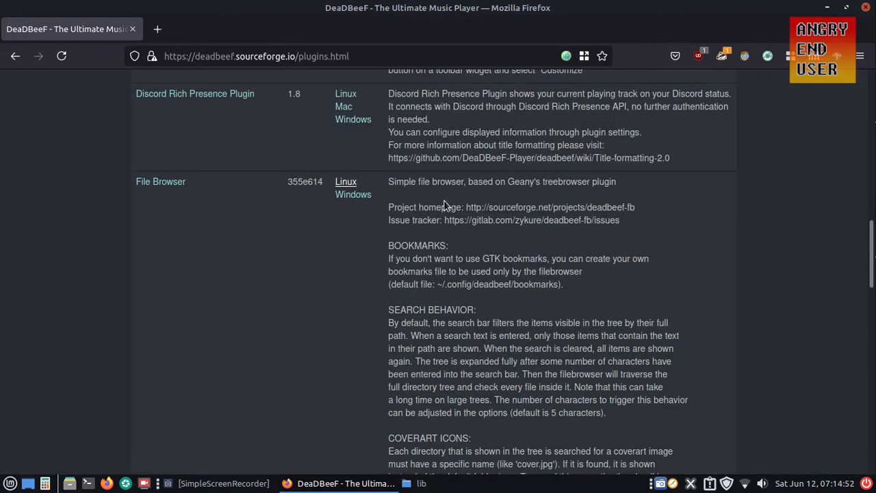
Step: Download the Linux build of the Musical Spectrum plugin and close its download page when done
scroll(362, 240, down, 10)
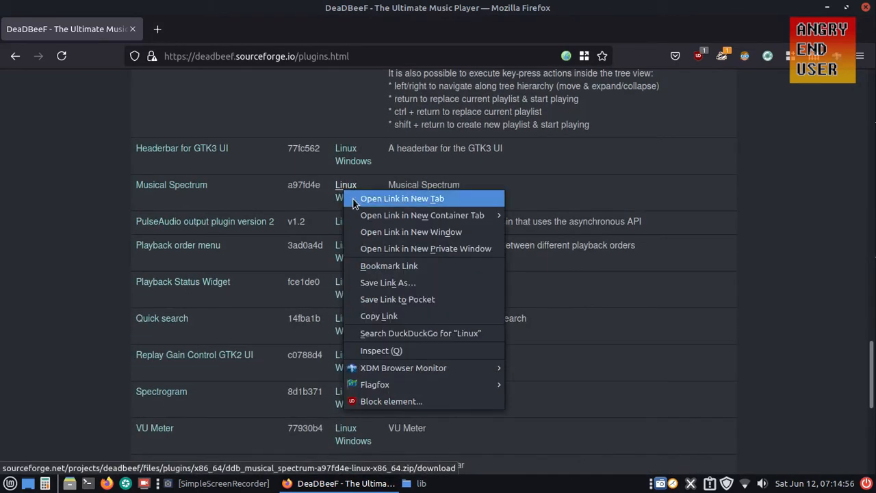
click(68, 168)
mouse_move(120, 187)
mouse_down()
mouse_move(240, 184)
mouse_move(126, 178)
mouse_move(133, 180)
mouse_up()
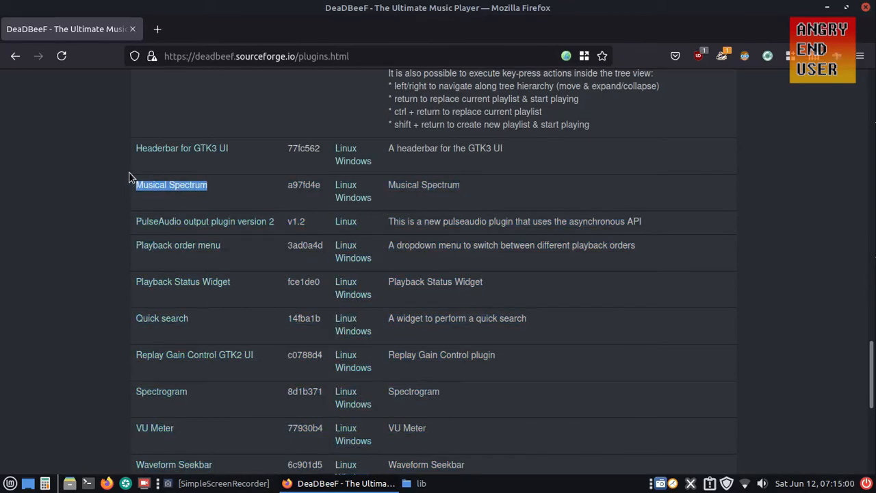
right_click(342, 188)
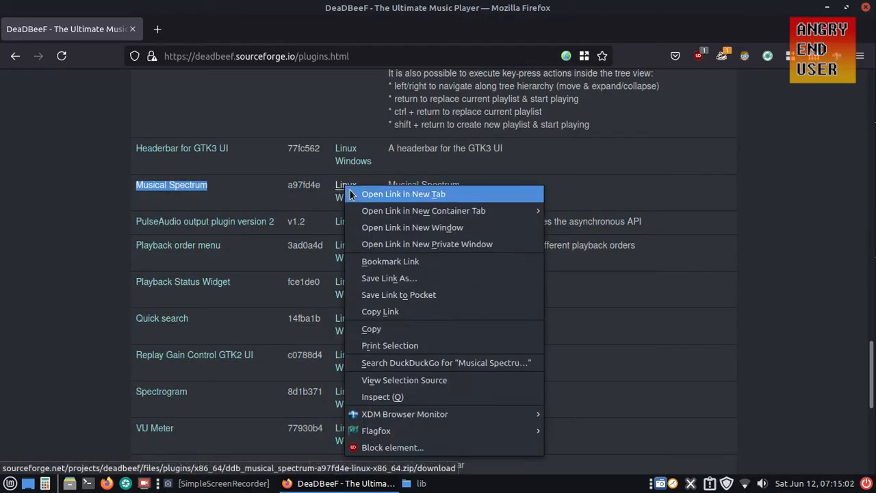
click(403, 194)
click(215, 34)
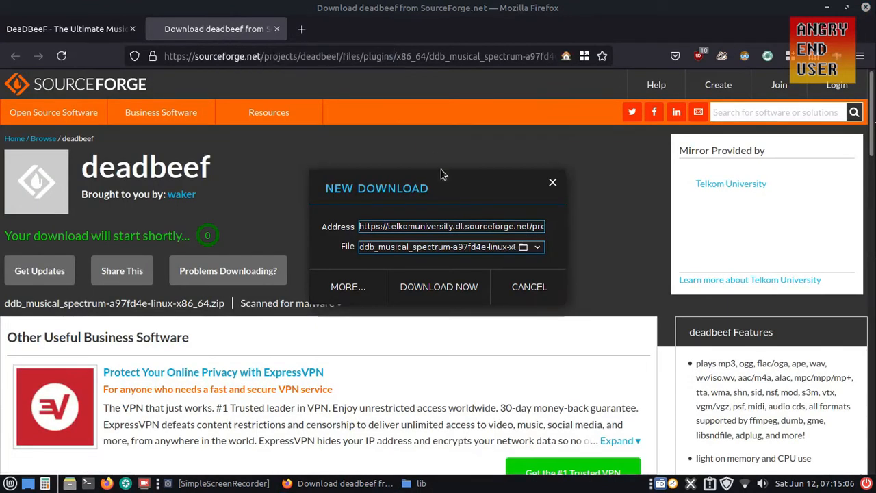
click(443, 296)
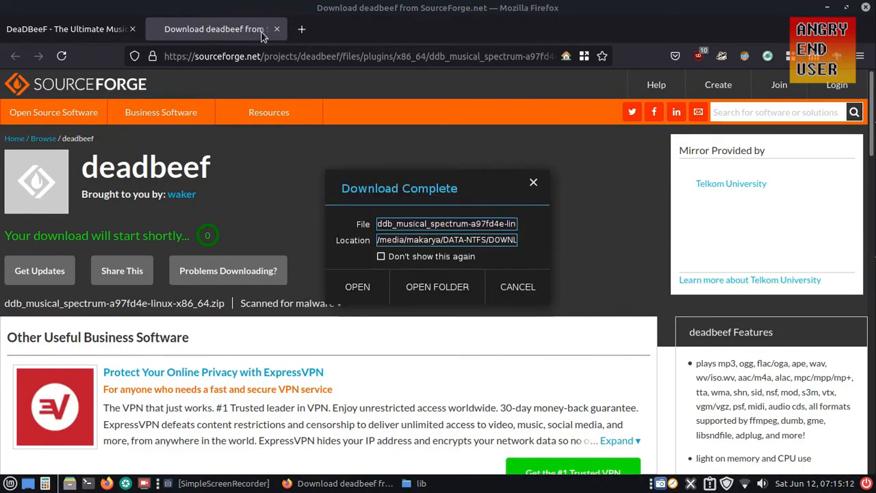
click(533, 182)
click(277, 29)
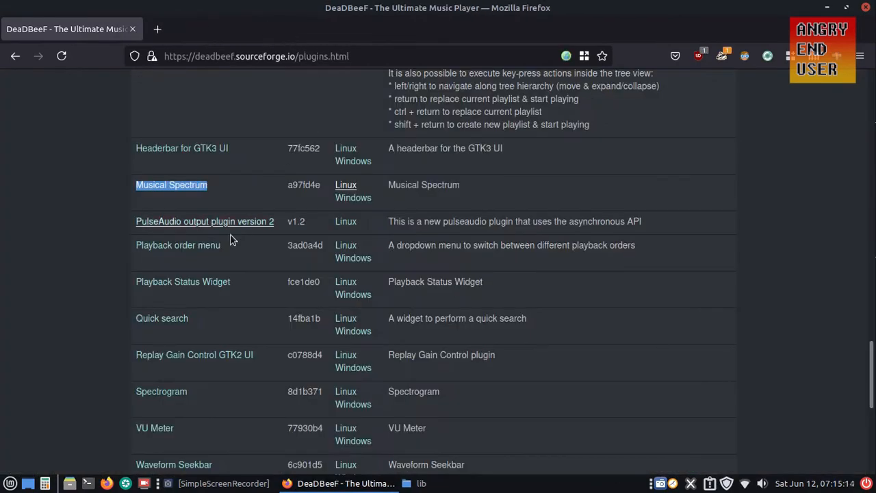
Step: Download the Linux build of the Quick search plugin and close its download page when done
click(89, 233)
scroll(96, 198, down, 3)
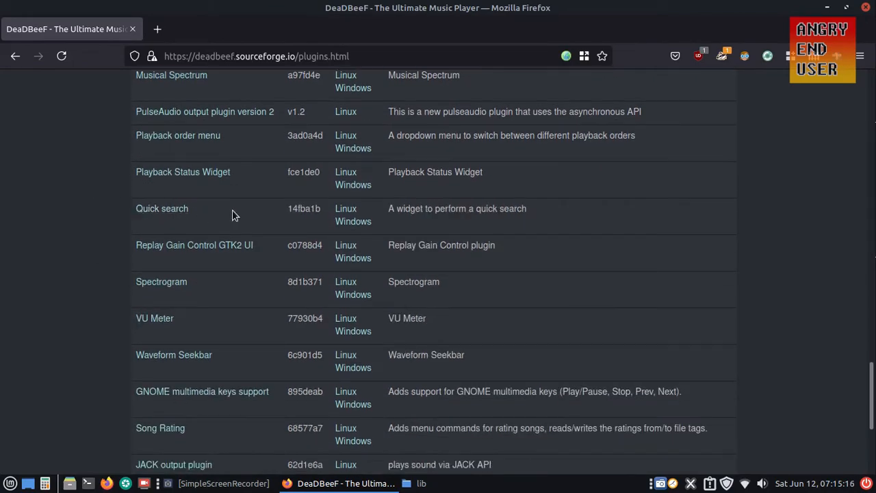
drag(232, 211, 122, 210)
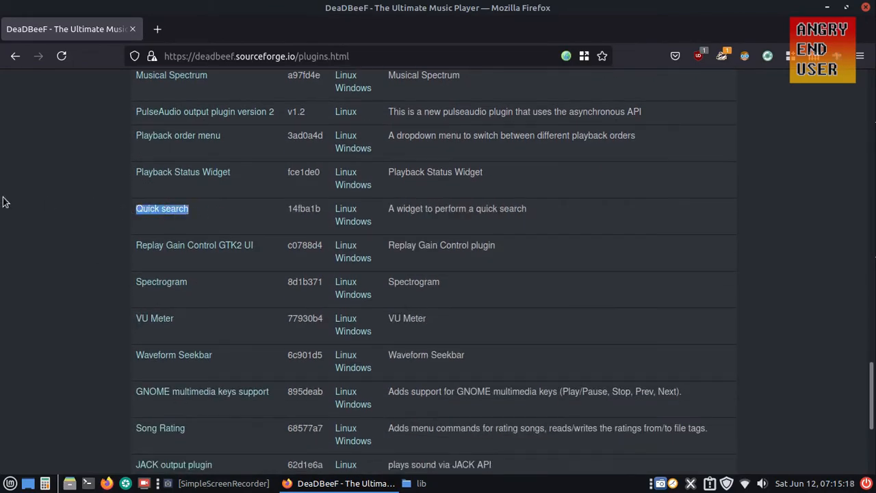
ctrl+scroll(293, 204, up, 2)
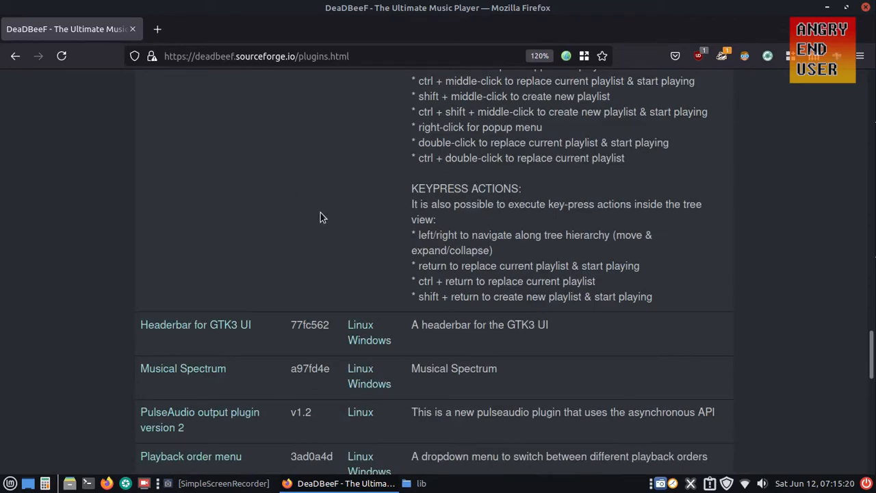
scroll(320, 218, down, 10)
right_click(358, 146)
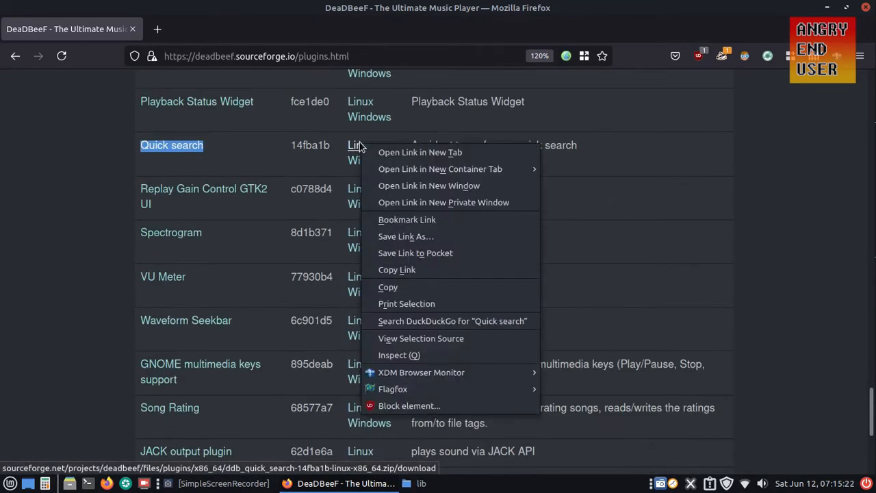
click(371, 150)
click(226, 30)
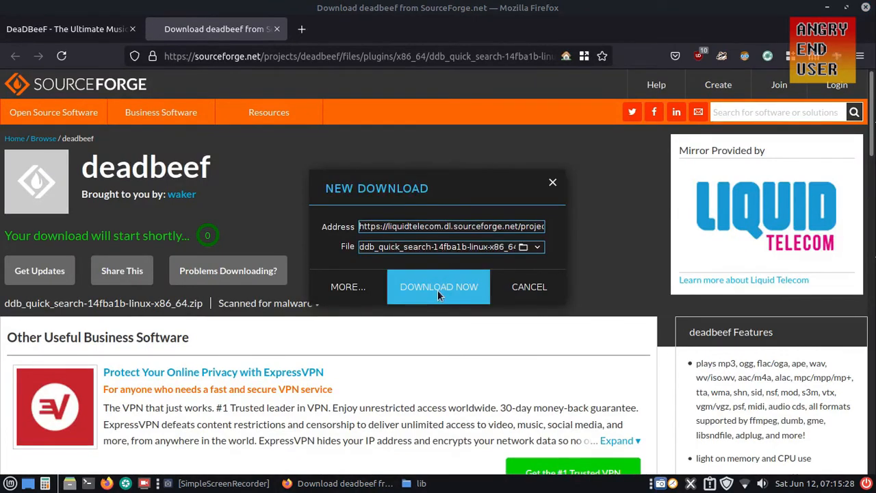
click(438, 289)
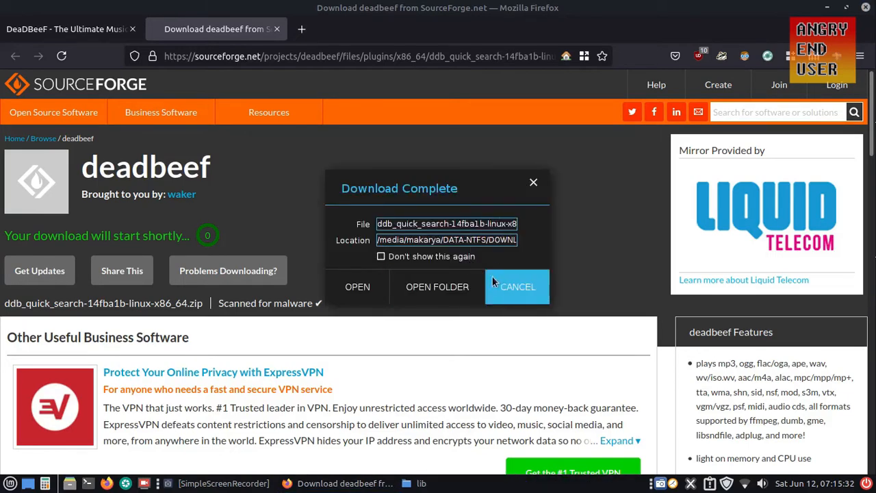
click(534, 183)
click(277, 29)
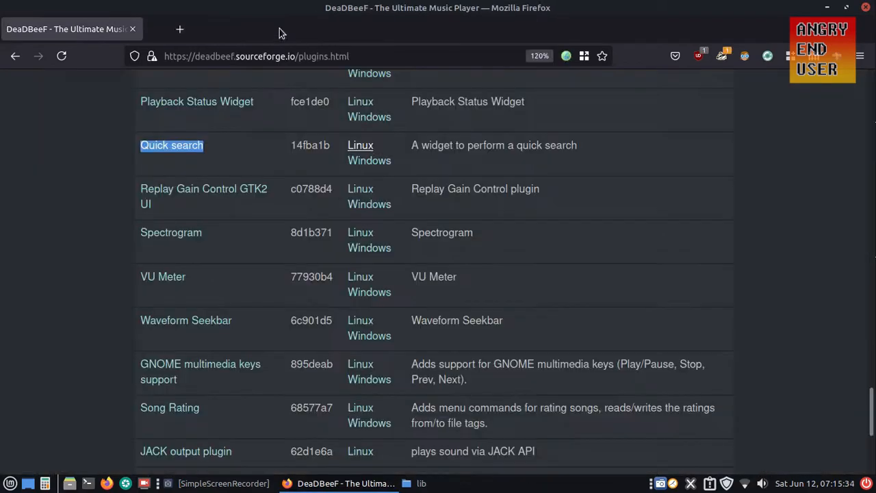
Step: Download the Linux build of the Waveform Seekbar plugin, close its download page and reset the plugins page zoom
click(94, 190)
scroll(94, 187, down, 3)
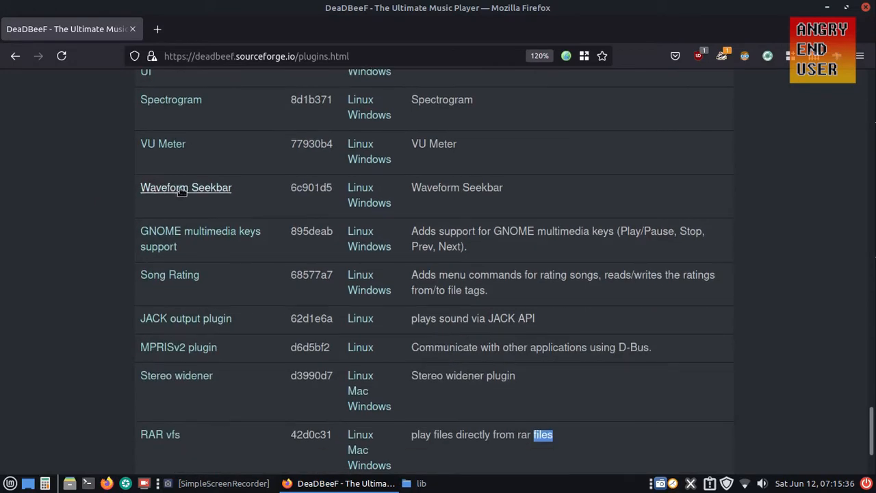
drag(251, 188, 147, 180)
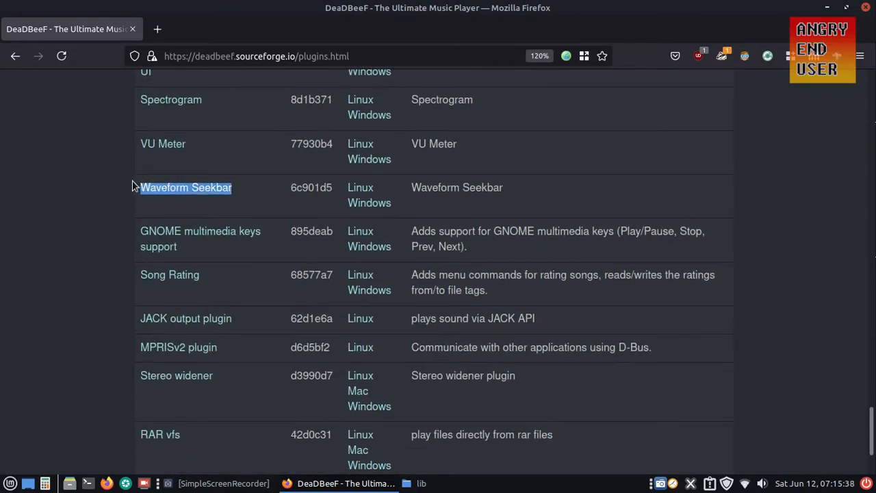
right_click(360, 189)
click(373, 200)
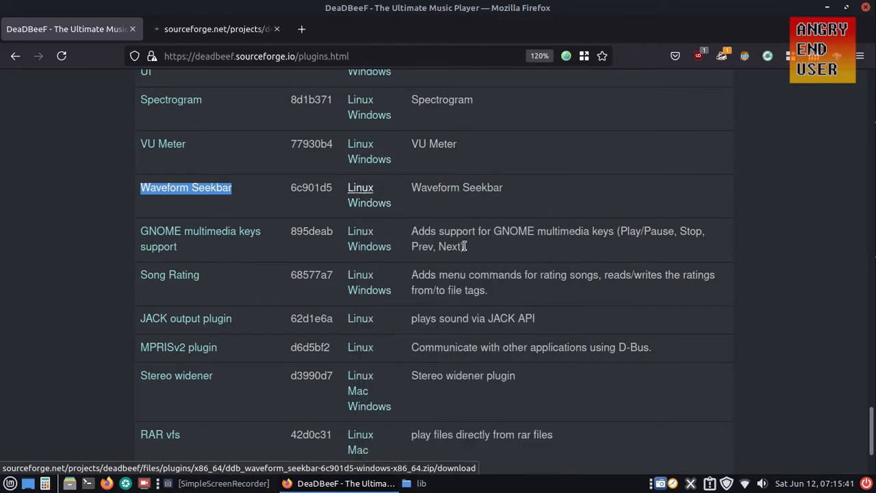
click(230, 30)
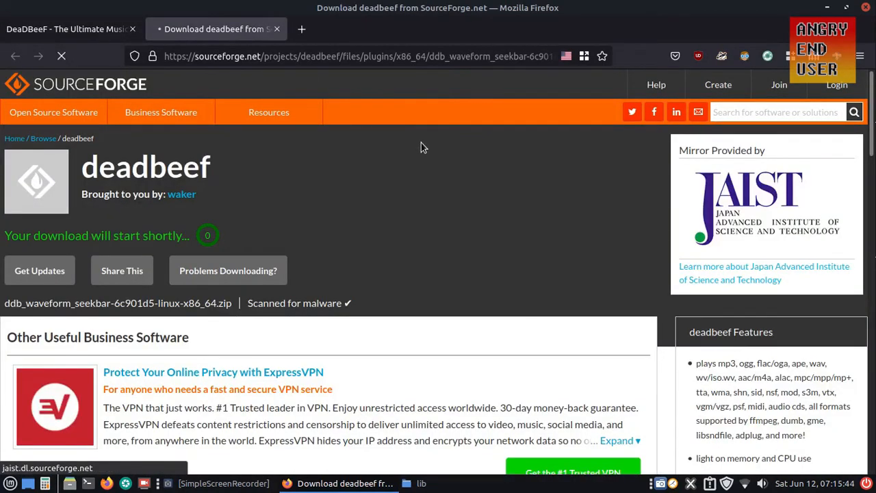
click(439, 289)
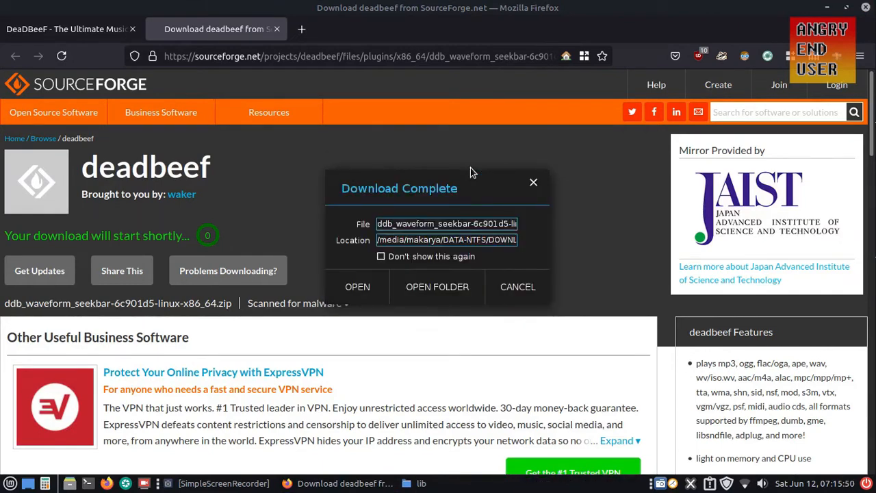
click(531, 186)
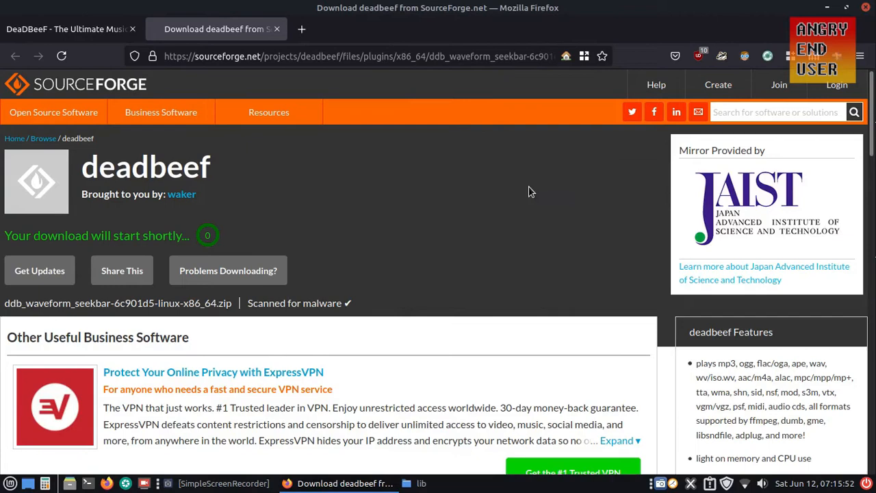
click(275, 29)
key(ctrl+minus)
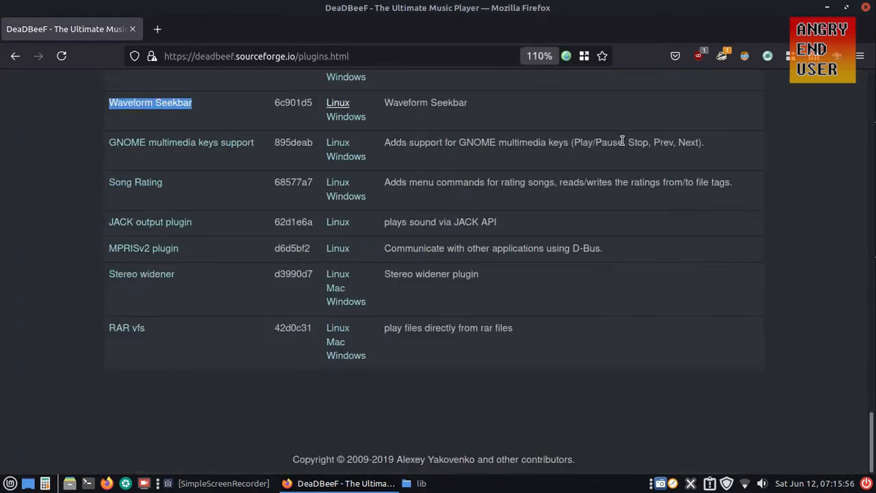
key(ctrl+minus)
Step: Return to the file manager and open the HDD-Download bookmark in a second tab alongside the lib folder
click(827, 8)
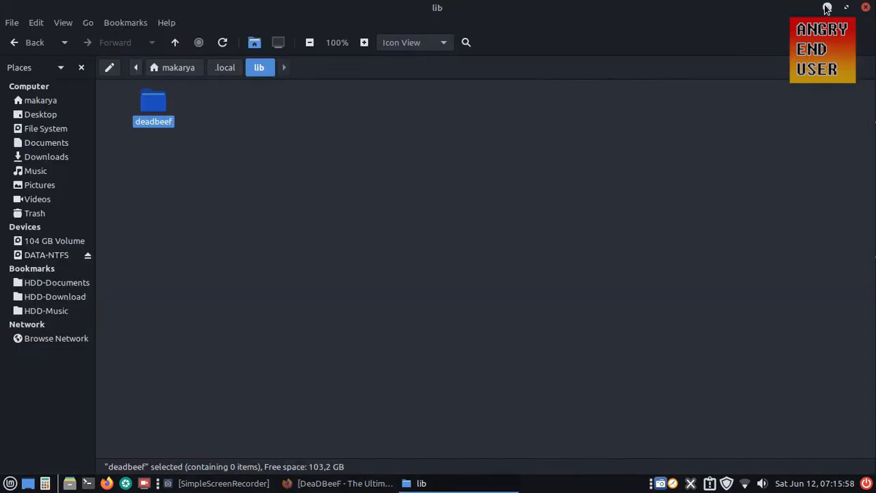
click(479, 244)
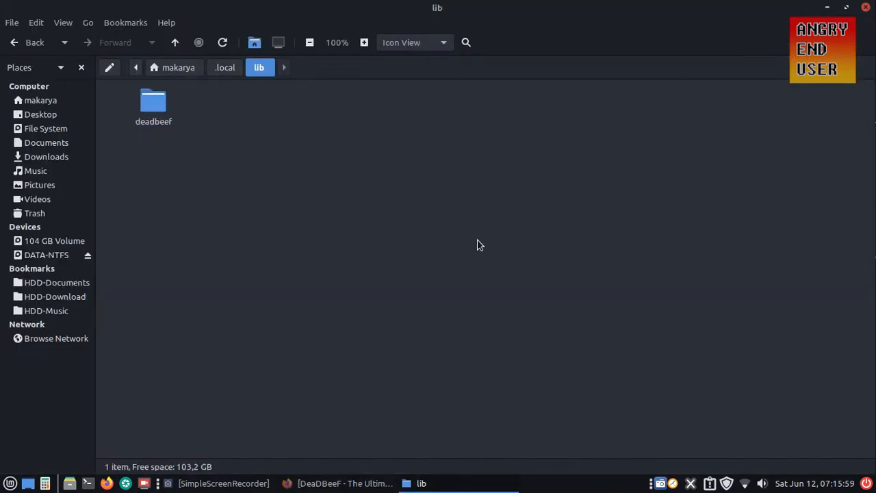
right_click(73, 301)
click(89, 327)
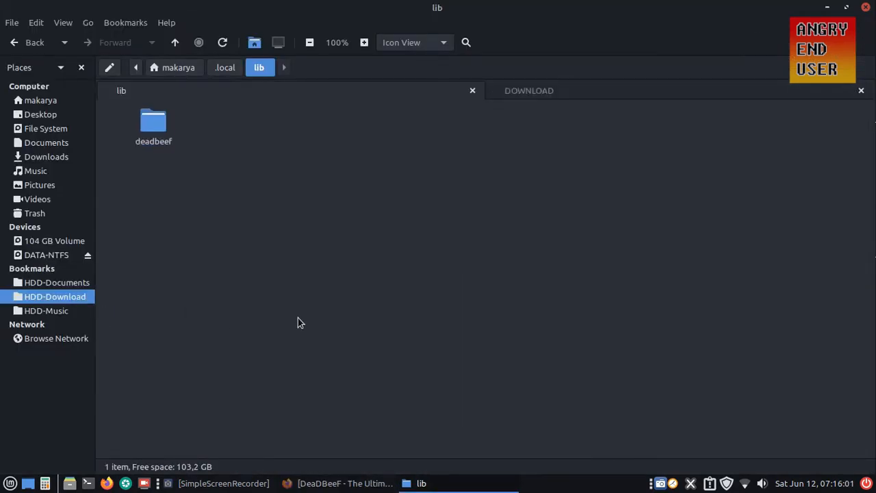
click(576, 94)
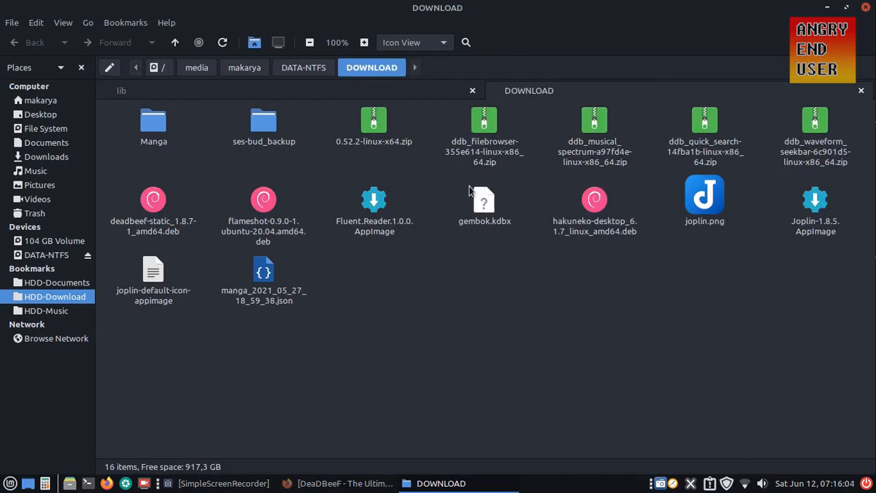
Step: Extract ddb_filebrowser-355e614-linux-x86_64.zip in the DOWNLOAD folder and open the extracted plugins folder
right_click(483, 127)
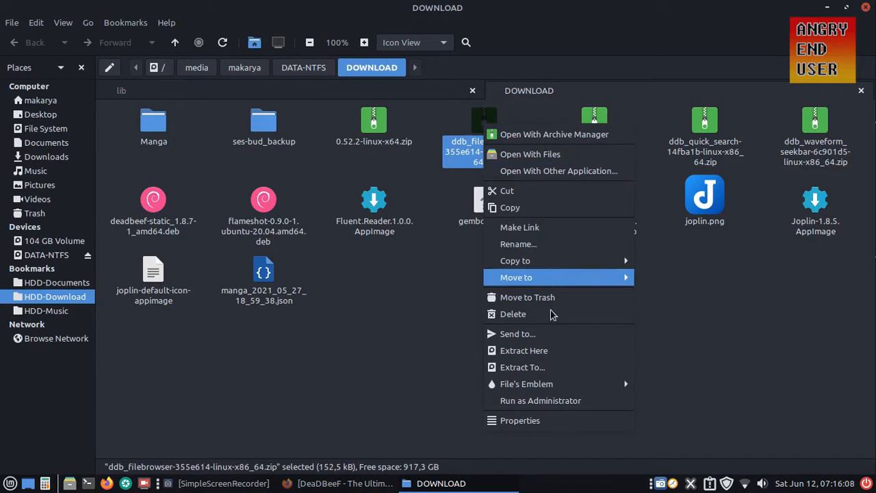
click(553, 350)
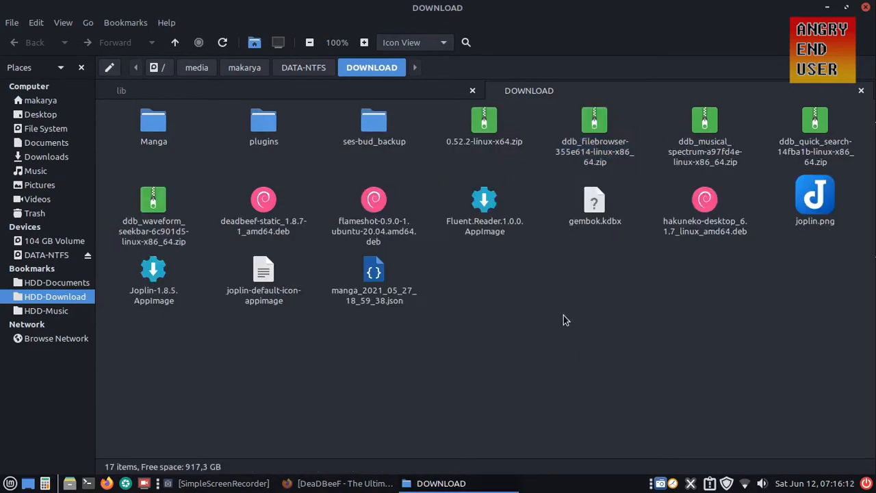
double_click(263, 124)
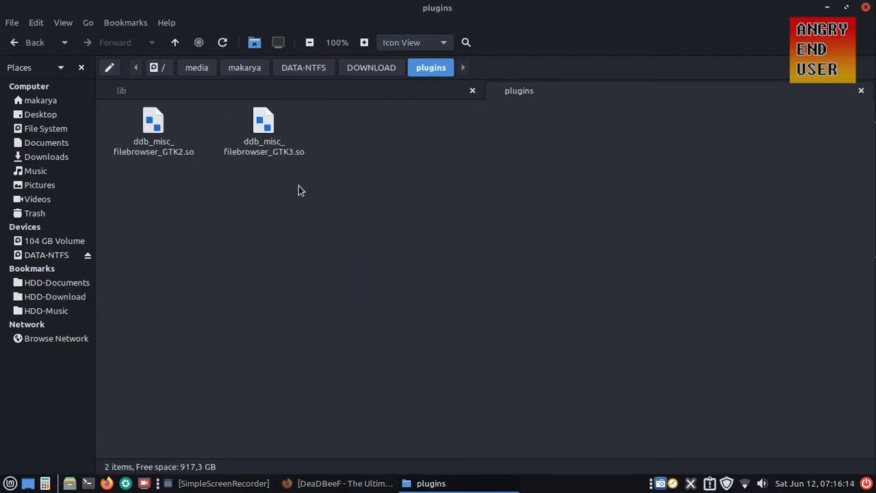
Step: Copy ddb_misc_filebrowser_GTK2.so from the extracted plugins folder into the deadbeef folder inside .local/lib
click(167, 133)
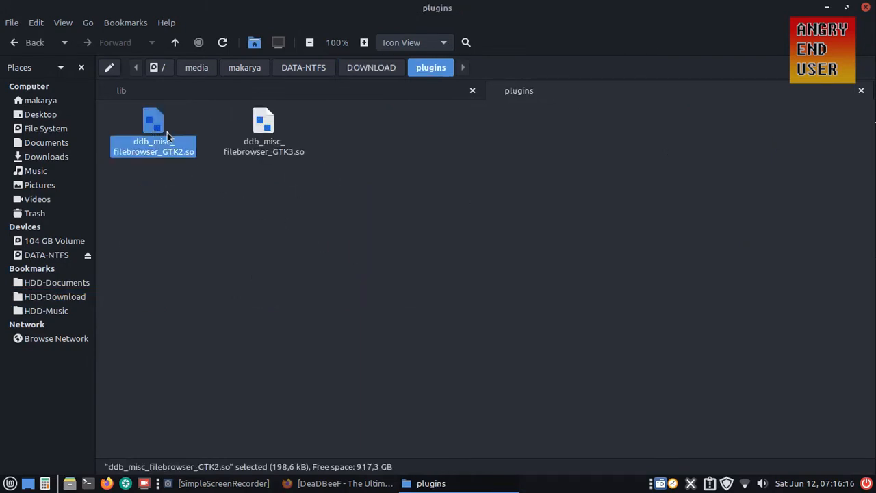
key(Right)
key(Left)
click(346, 311)
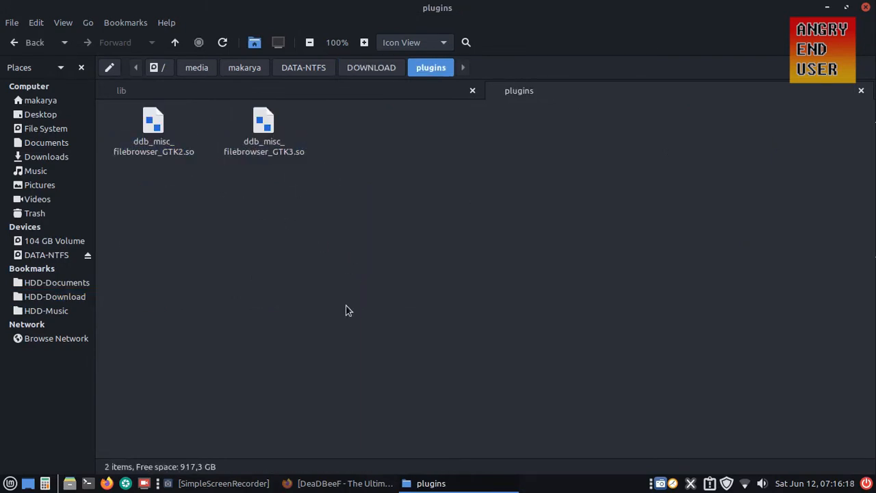
click(153, 122)
key(ctrl+c)
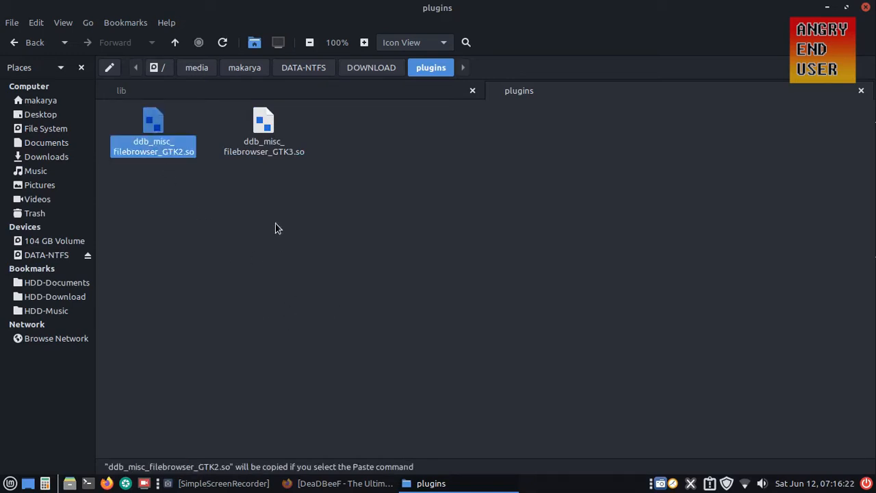
click(293, 92)
click(158, 126)
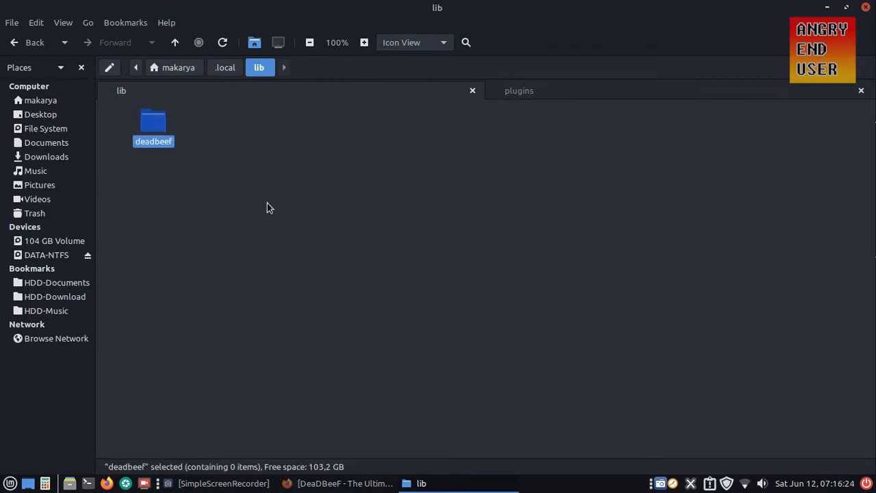
key(Return)
right_click(235, 157)
click(262, 273)
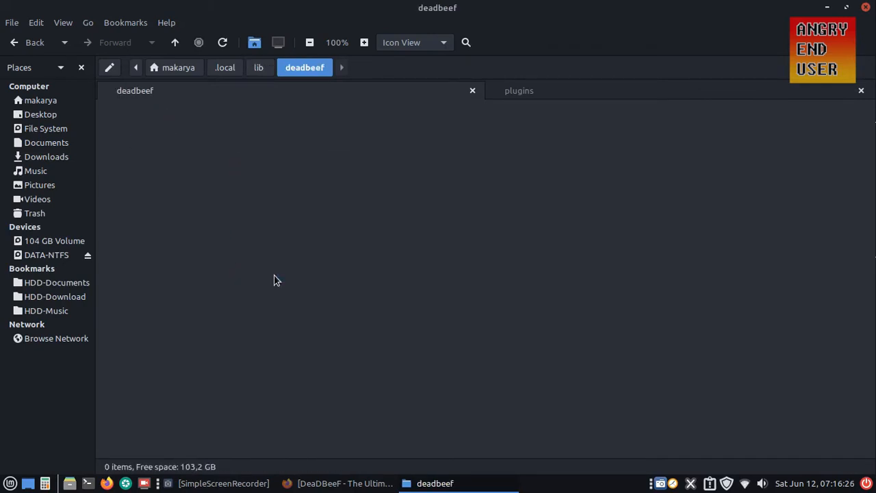
click(396, 282)
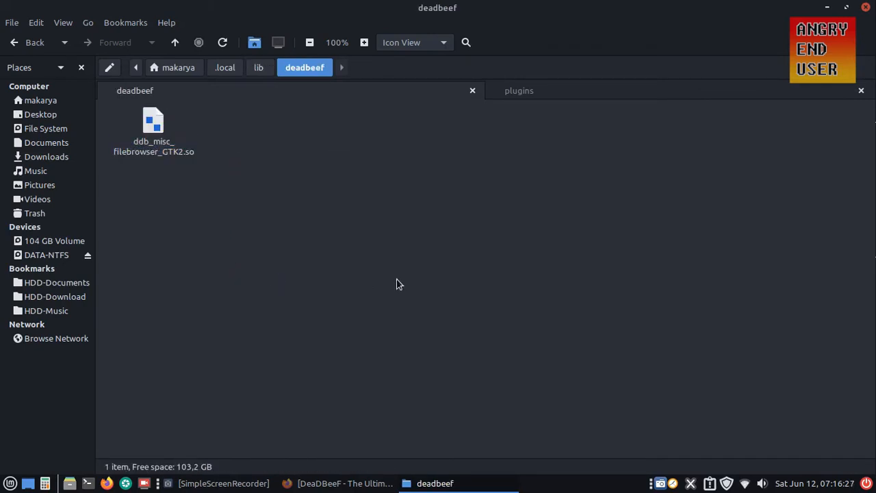
Step: Go back to the DOWNLOAD folder and delete the extracted File Browser plugins folder
click(571, 89)
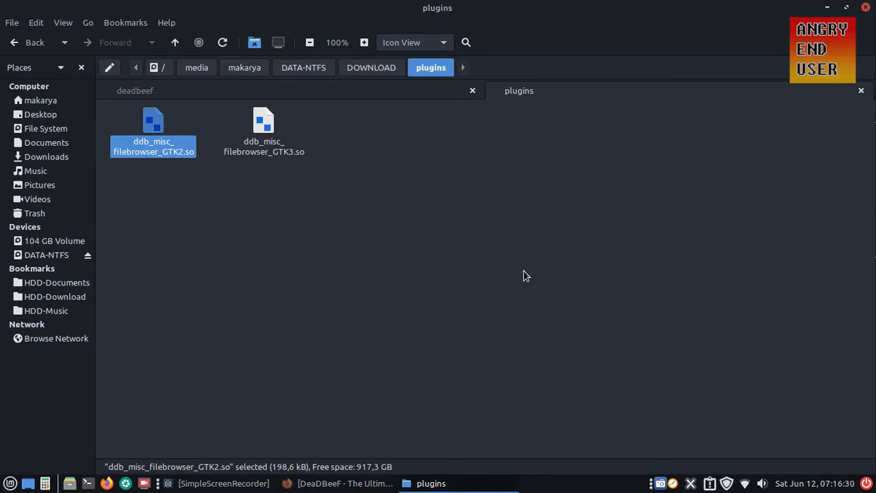
key(alt+Up)
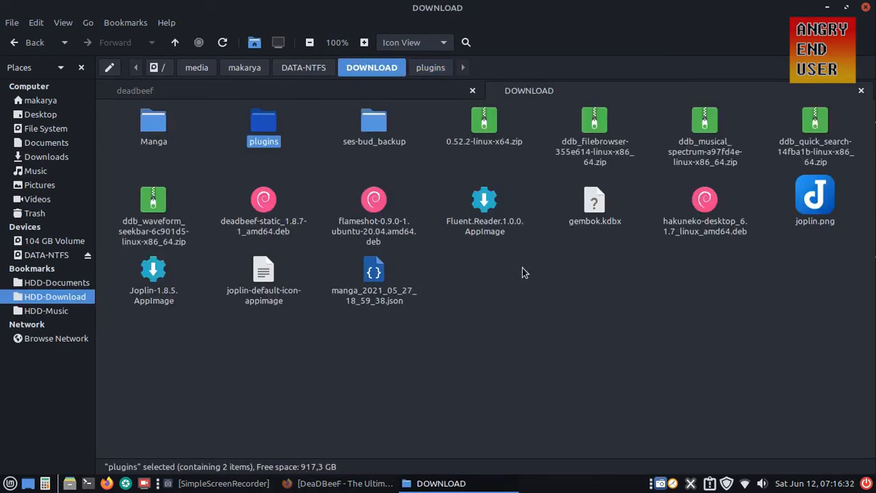
key(Delete)
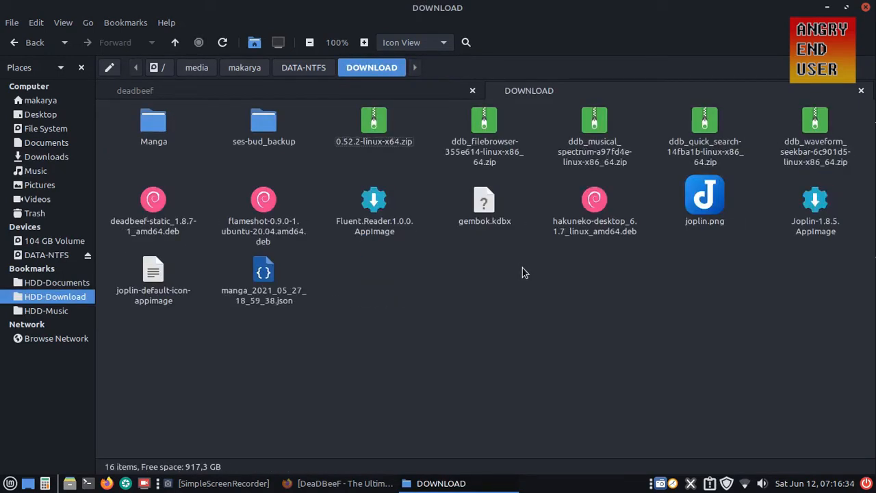
Step: Extract ddb_musical_spectrum-a97fd4e-linux-x86_64.zip in the DOWNLOAD folder and open the extracted plugins folder
click(594, 122)
right_click(593, 116)
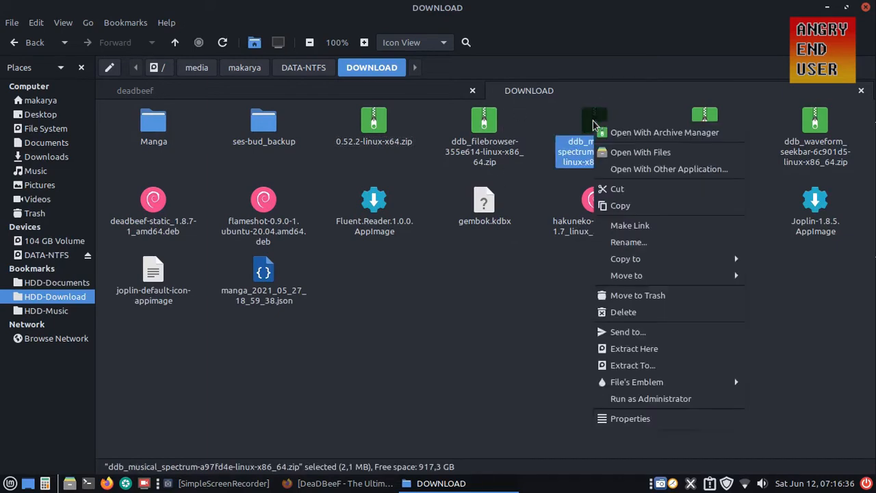
click(629, 349)
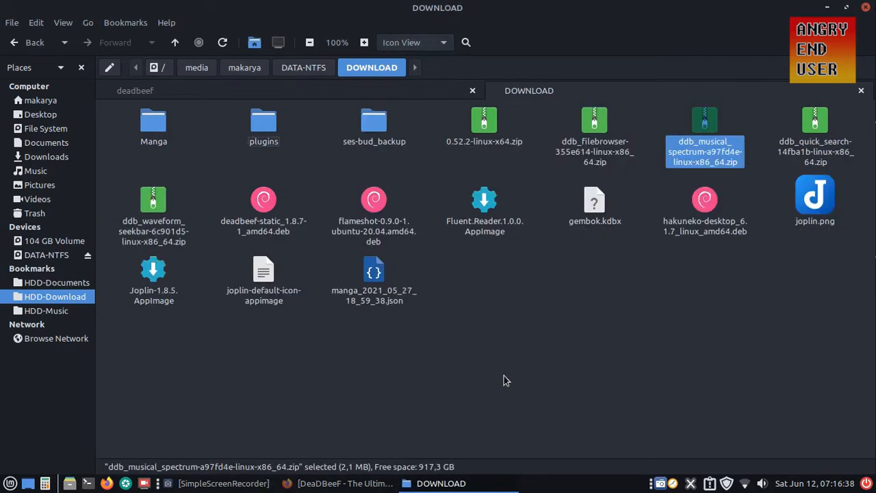
double_click(269, 134)
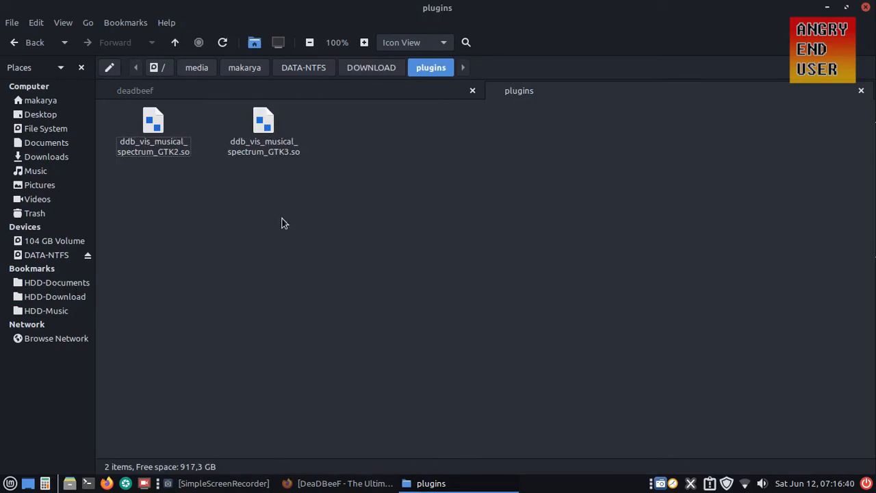
Step: Copy ddb_vis_musical_spectrum_GTK2.so from the extracted plugins folder into the deadbeef folder inside .local/lib
click(183, 147)
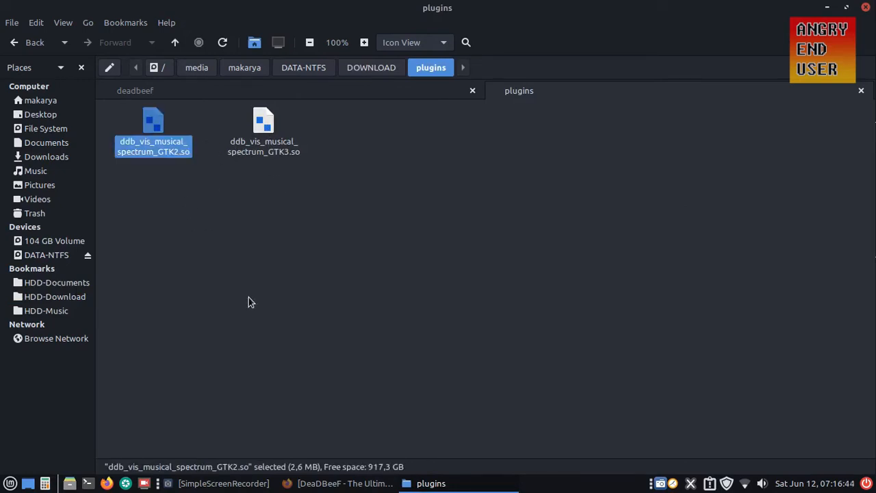
key(ctrl+c)
click(317, 95)
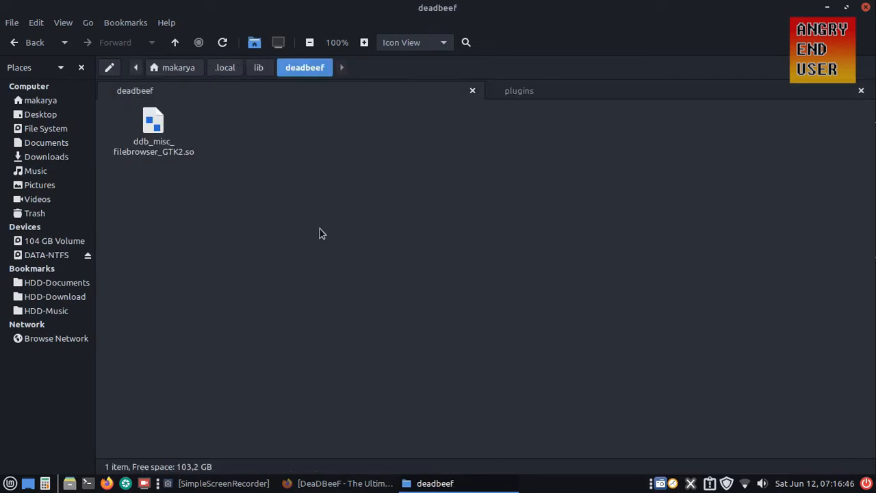
key(ctrl+v)
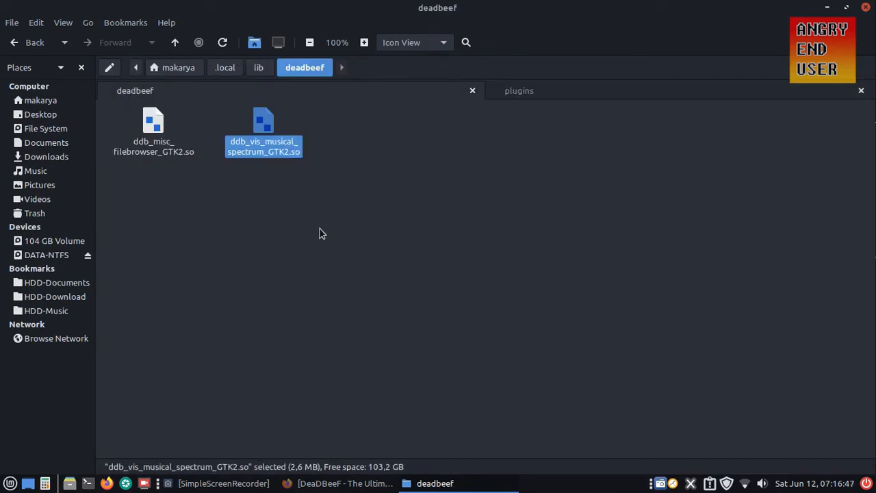
Step: Go back to the DOWNLOAD folder and delete the extracted Musical Spectrum plugins folder
click(582, 90)
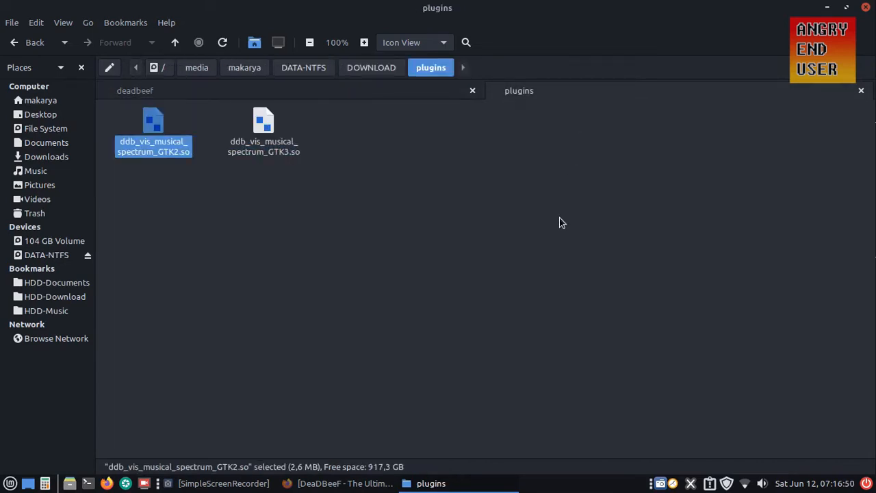
key(alt+Up)
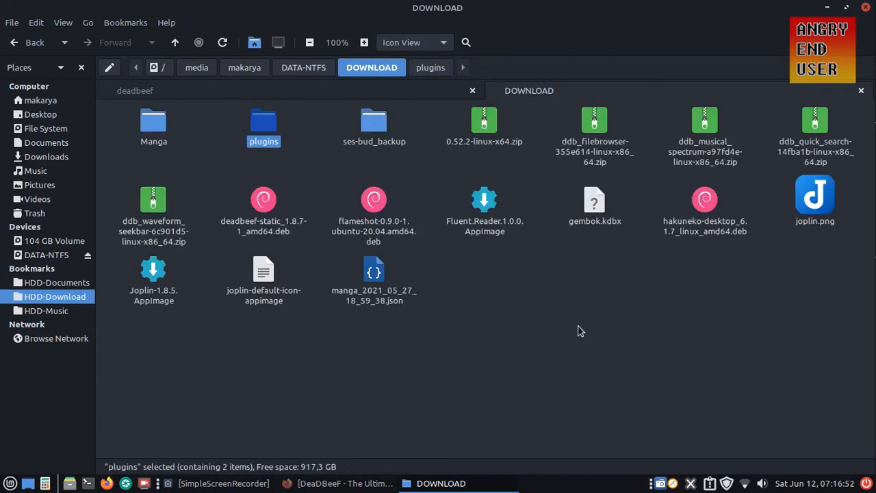
click(291, 154)
click(278, 132)
key(Delete)
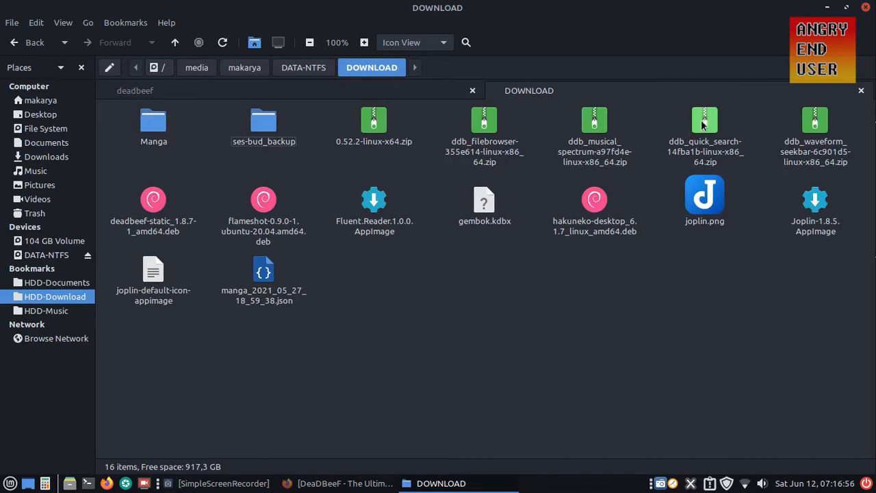
Step: Extract ddb_quick_search-14fba1b-linux-x86_64.zip in the DOWNLOAD folder and open the extracted plugins folder
click(703, 123)
right_click(705, 123)
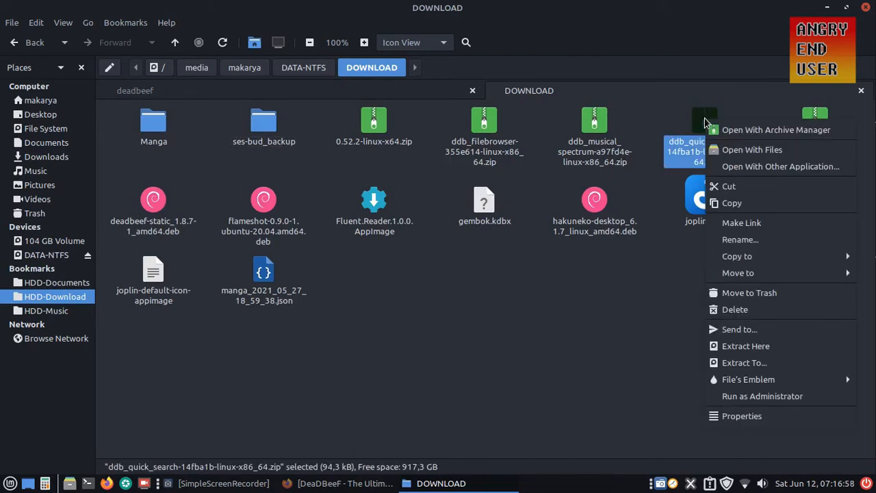
click(745, 346)
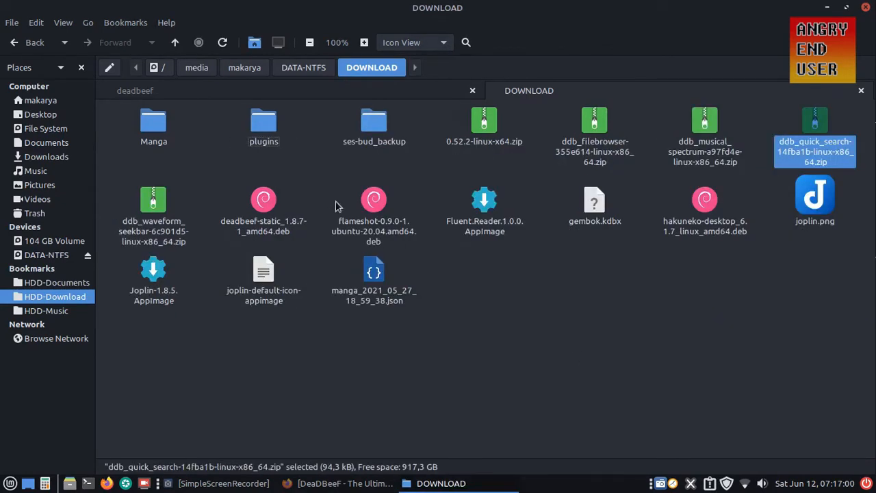
double_click(264, 123)
Step: Copy ddb_misc_quick_search_GTK2.so from the extracted plugins folder into the deadbeef folder inside .local/lib
key(Right)
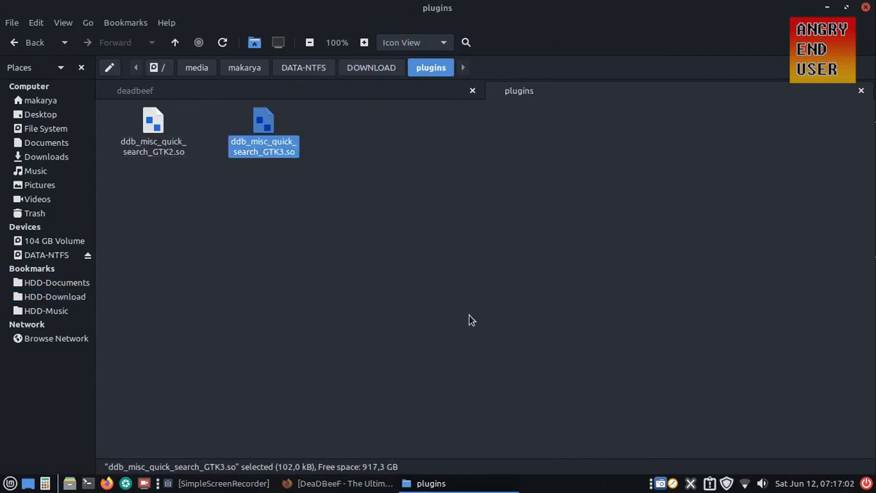
key(Left)
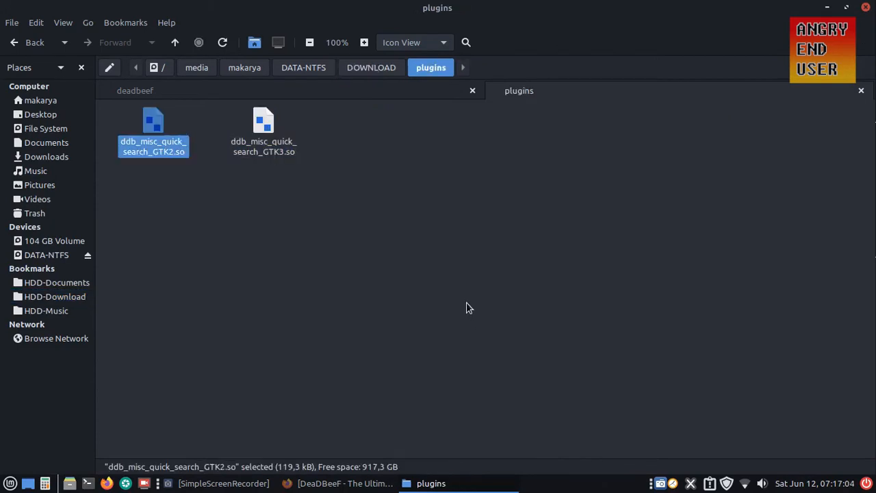
key(ctrl+c)
key(Tab)
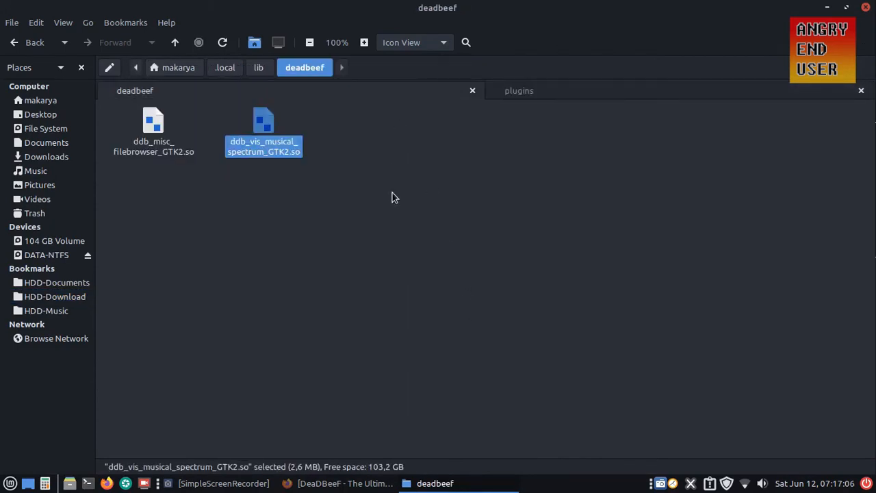
click(393, 192)
key(ctrl+v)
key(BackSpace)
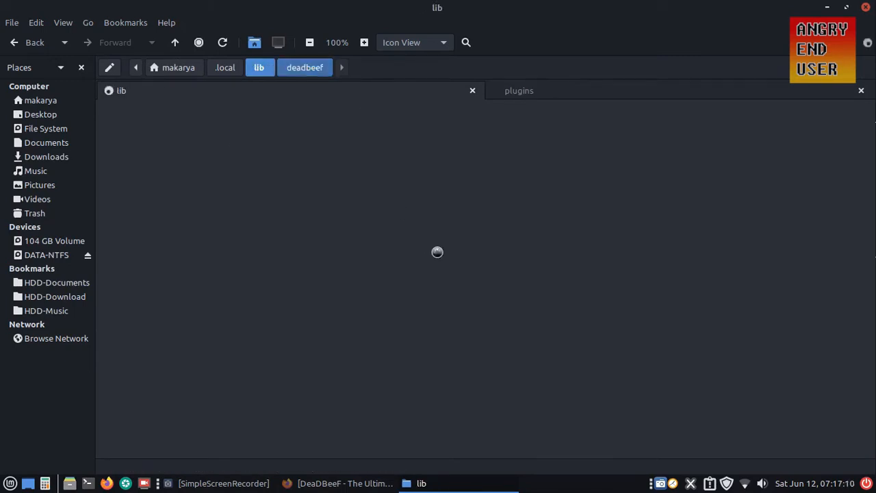
double_click(153, 124)
Step: Return to the DOWNLOAD folder and delete the extracted Quick Search plugins folder
click(617, 91)
key(BackSpace)
key(Delete)
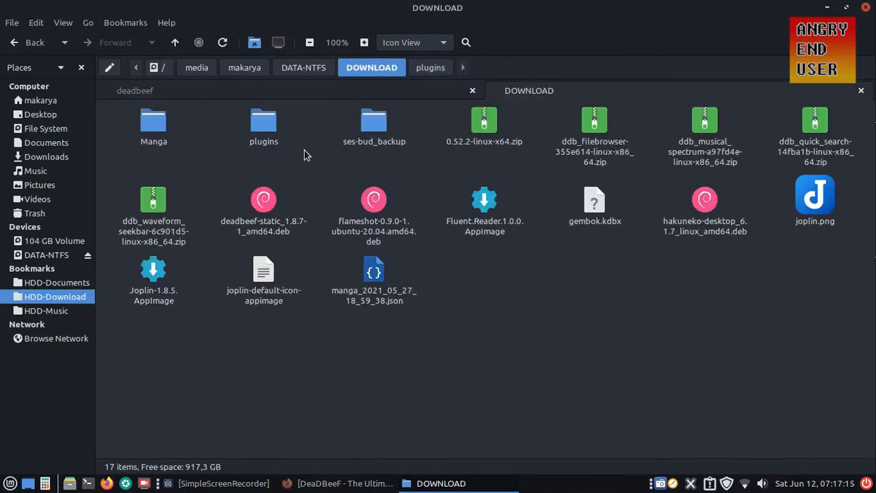
Step: Extract ddb_waveform_seekbar-6c901d5-linux-x86_64.zip in the DOWNLOAD folder and open the extracted plugins folder
right_click(812, 125)
click(730, 350)
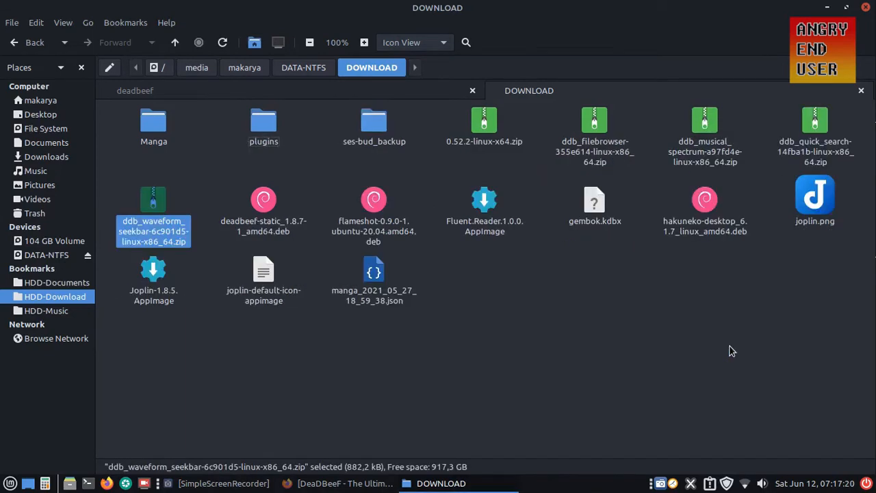
key(Return)
Step: Copy ddb_misc_waveform_GTK2.so from the extracted plugins folder into the deadbeef folder inside .local/lib
key(Home)
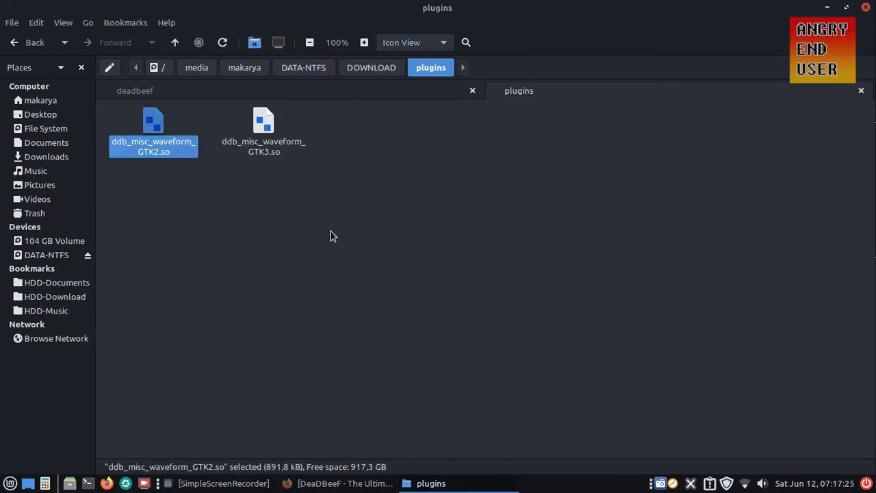
key(ctrl+c)
key(ctrl+Page_Up)
right_click(321, 232)
click(359, 359)
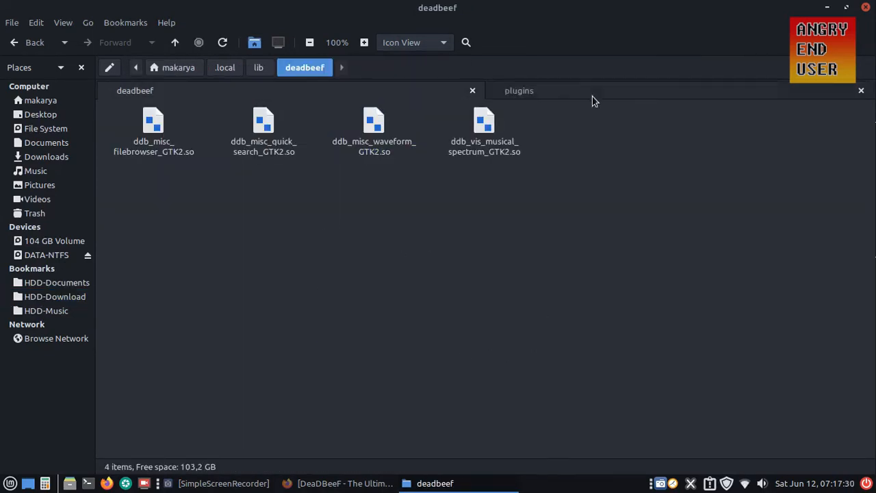
Step: Go back to the DOWNLOAD folder and delete the extracted Waveform Seekbar plugins folder
click(592, 96)
key(alt+Up)
click(270, 157)
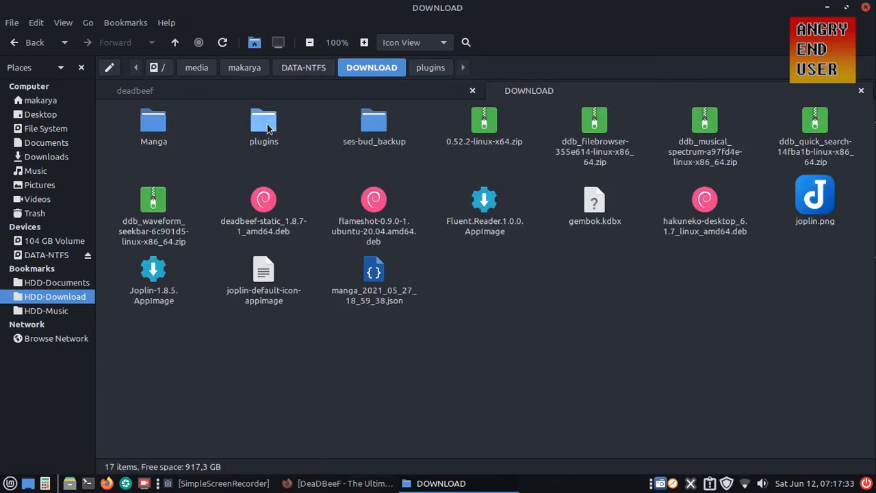
click(267, 130)
key(Delete)
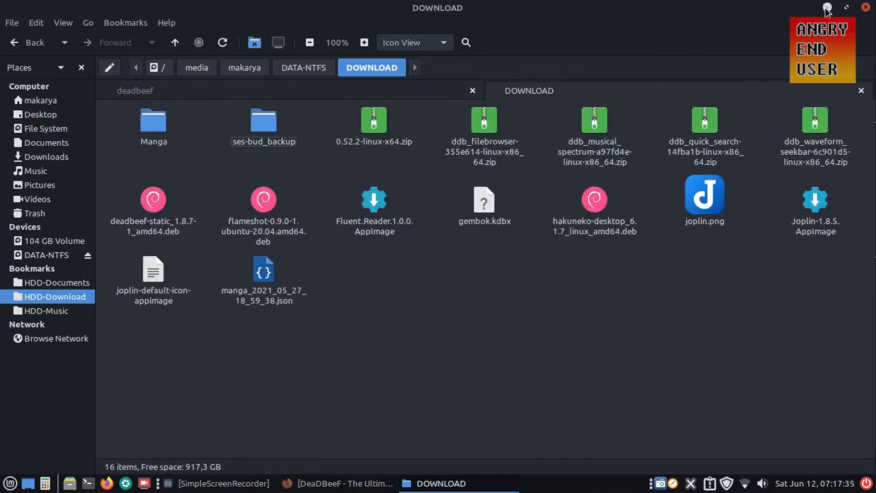
Step: Minimize the file manager, search the installed applications for "dea" and launch DeaDBeeF
click(827, 7)
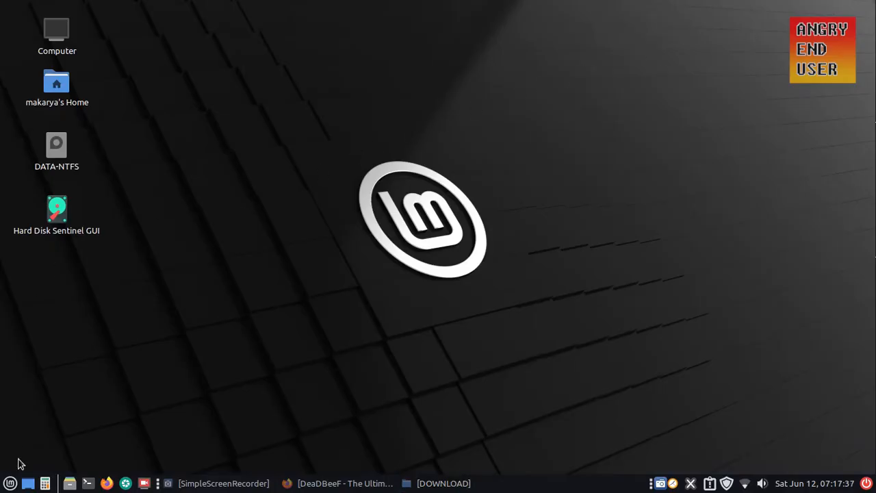
key(super)
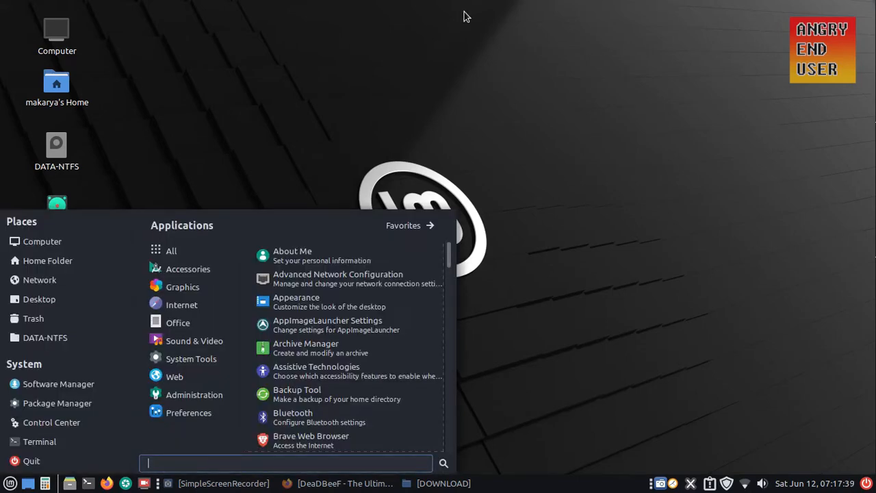
text(dea)
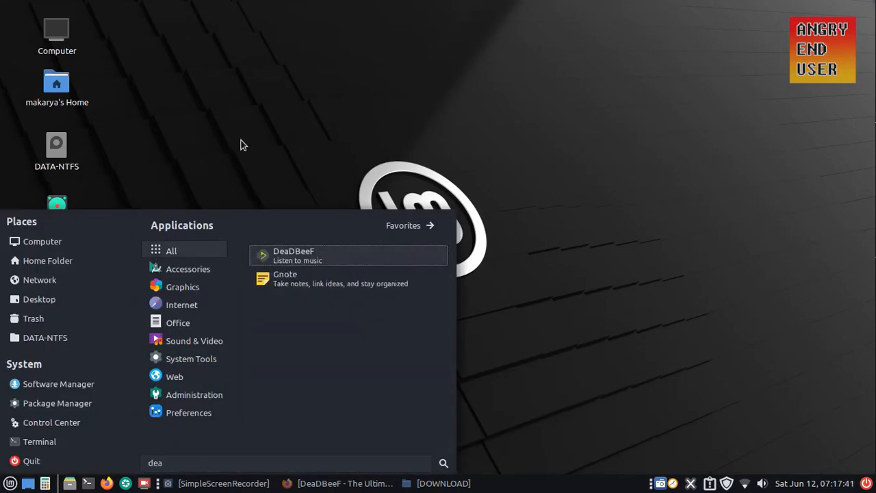
click(330, 256)
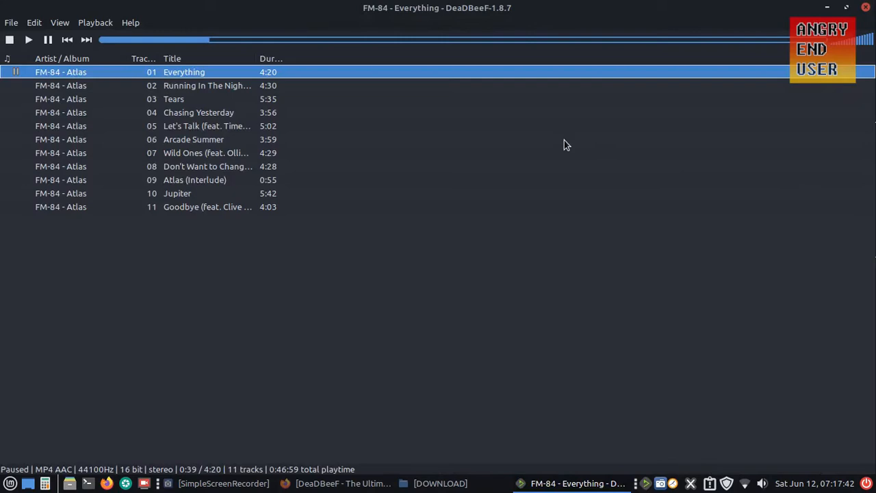
Step: Enable Design mode in the player so that its layout can be edited
click(35, 24)
mouse_move(56, 25)
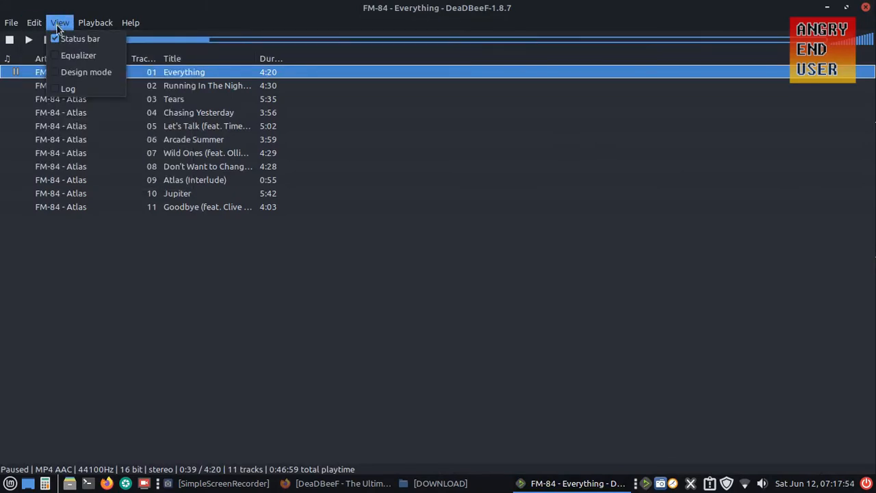
click(81, 72)
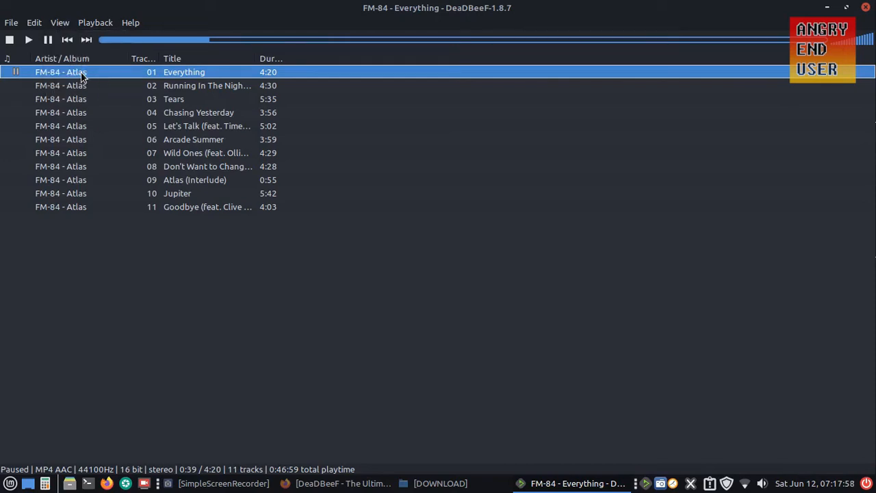
Step: Replace the playlist widget with a Splitter (top and bottom)
right_click(397, 308)
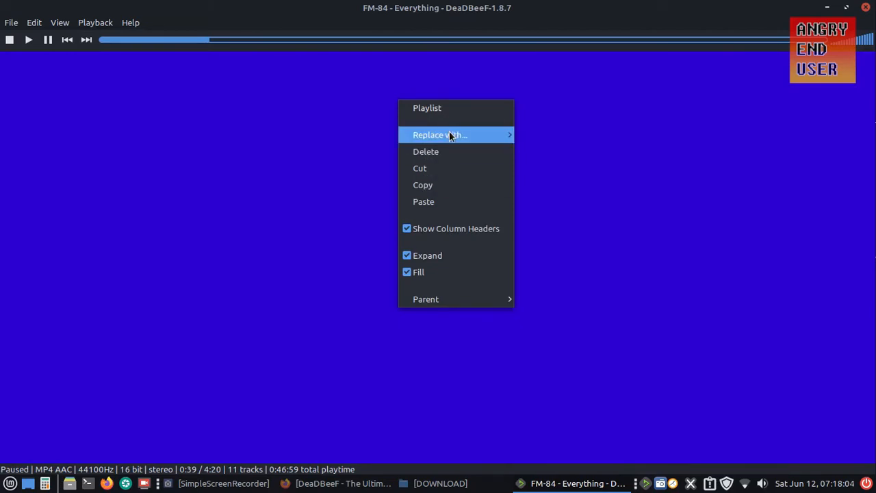
mouse_move(452, 137)
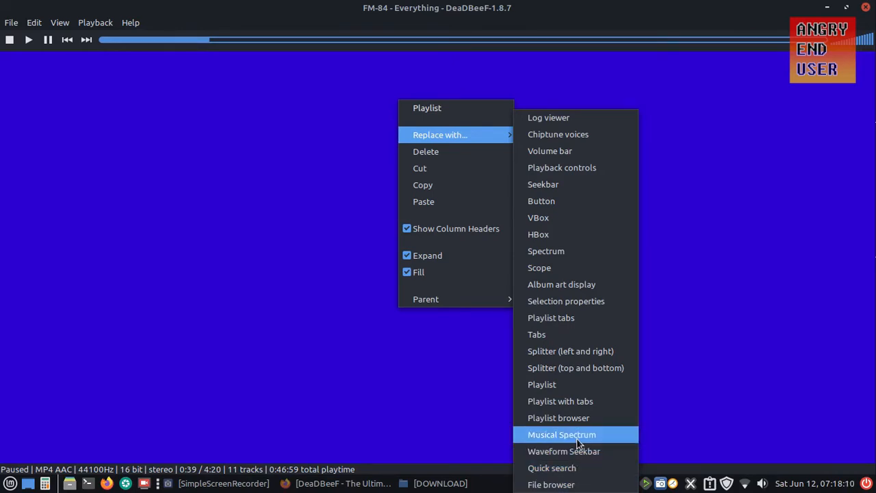
click(584, 368)
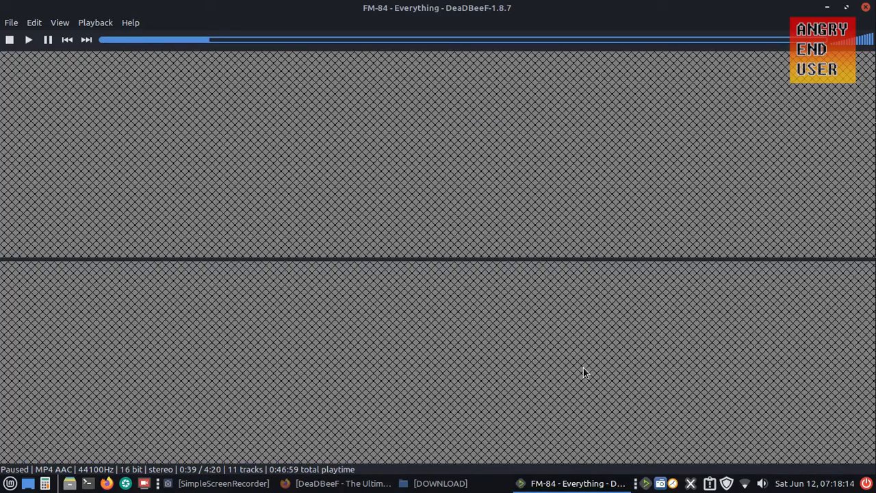
Step: Insert a Waveform Seekbar into the splitter's upper pane and shrink that pane to a narrow strip
right_click(307, 95)
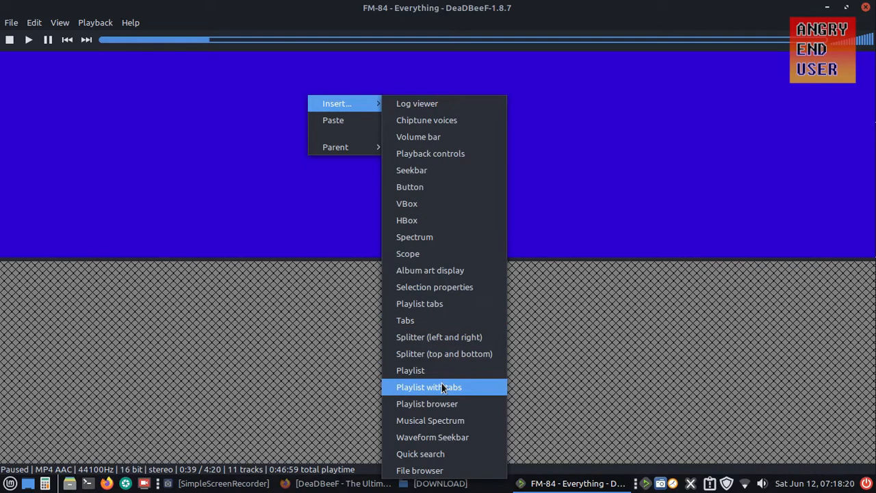
click(442, 438)
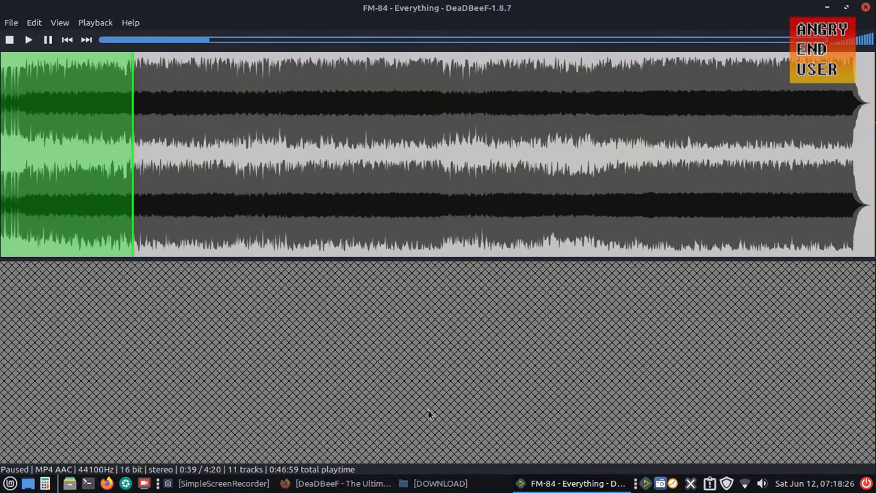
drag(430, 260, 453, 110)
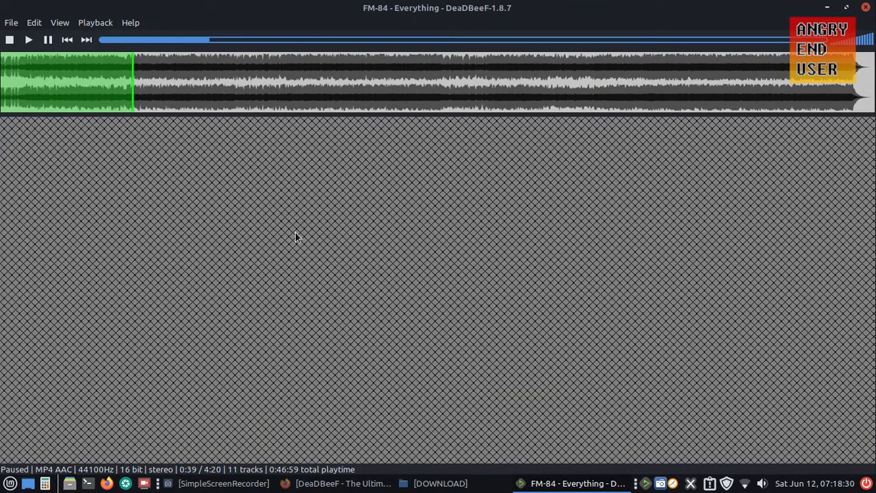
Step: Insert a Splitter (left and right) into the pane below the waveform and a Splitter (top and bottom) into its left half
right_click(330, 190)
mouse_move(330, 192)
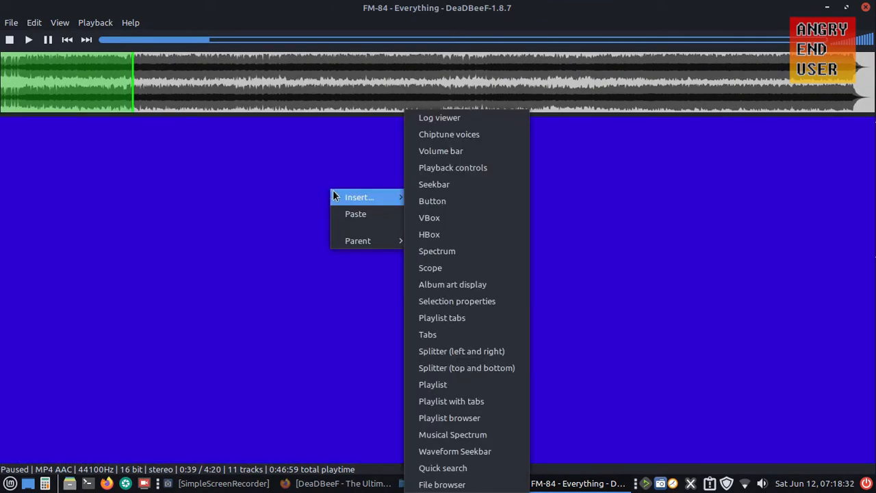
click(473, 352)
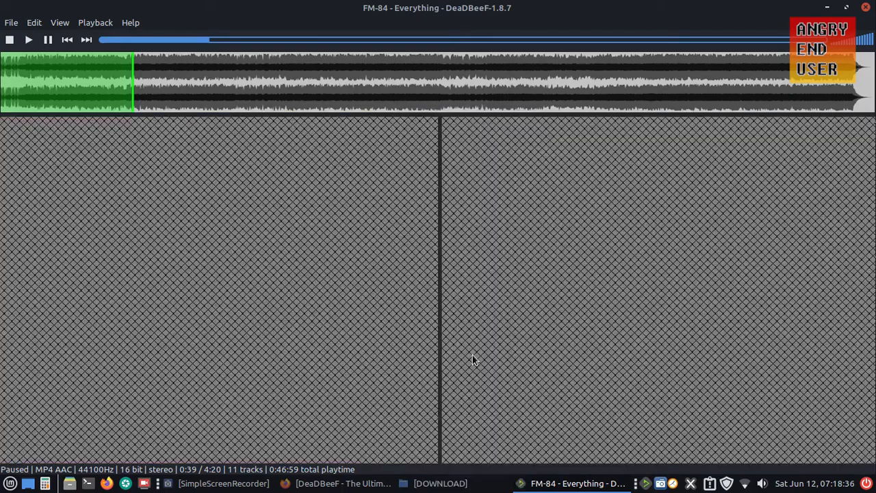
right_click(175, 220)
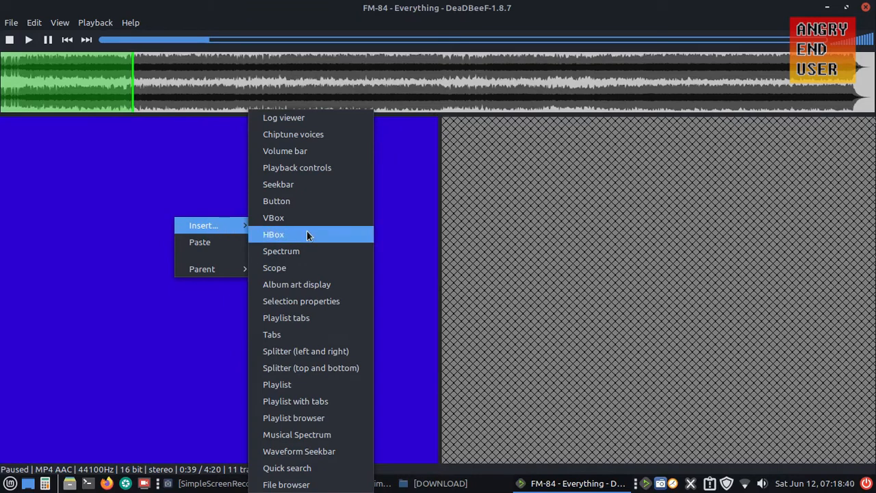
click(321, 370)
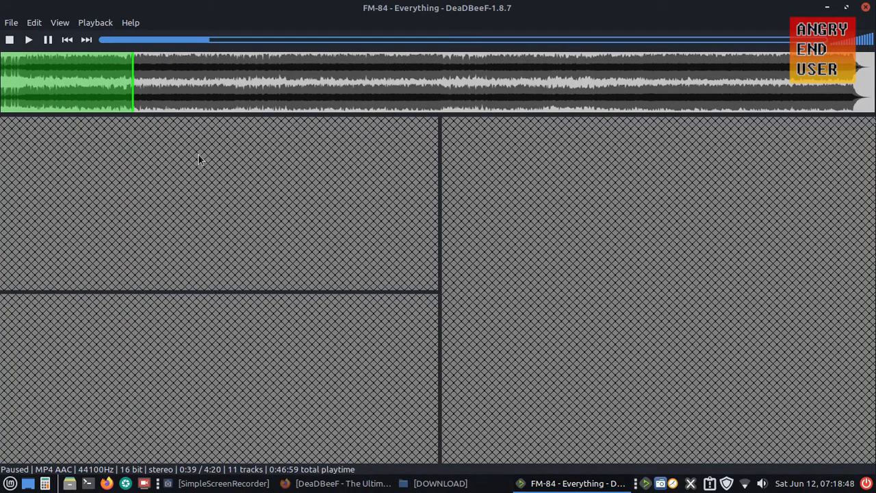
Step: Insert a Splitter (left and right) into the empty pane in the right half, below the waveform
right_click(577, 206)
mouse_move(578, 207)
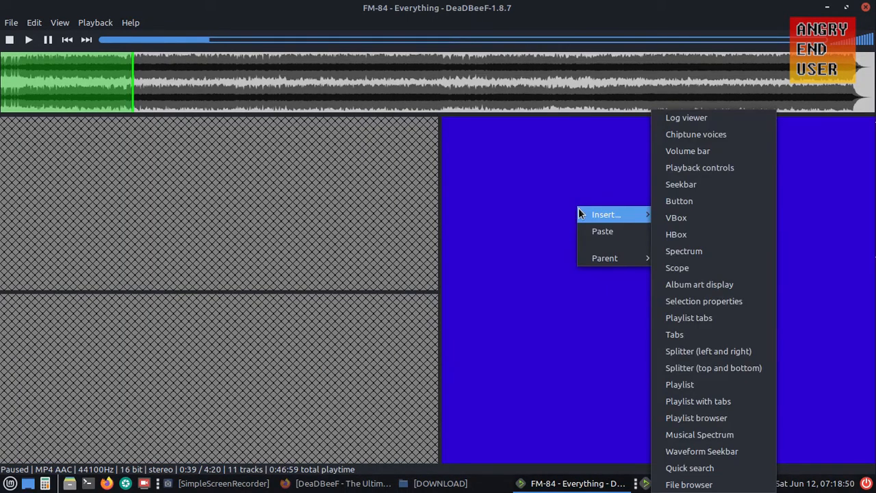
click(694, 352)
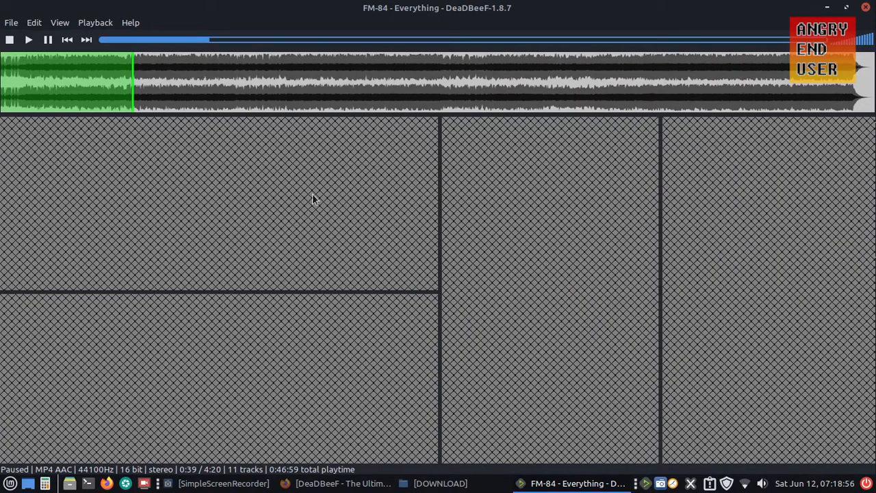
right_click(177, 169)
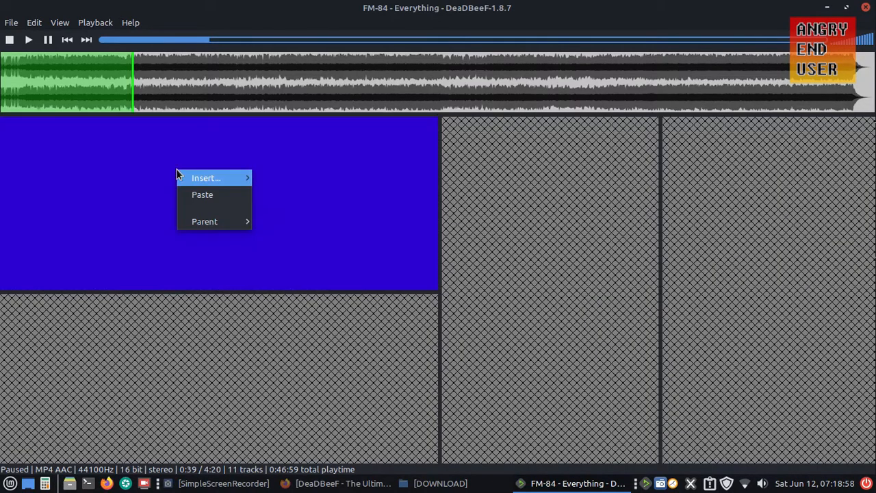
mouse_move(176, 171)
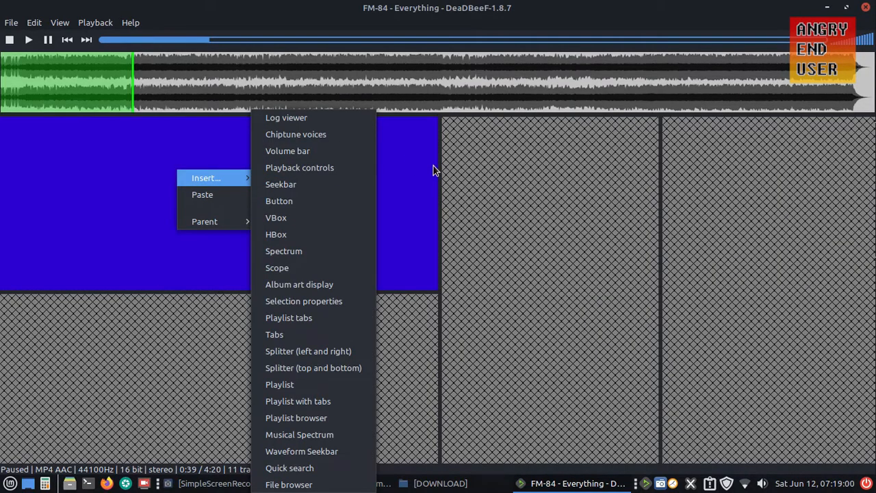
click(525, 166)
Step: Insert a Splitter (top and bottom) into the middle column
right_click(541, 162)
mouse_move(542, 170)
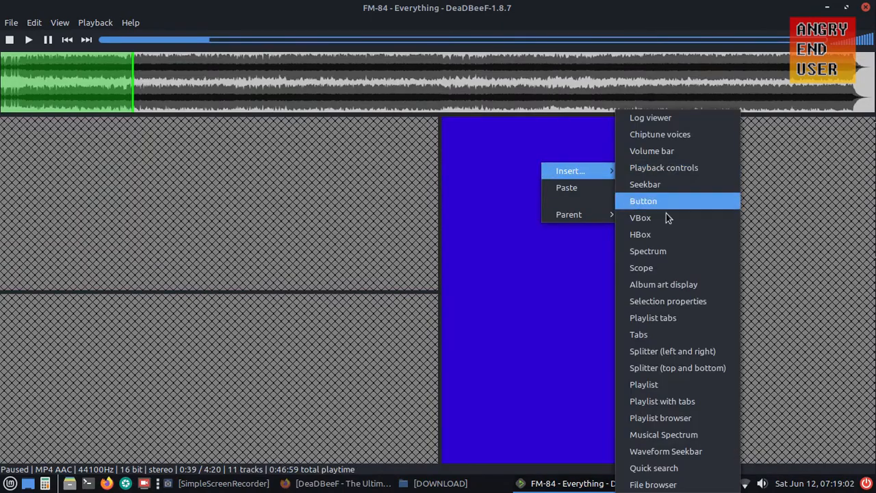
click(676, 369)
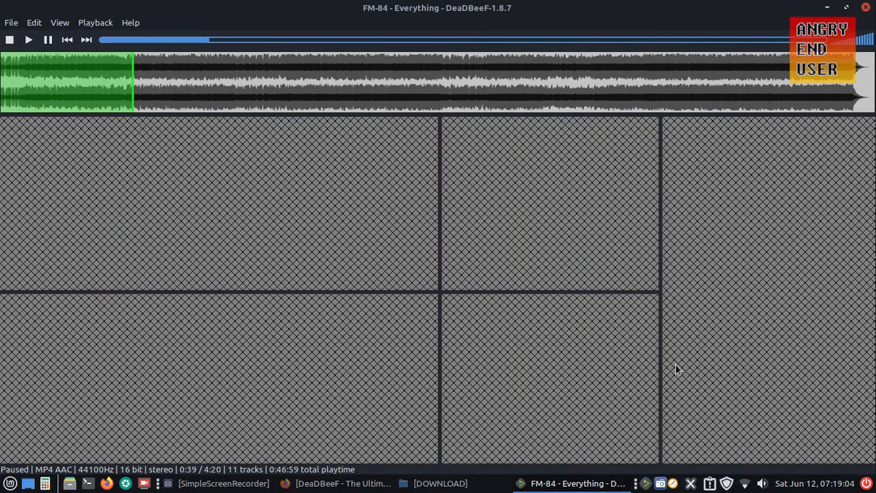
Step: Insert a File browser into the upper pane of the middle column
right_click(481, 157)
mouse_move(481, 157)
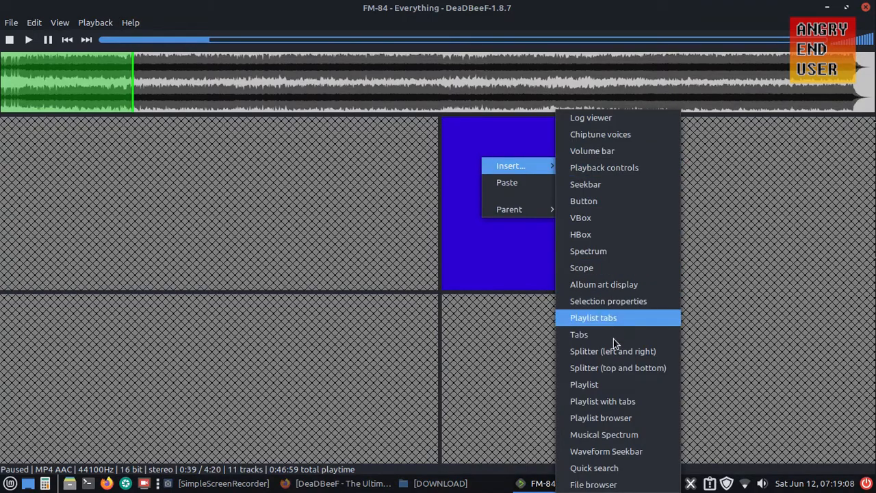
click(593, 485)
Step: Replace the widget in the middle column's upper pane with Quick search and shrink that pane to a single-line strip
right_click(518, 197)
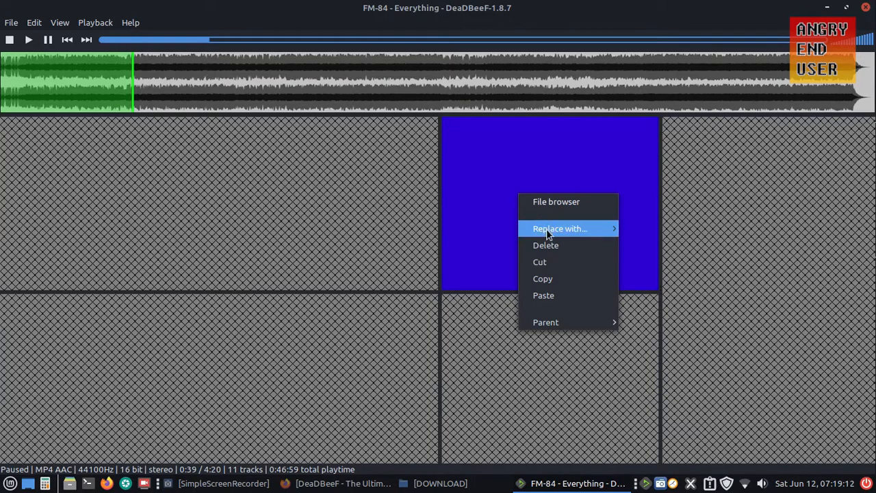
mouse_move(546, 229)
click(645, 469)
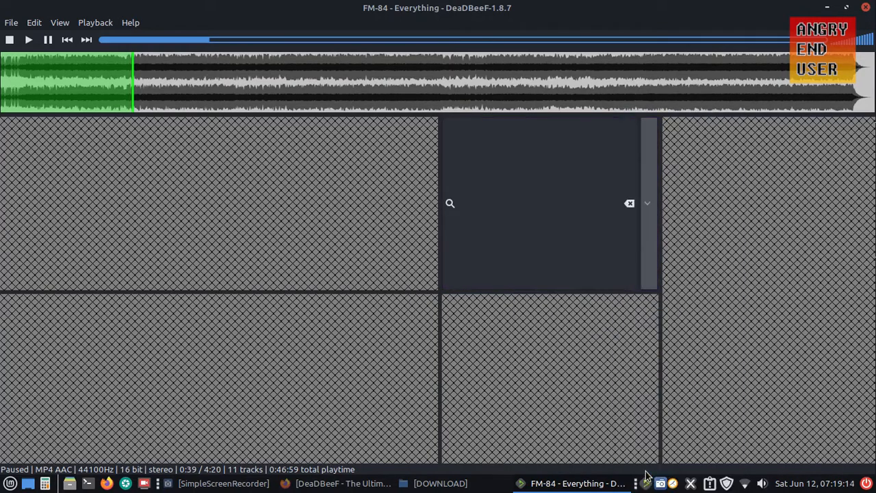
drag(542, 291, 530, 131)
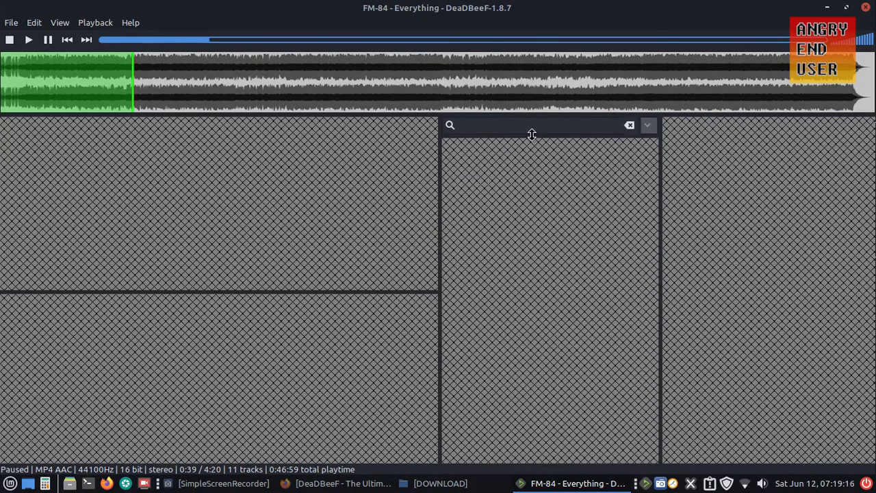
Step: Insert a Playlist widget into the empty pane below the quick search
right_click(523, 197)
mouse_move(524, 198)
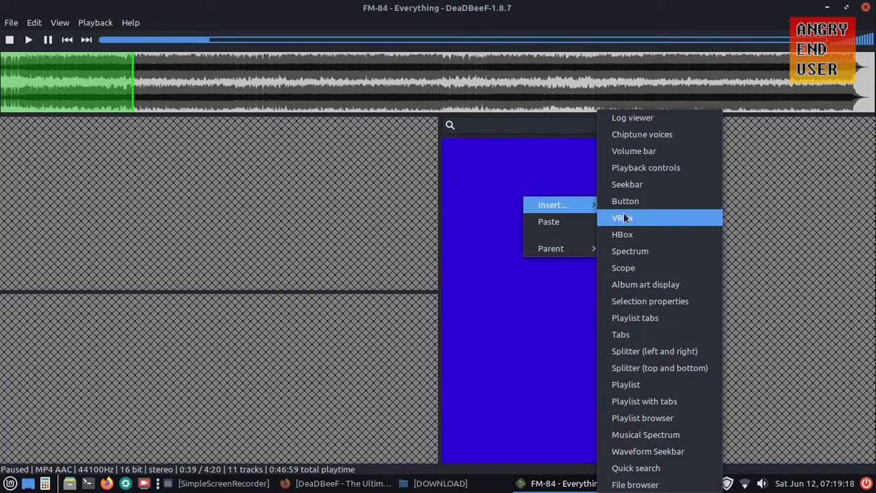
click(647, 384)
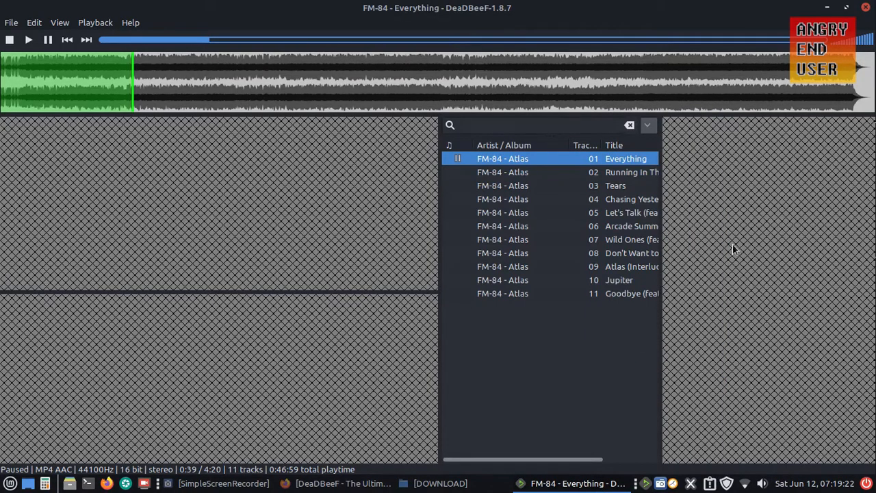
right_click(215, 164)
mouse_move(215, 165)
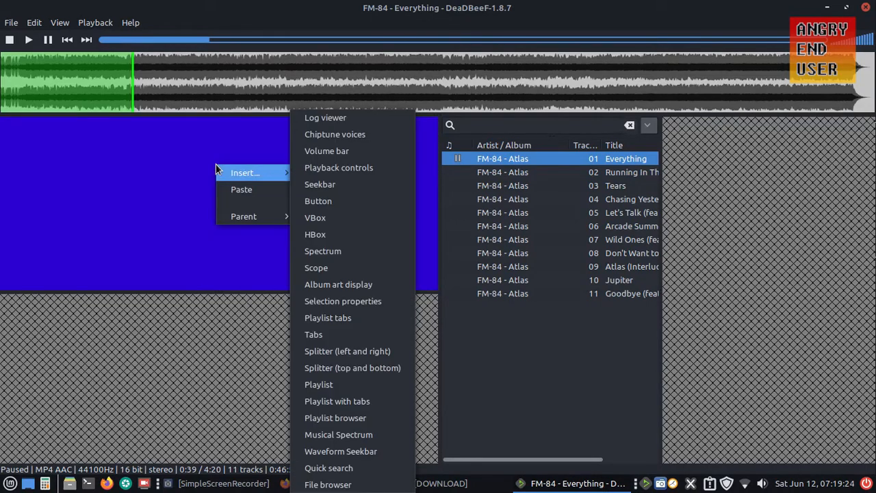
click(706, 145)
Step: Insert a Playlist browser into the empty rightmost column
right_click(707, 145)
mouse_move(708, 146)
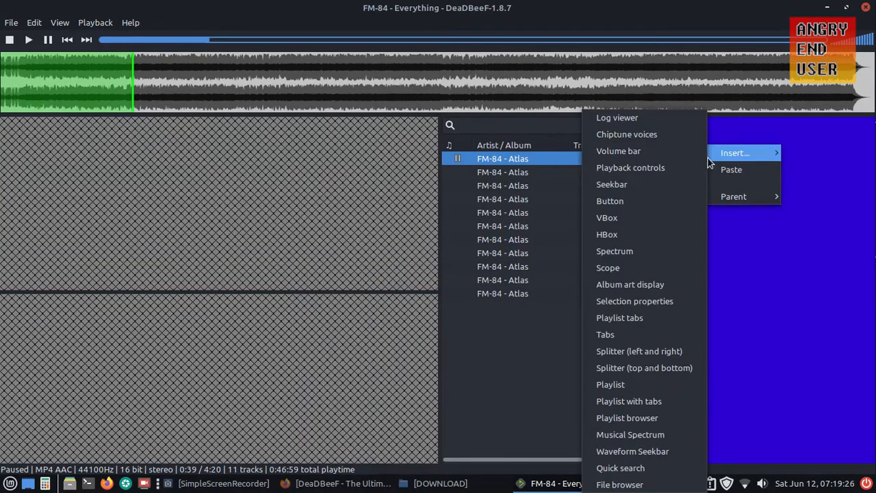
click(674, 417)
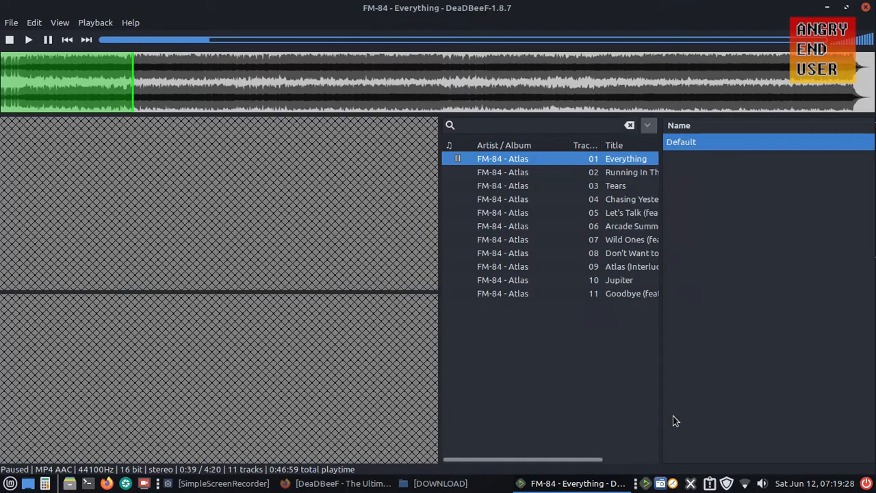
mouse_move(872, 411)
Step: Insert a Tabs widget into the left column's upper pane and an Album art display into its first tab
right_click(216, 170)
mouse_move(214, 171)
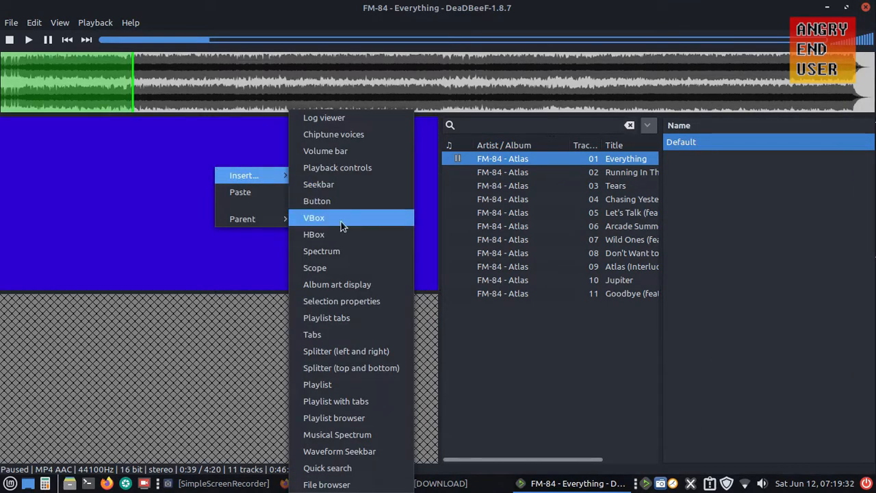
click(347, 334)
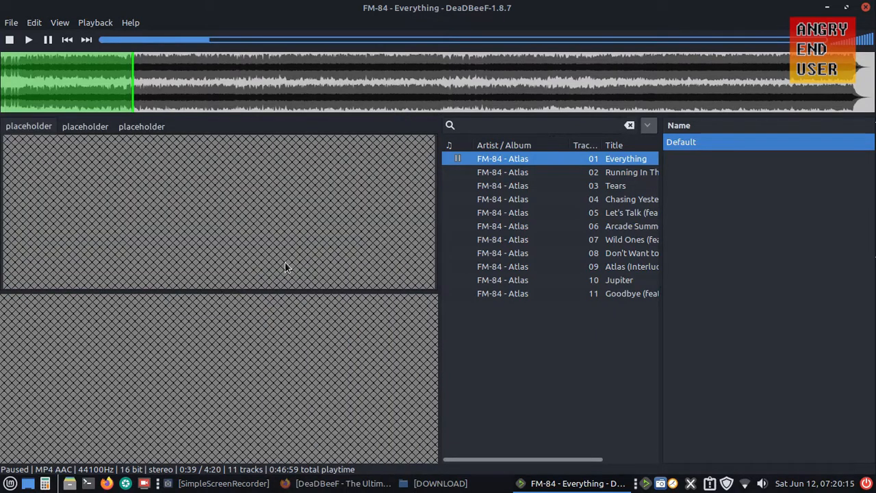
right_click(144, 189)
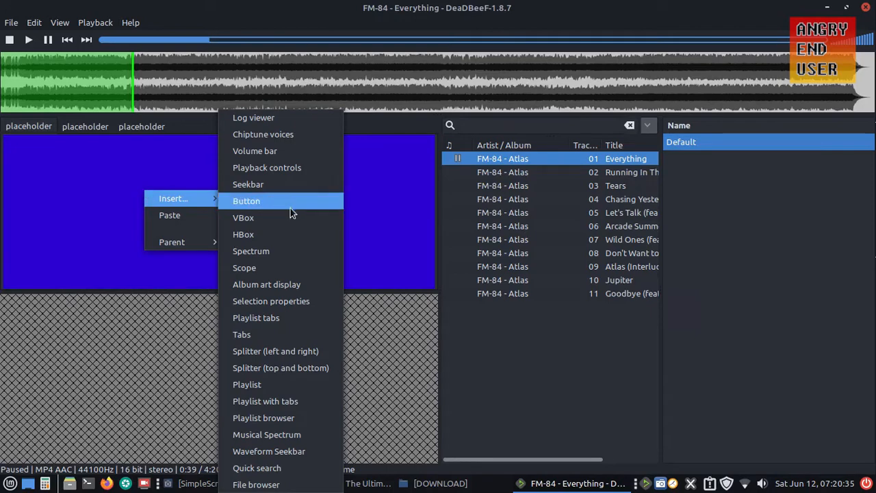
click(289, 284)
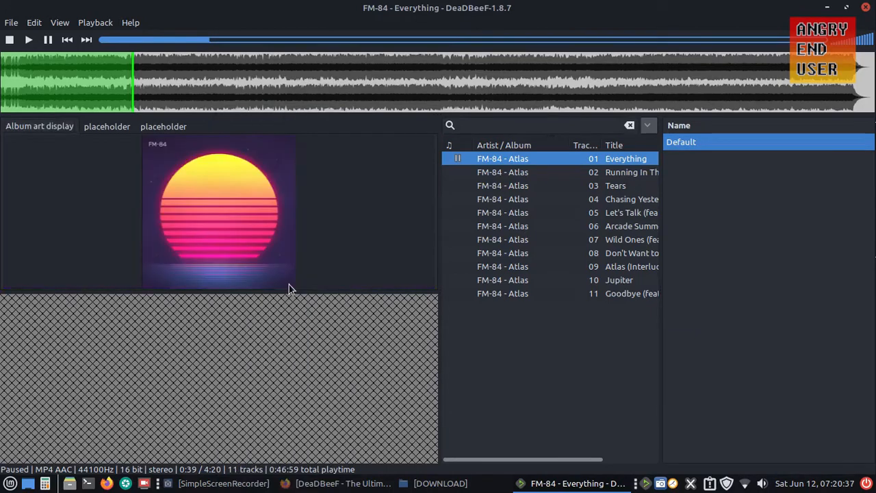
Step: Insert Selection properties into the second placeholder tab and look through its list of track tags
click(103, 127)
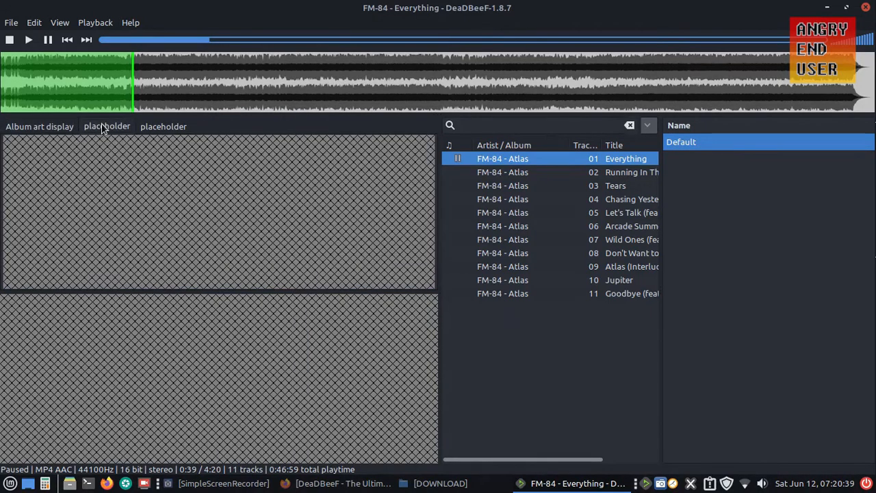
right_click(118, 160)
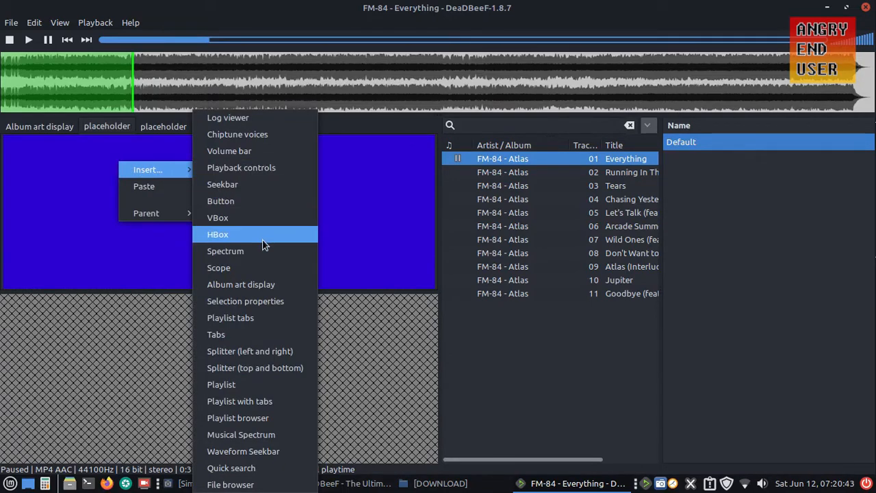
click(262, 301)
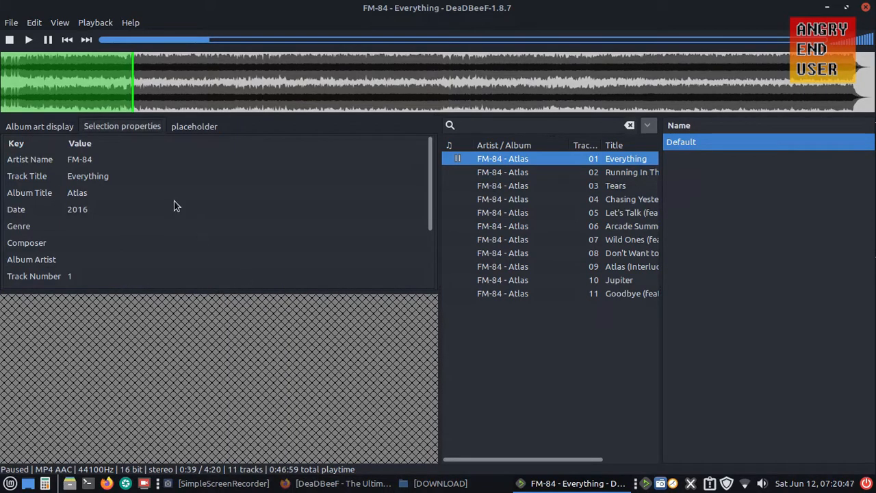
scroll(173, 205, down, 3)
scroll(171, 211, up, 3)
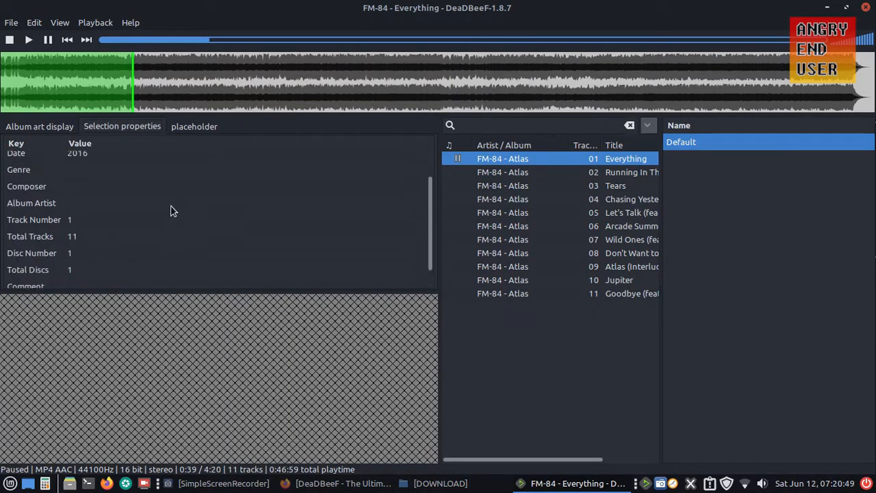
Step: Insert a File browser into the last placeholder tab and return to the Album art display tab
click(184, 128)
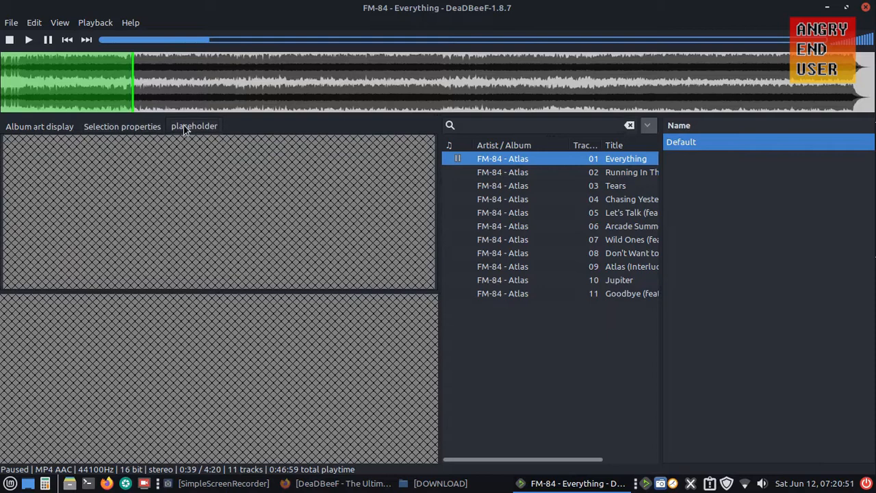
right_click(158, 179)
mouse_move(189, 187)
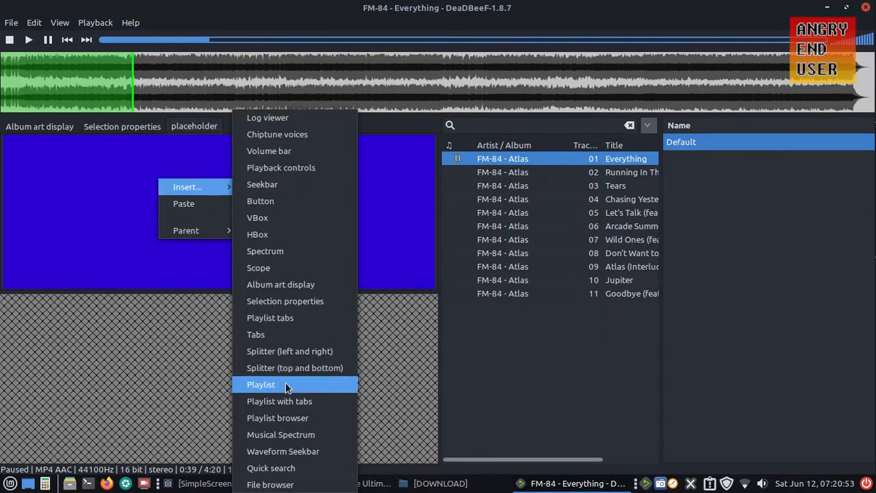
click(291, 484)
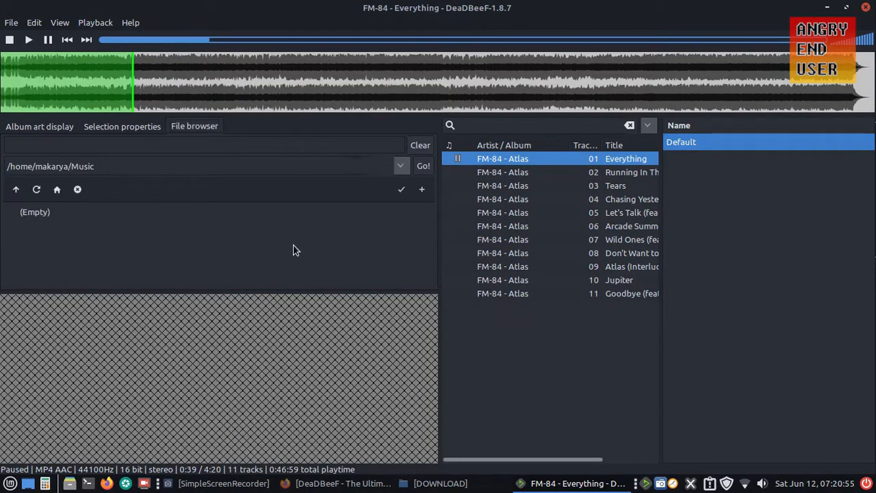
click(57, 128)
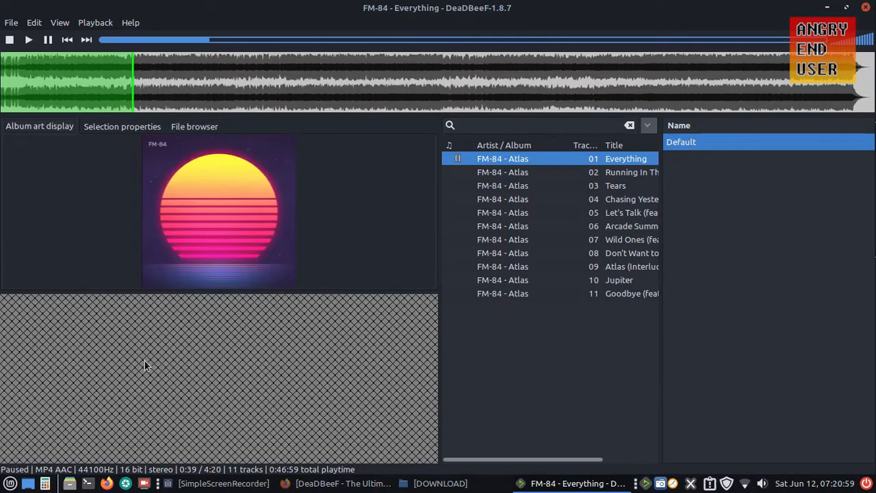
Step: Insert a Musical Spectrum into the empty pane below the album art
right_click(178, 353)
mouse_move(178, 354)
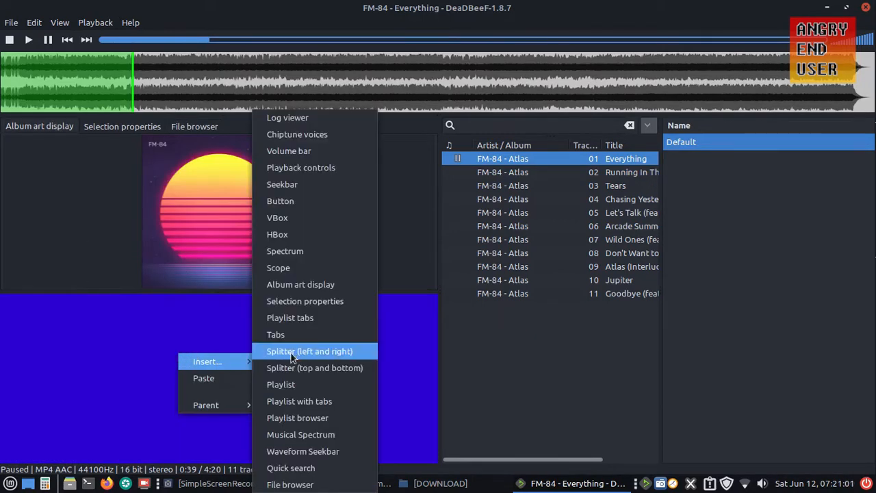
click(301, 436)
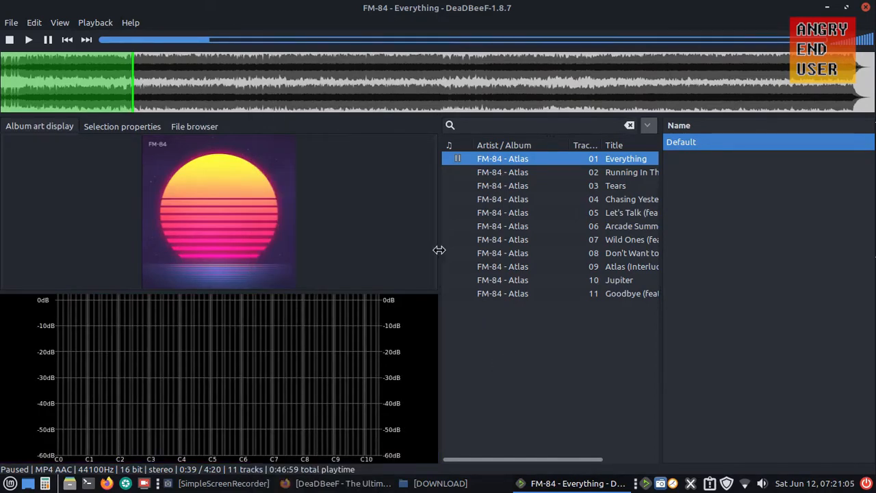
Step: Resize the columns so the playlist in the middle is widest, narrowing the album art column and the playlist browser
drag(439, 249, 260, 256)
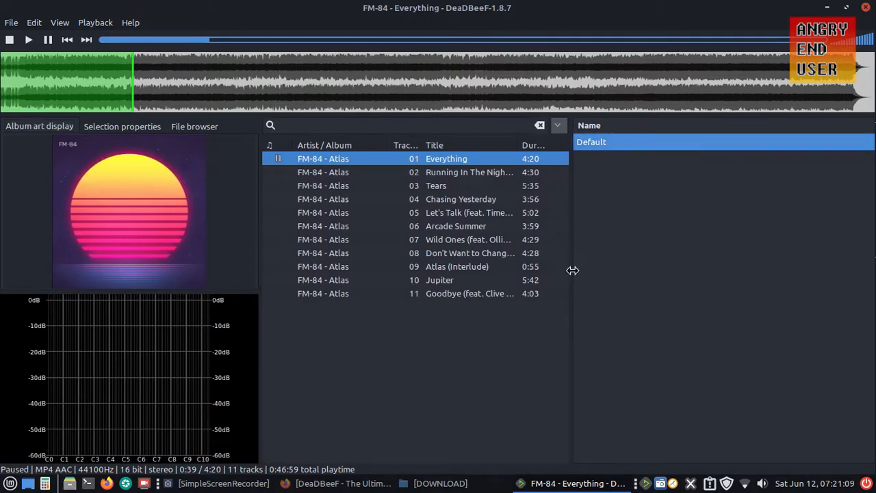
drag(573, 270, 732, 278)
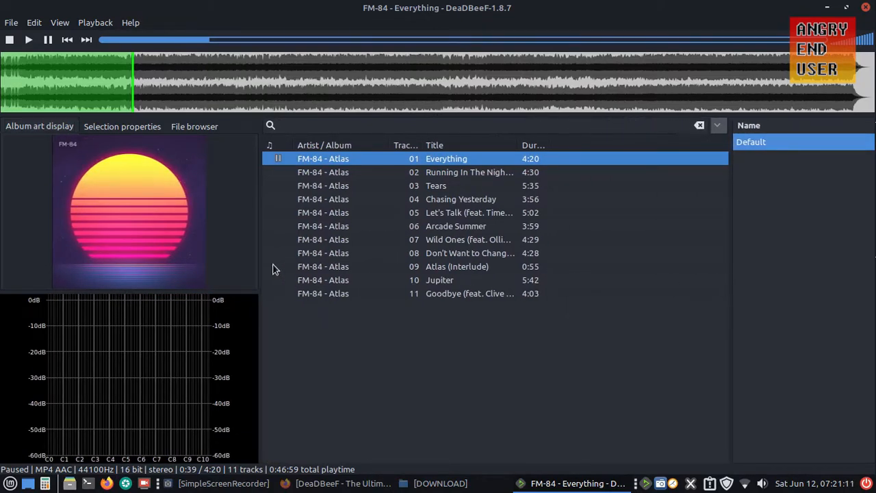
drag(260, 256, 319, 267)
click(327, 269)
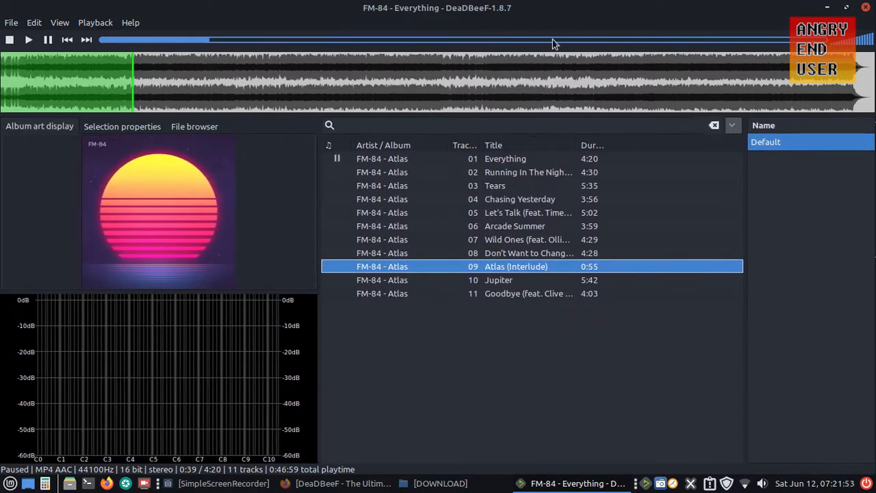
Step: Show the player's File browser tab, switch to the file manager and open the HDD-Music bookmark in a new tab
click(189, 126)
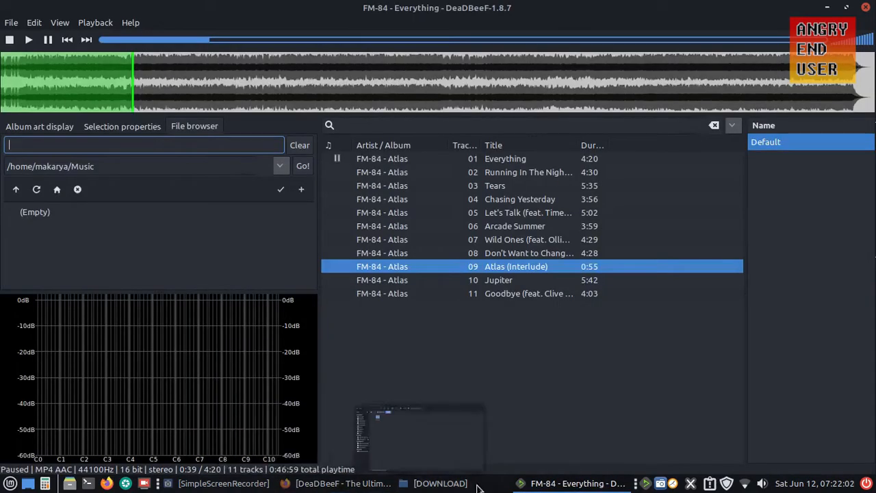
click(439, 483)
right_click(58, 314)
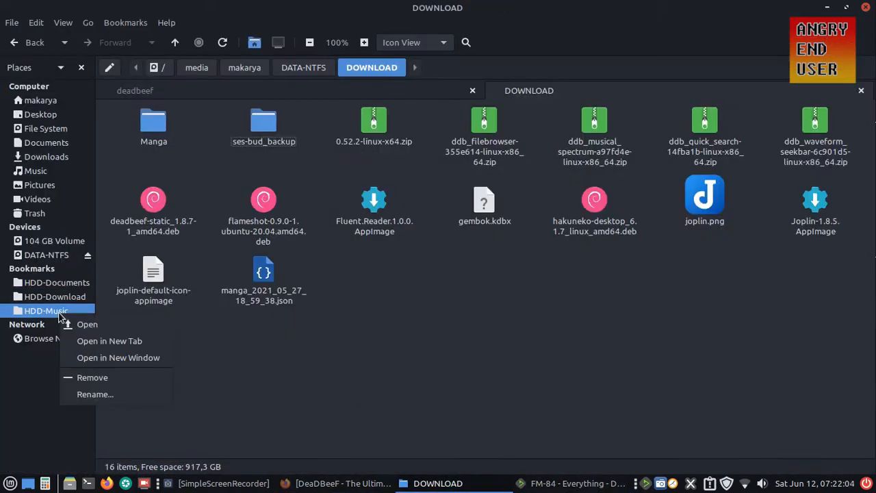
click(89, 348)
click(640, 96)
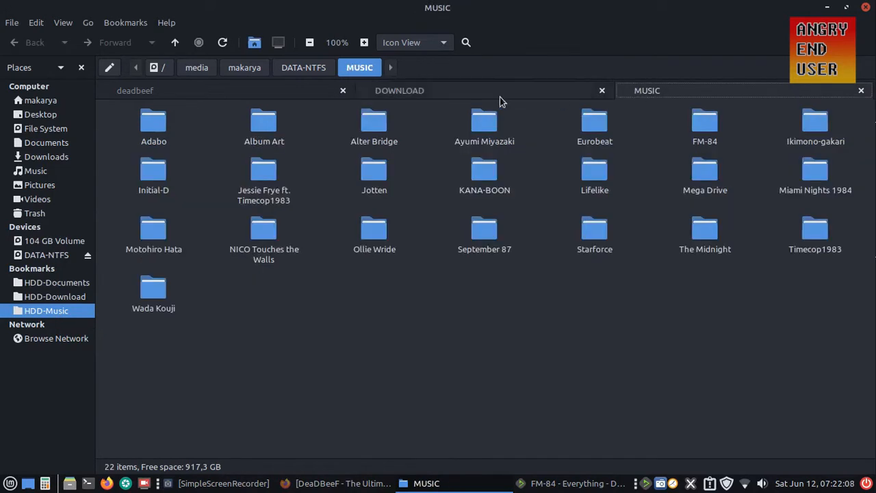
Step: Copy the full path of the MUSIC folder from the file manager's location field and switch back to DeaDBeeF
click(109, 67)
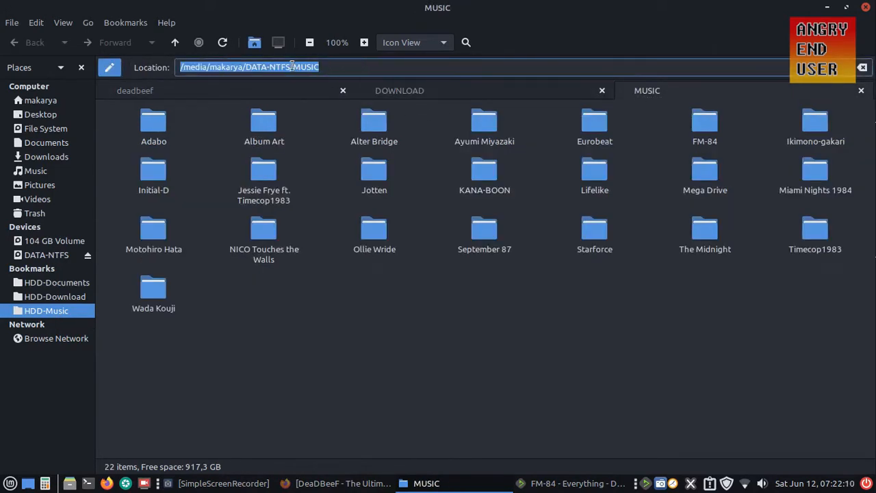
right_click(291, 65)
click(312, 91)
click(582, 483)
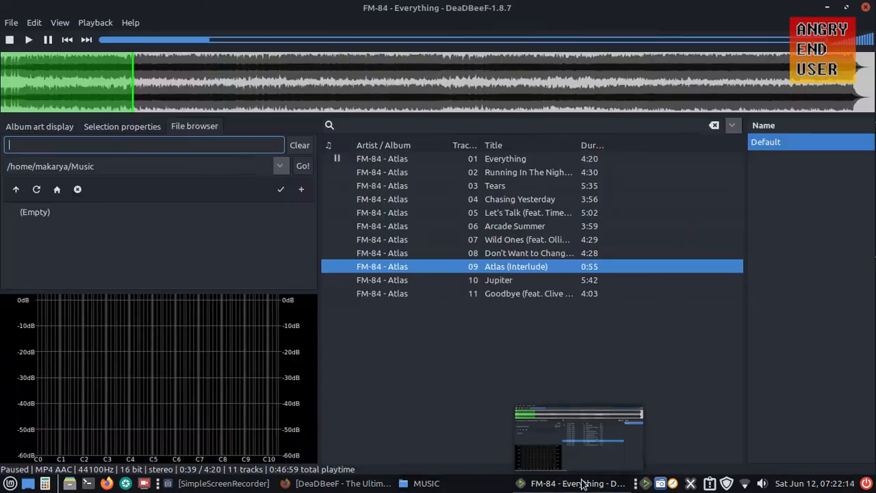
Step: Clear the default folder path from the File browser's address field
double_click(180, 164)
key(BackSpace)
key(BackSpace)
key(BackSpace)
key(BackSpace)
key(BackSpace)
key(BackSpace)
key(BackSpace)
key(BackSpace)
key(BackSpace)
key(BackSpace)
key(BackSpace)
key(BackSpace)
key(BackSpace)
key(BackSpace)
key(BackSpace)
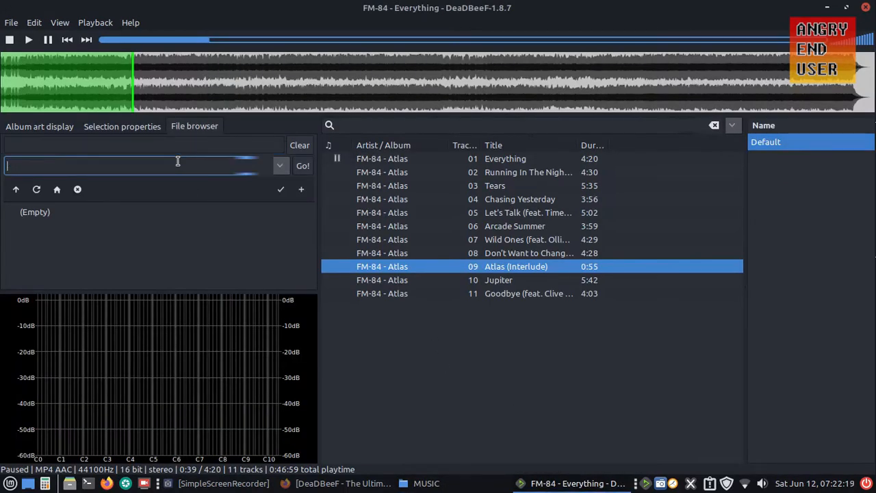
right_click(177, 164)
key(Escape)
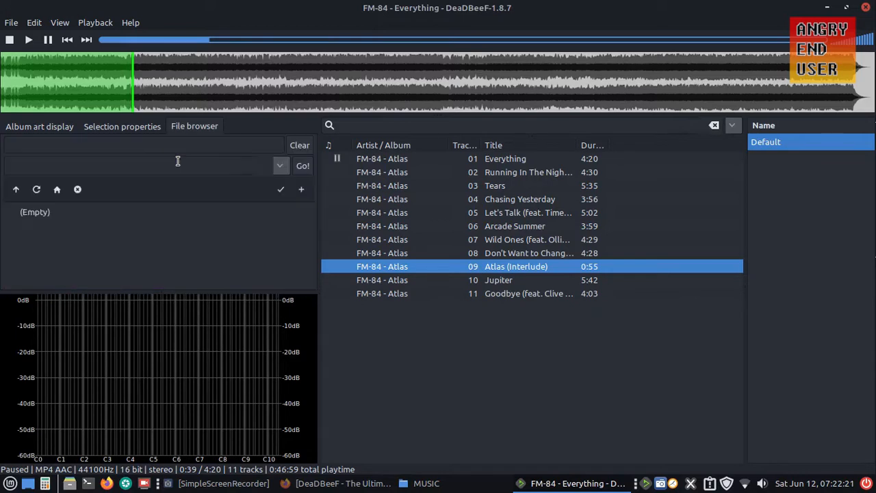
Step: Turn off Design mode, then paste the copied MUSIC folder path into the File browser's address field and load it
click(61, 22)
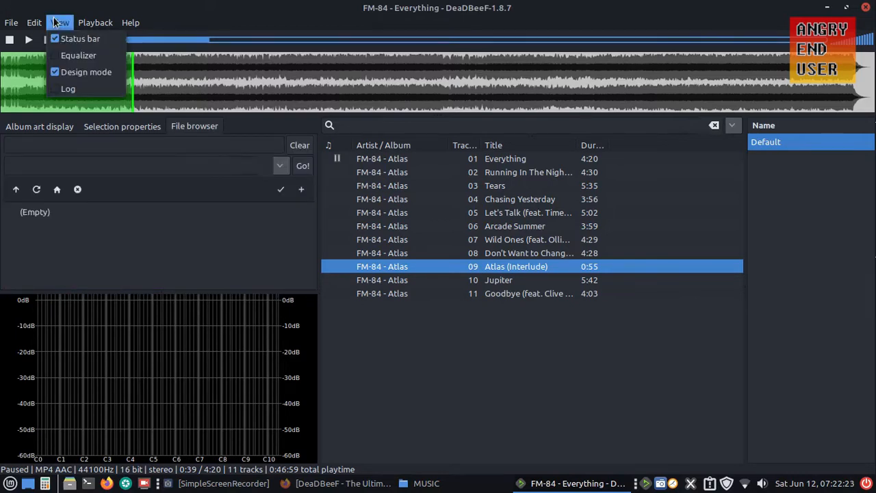
click(65, 72)
click(79, 166)
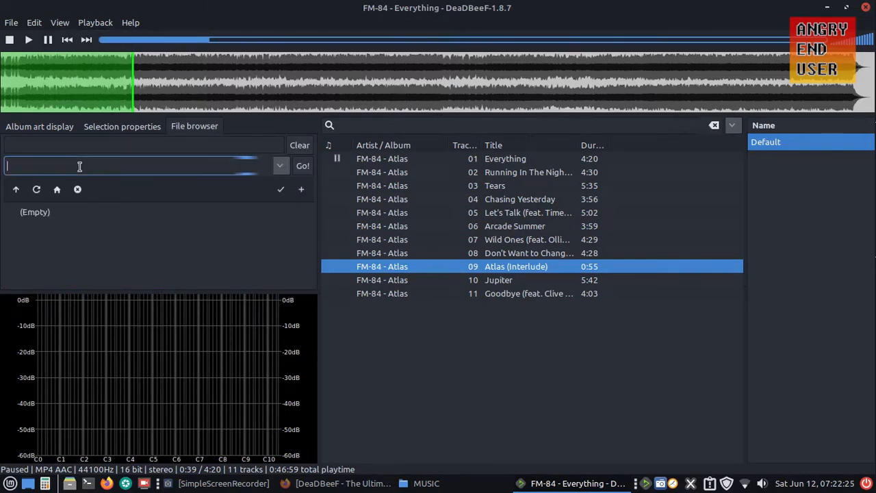
right_click(77, 169)
click(103, 208)
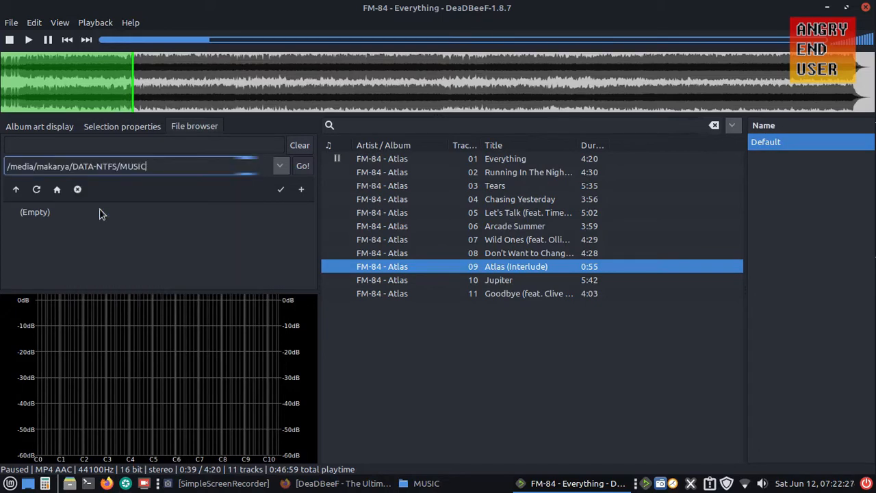
click(302, 167)
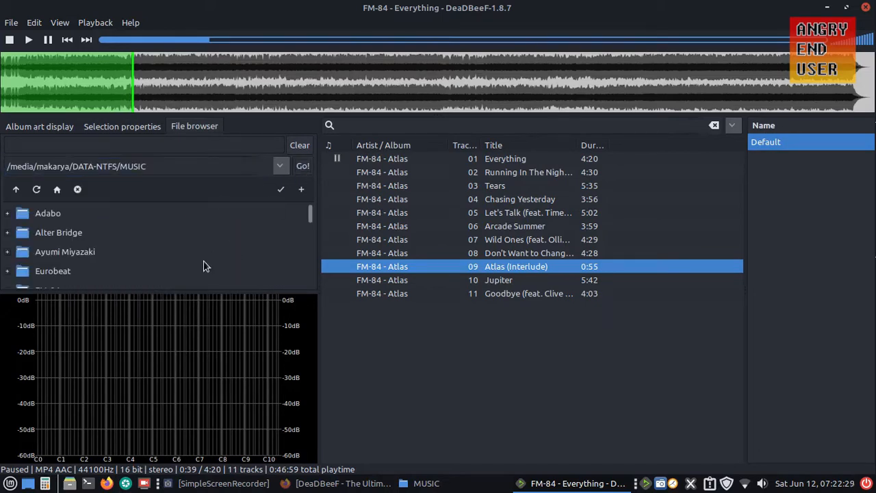
Step: Add the Mega Drive folder from the File browser to the current playlist
scroll(197, 257, down, 4)
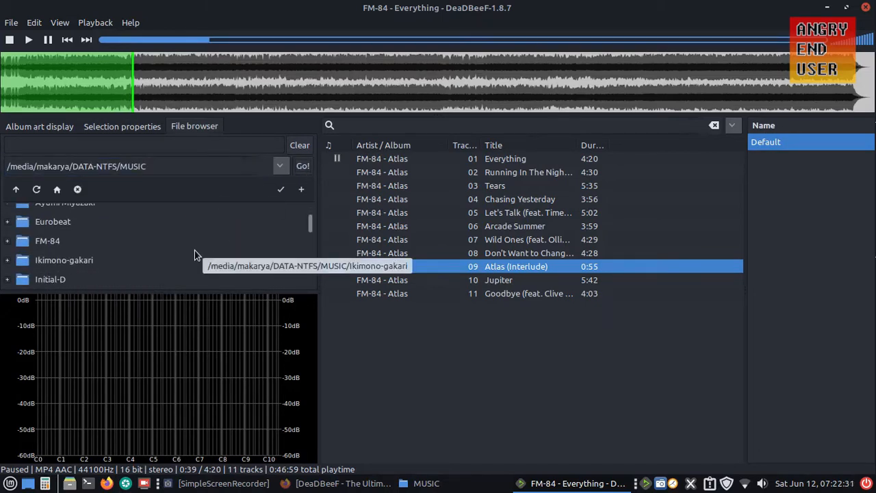
scroll(195, 255, down, 3)
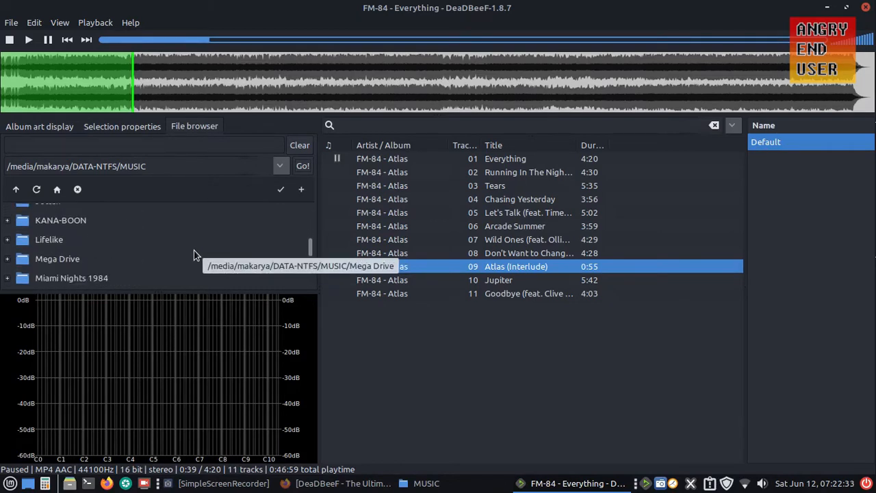
click(63, 260)
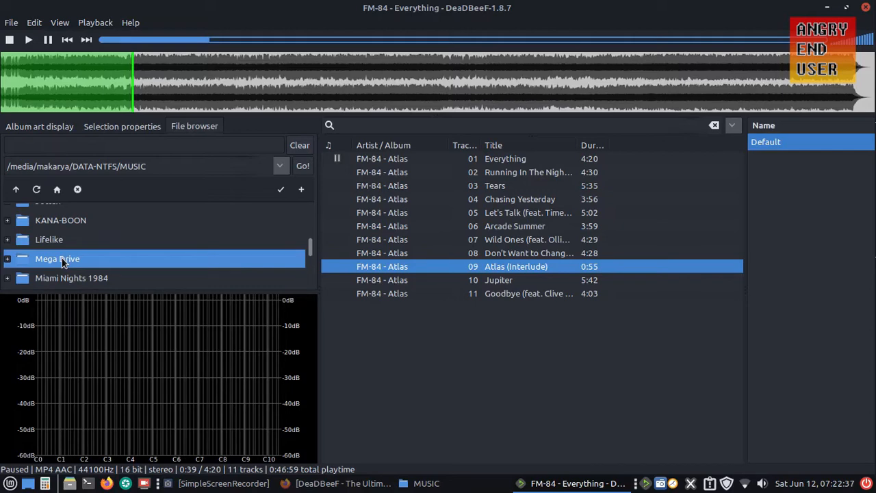
right_click(62, 260)
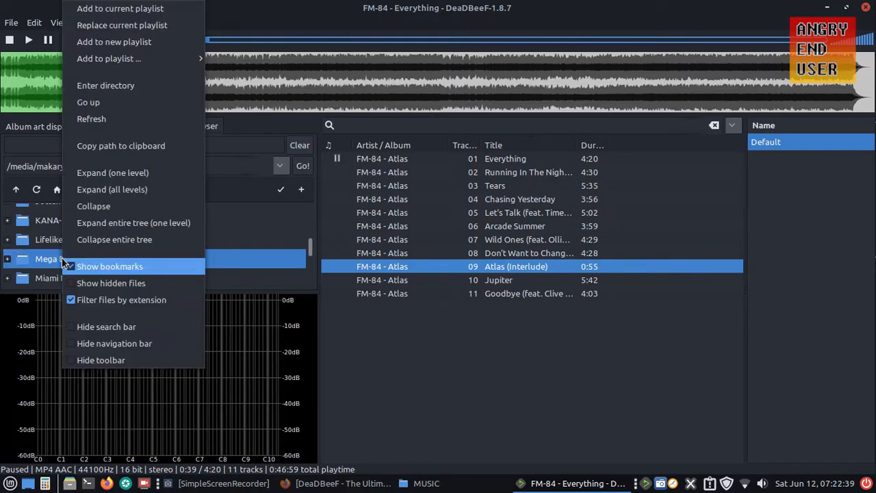
click(178, 14)
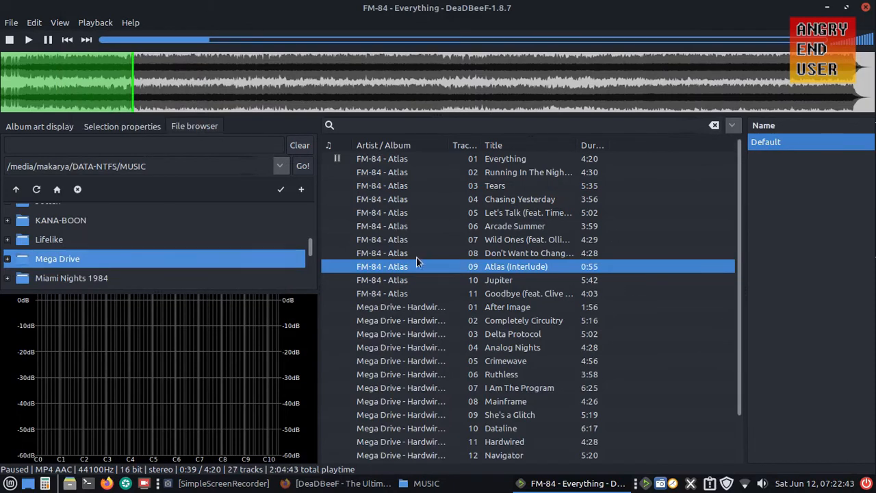
Step: Add the Miami Nights 1984 folder from the File browser to the current playlist
scroll(404, 261, down, 2)
scroll(58, 264, down, 1)
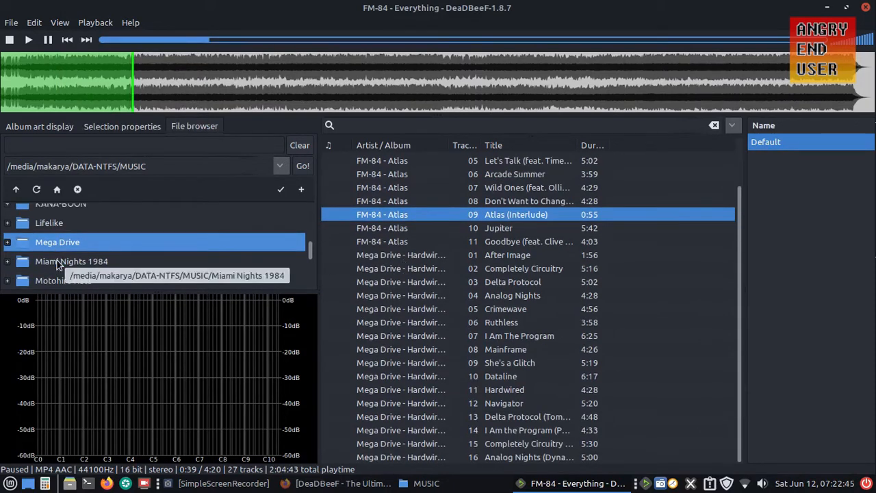
click(46, 262)
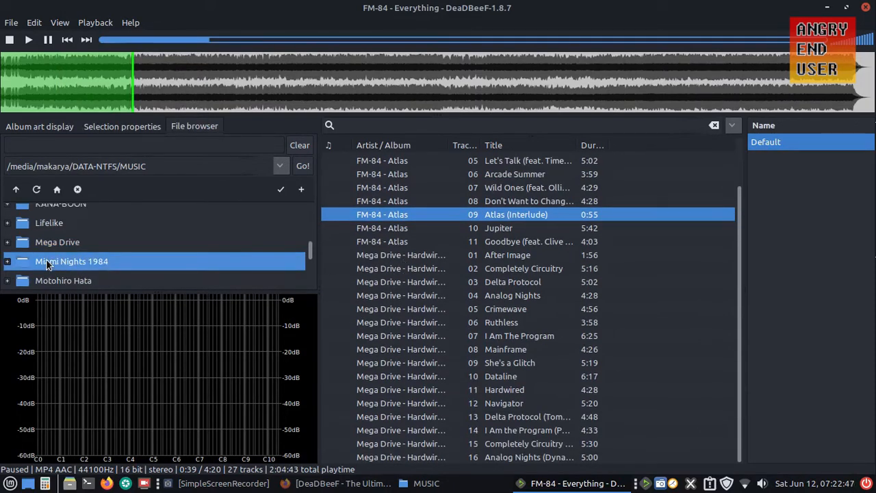
right_click(46, 262)
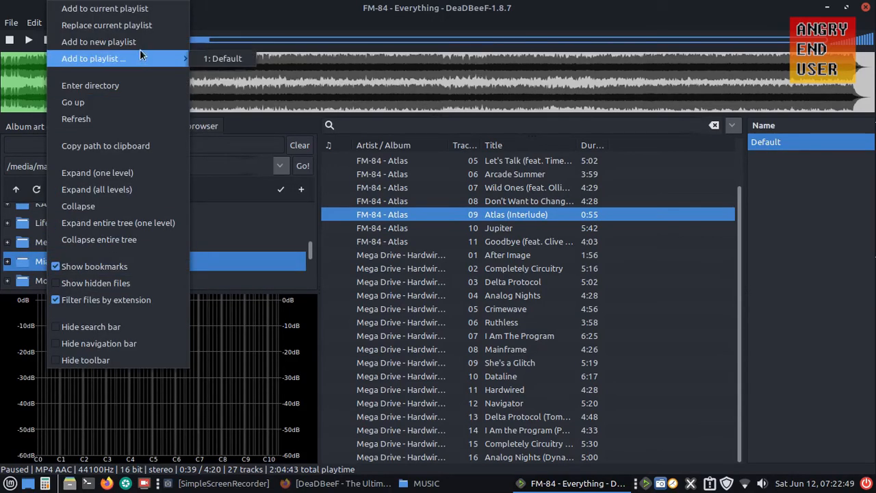
click(146, 9)
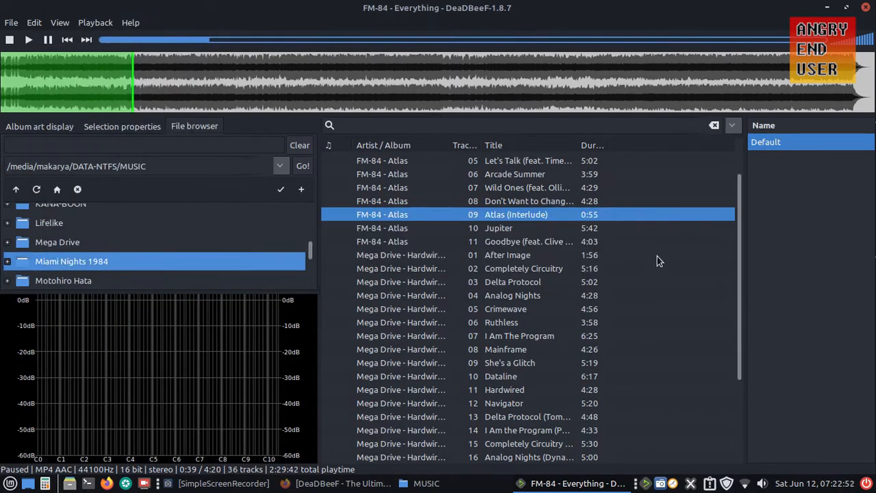
Step: Test playback of Atlas (Interlude) by seeking to near the middle of its waveform, and stop it
click(29, 41)
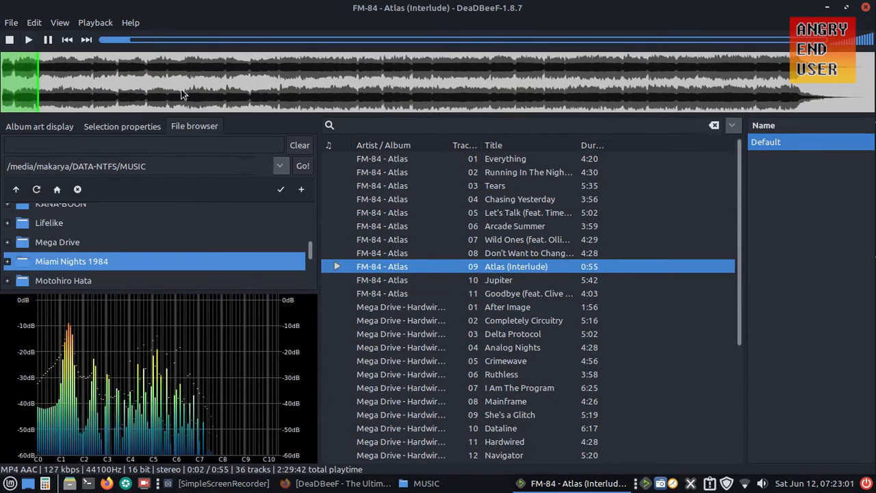
click(224, 77)
click(379, 85)
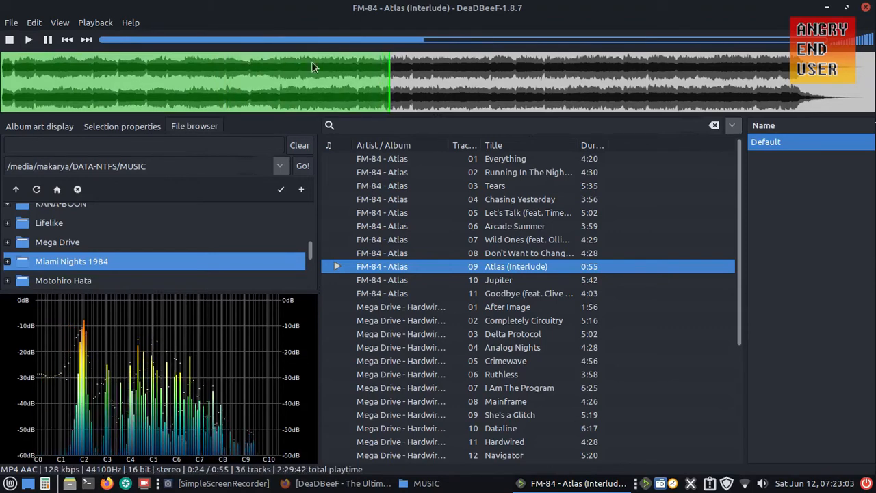
click(11, 40)
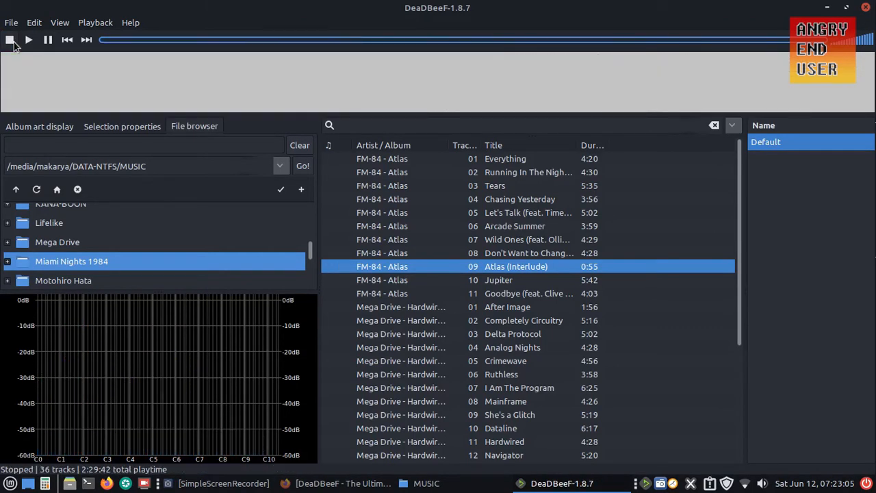
Step: Group the playlist tracks by Artist/Date/Album and look over the resulting album groups
right_click(633, 146)
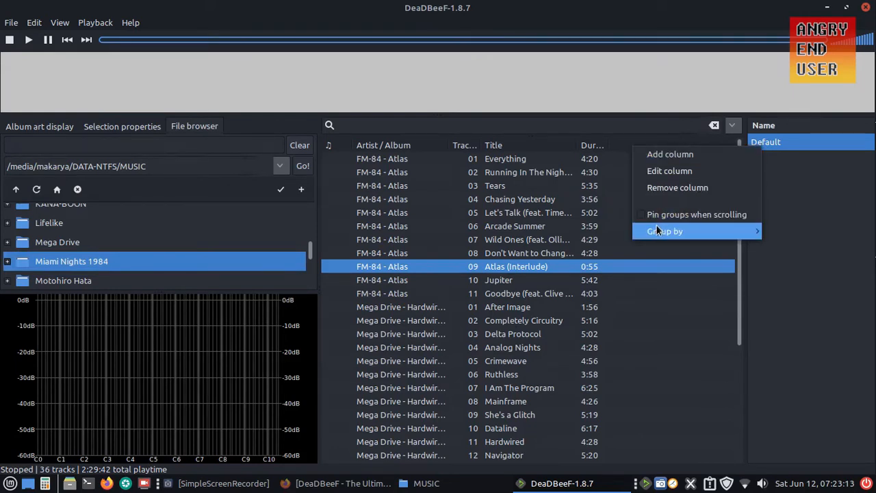
mouse_move(657, 228)
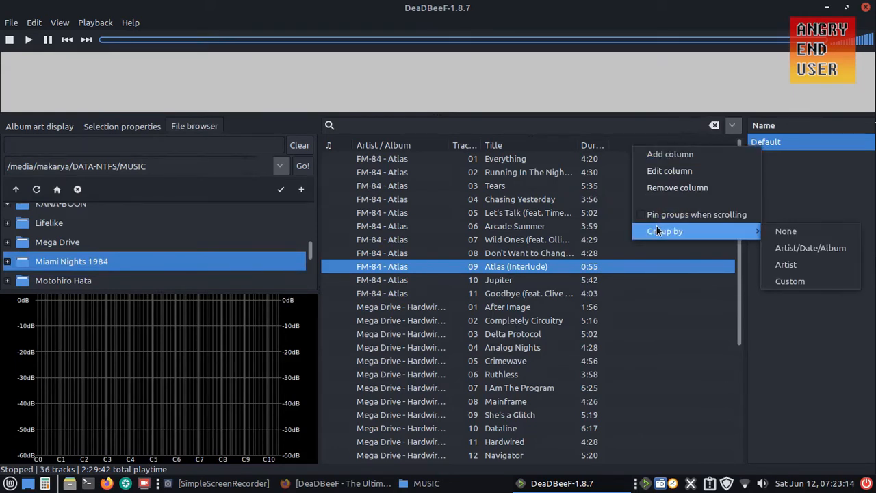
click(826, 250)
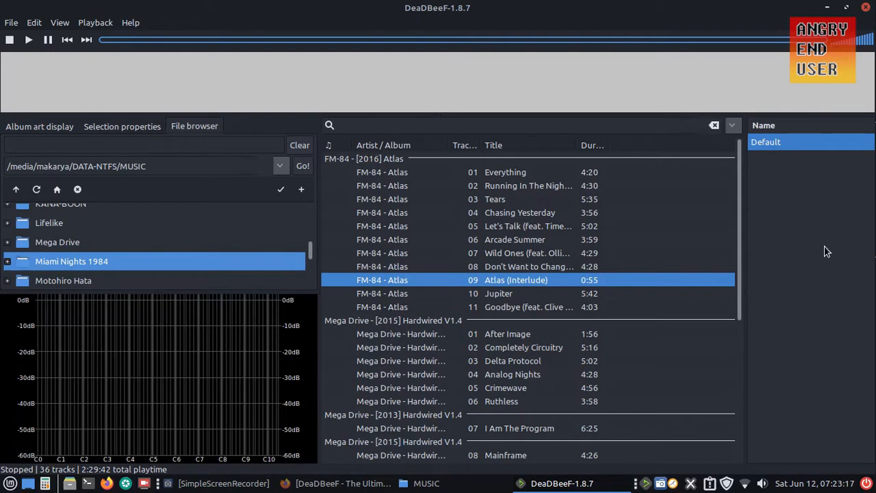
right_click(330, 150)
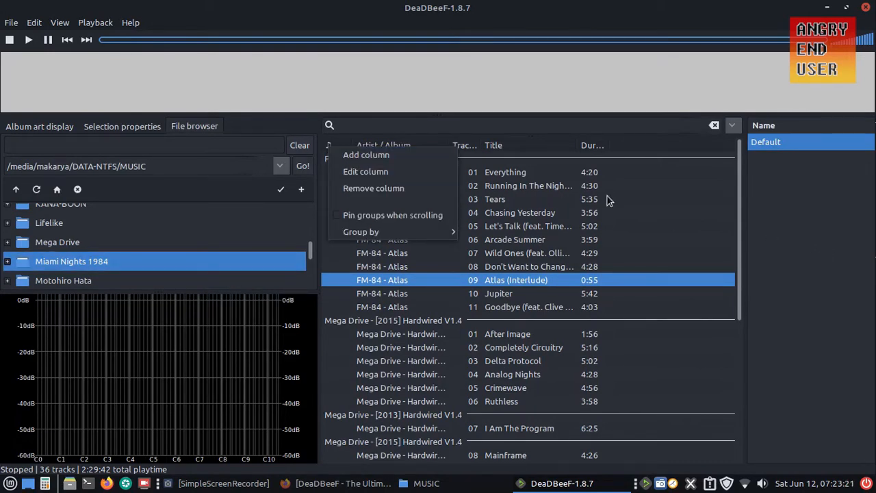
click(463, 221)
scroll(464, 221, down, 6)
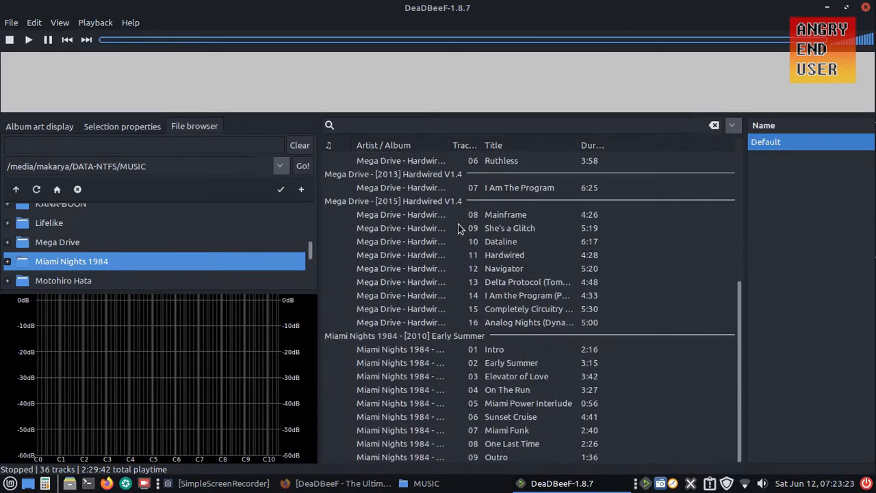
scroll(431, 274, up, 6)
click(435, 280)
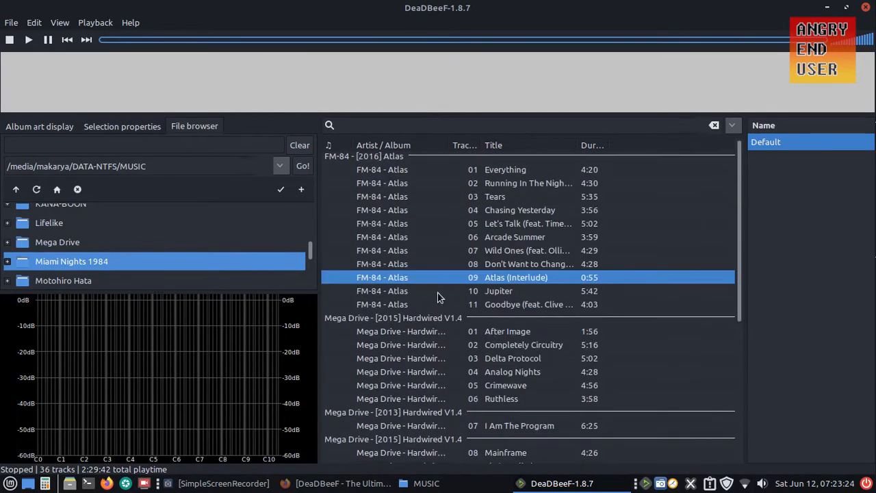
Step: Add an Album Art column before the playing-status column and check the covers throughout the playlist
right_click(335, 143)
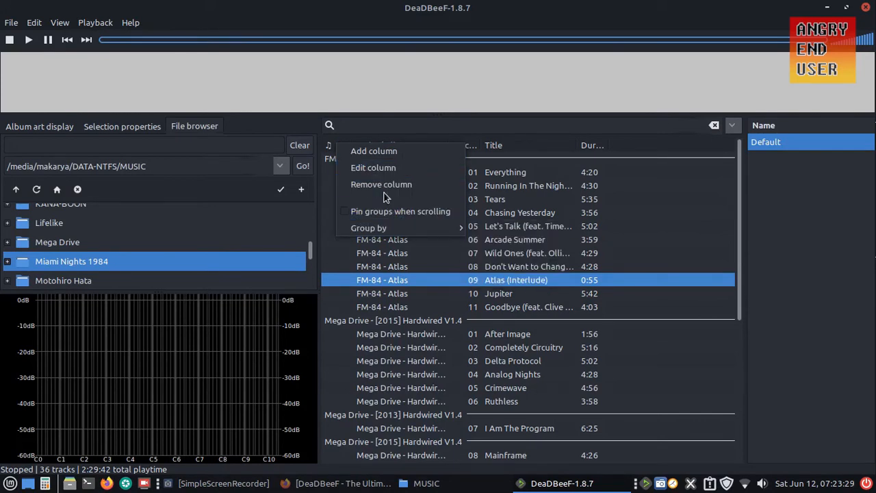
click(391, 150)
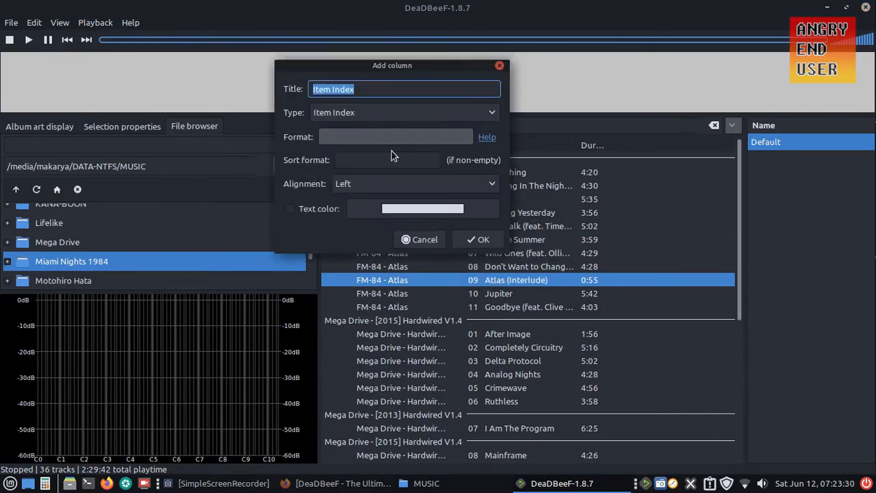
click(393, 114)
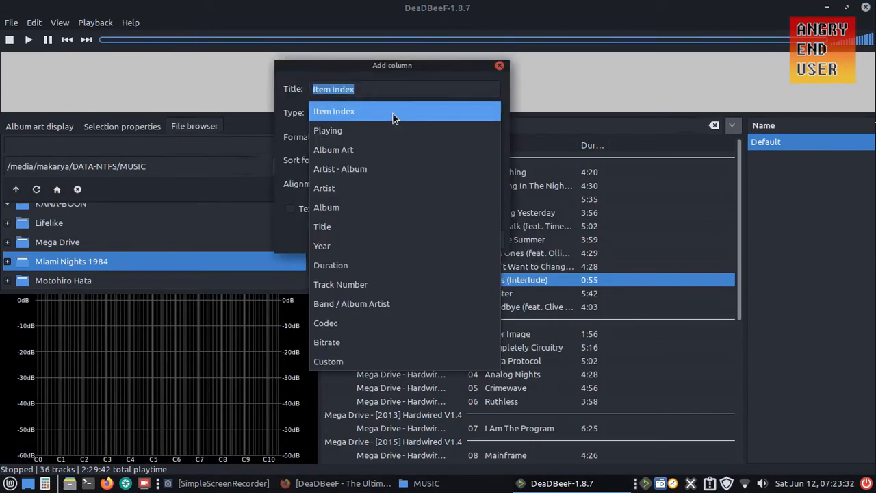
click(379, 151)
click(469, 236)
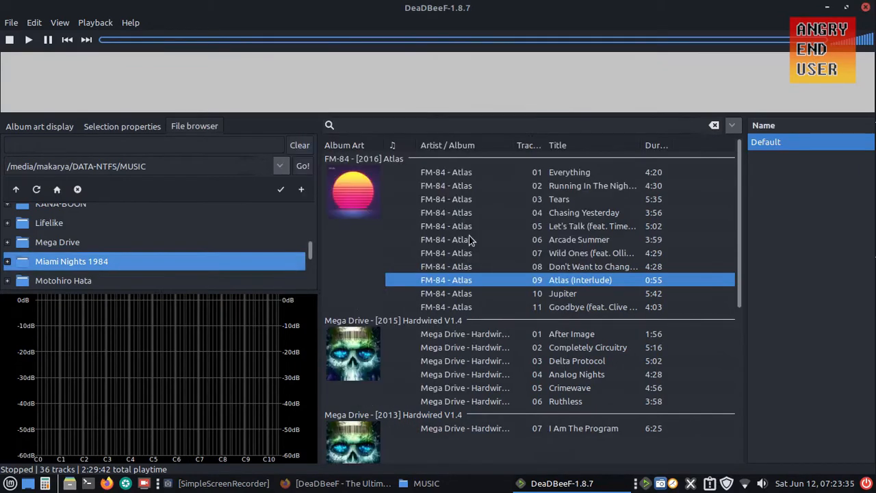
scroll(418, 204, down, 4)
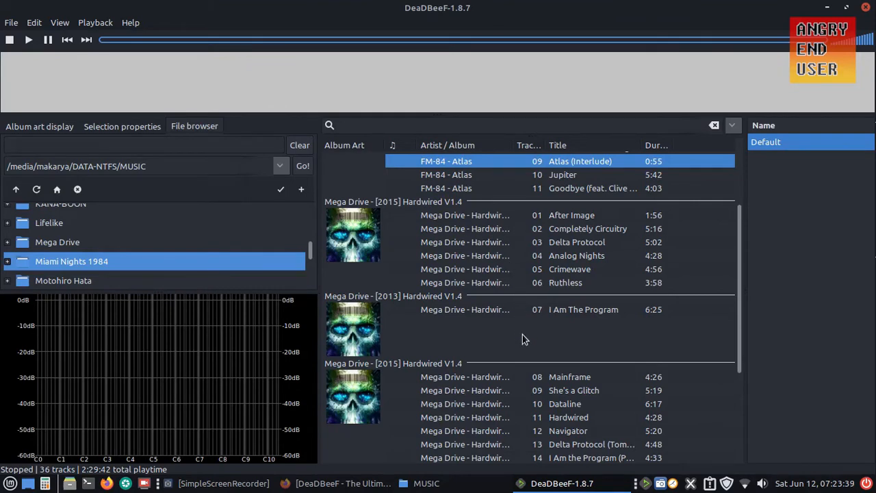
scroll(523, 338, down, 3)
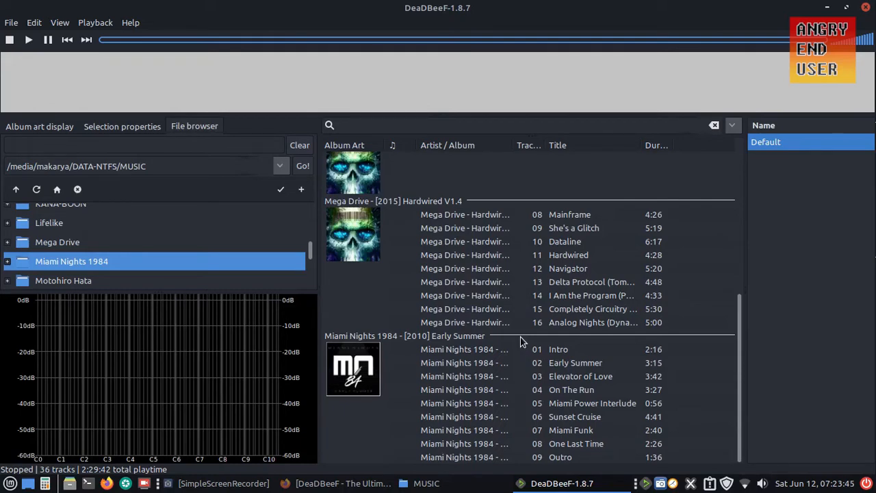
scroll(498, 308, up, 9)
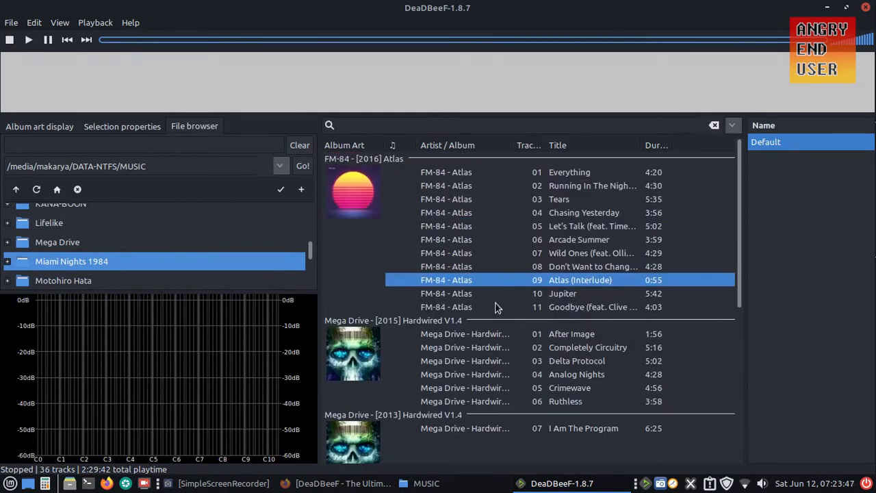
Step: Narrow the File browser pane slightly and widen the playlist's Album Art column so the covers show larger
drag(315, 178, 305, 179)
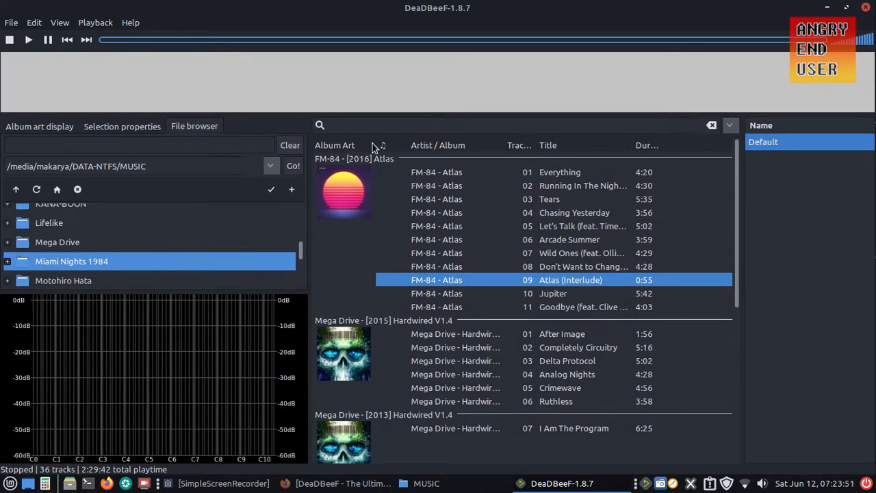
drag(375, 145, 384, 146)
Step: Add a Year column after the Duration column, check it throughout the playlist, and slightly narrow the Album Art column
right_click(688, 149)
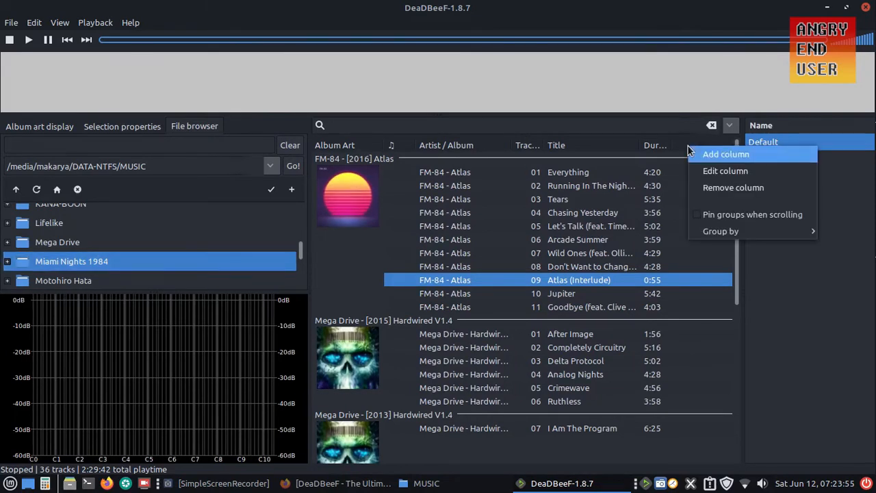
click(694, 154)
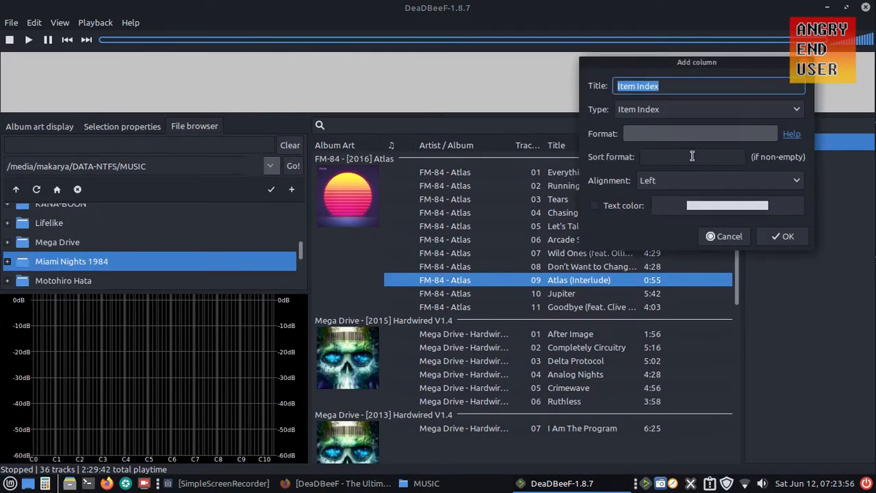
click(696, 109)
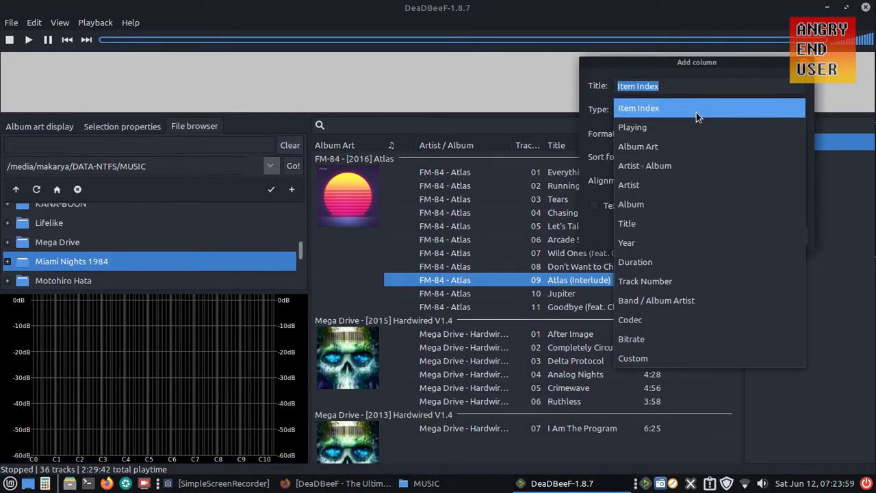
click(675, 243)
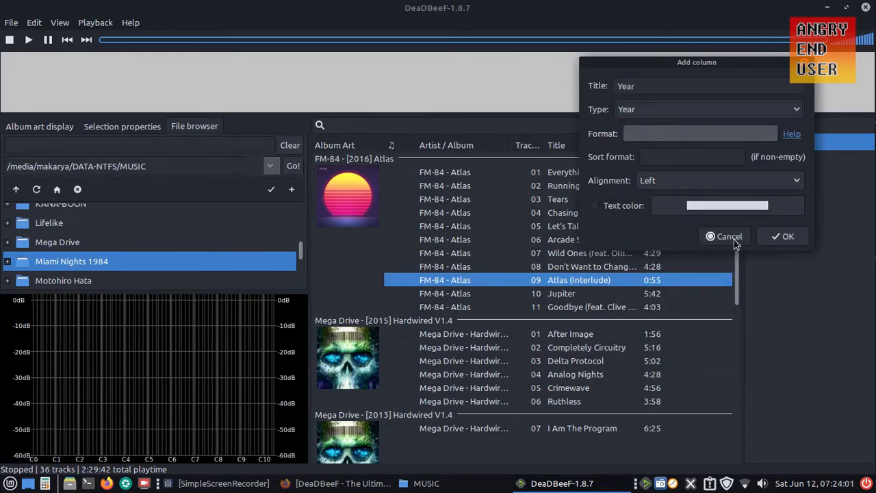
click(769, 236)
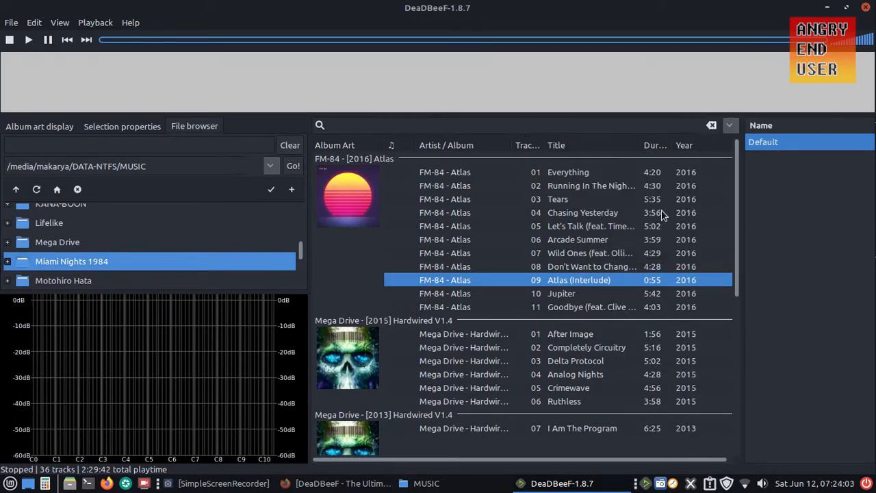
scroll(661, 215, down, 6)
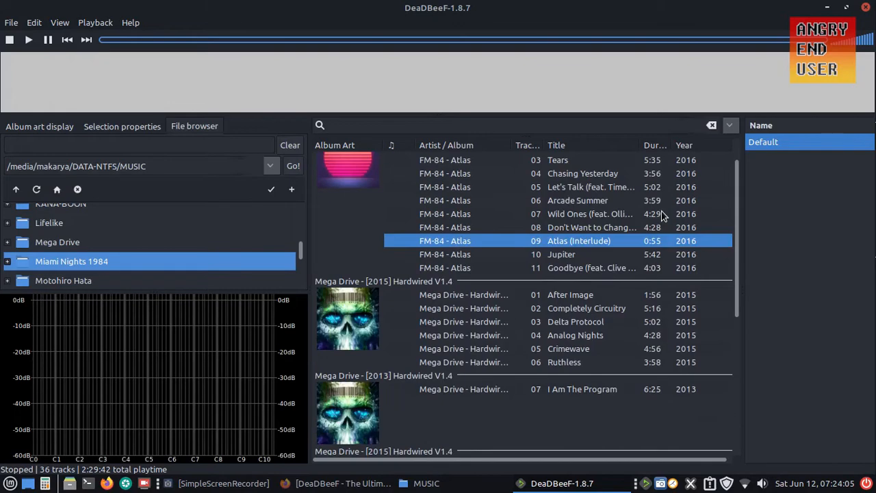
scroll(656, 232, down, 1)
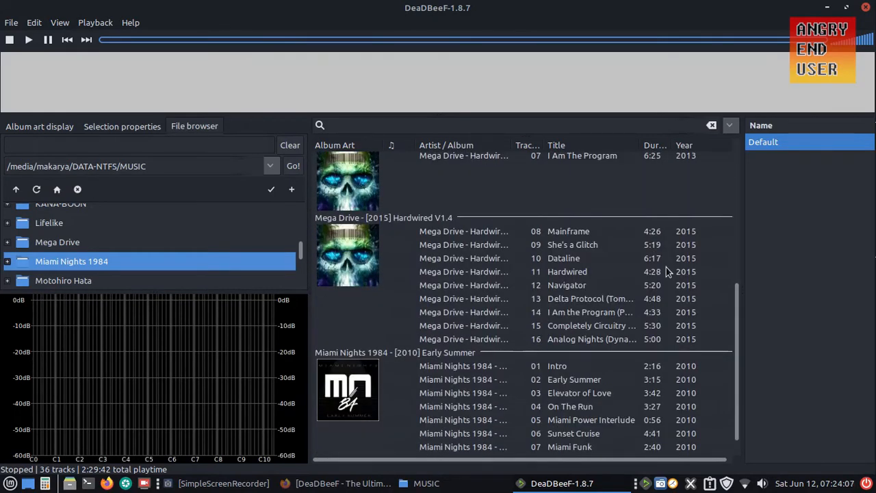
scroll(666, 267, up, 7)
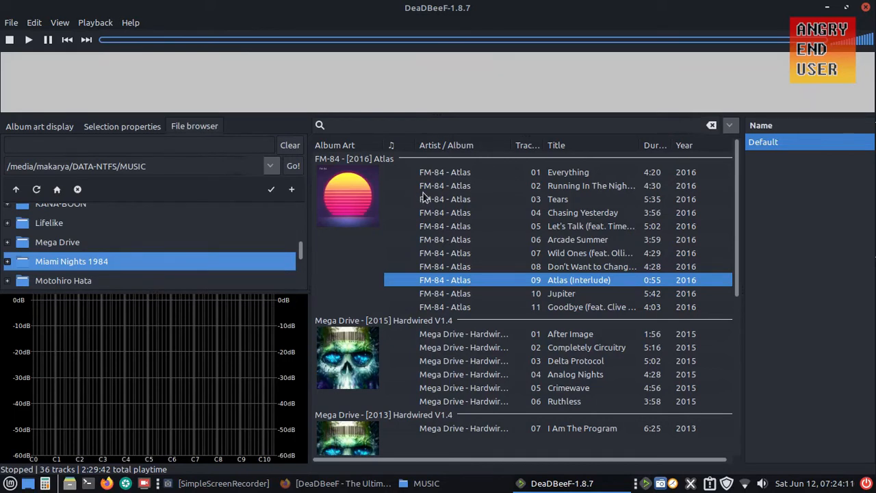
drag(383, 145, 371, 145)
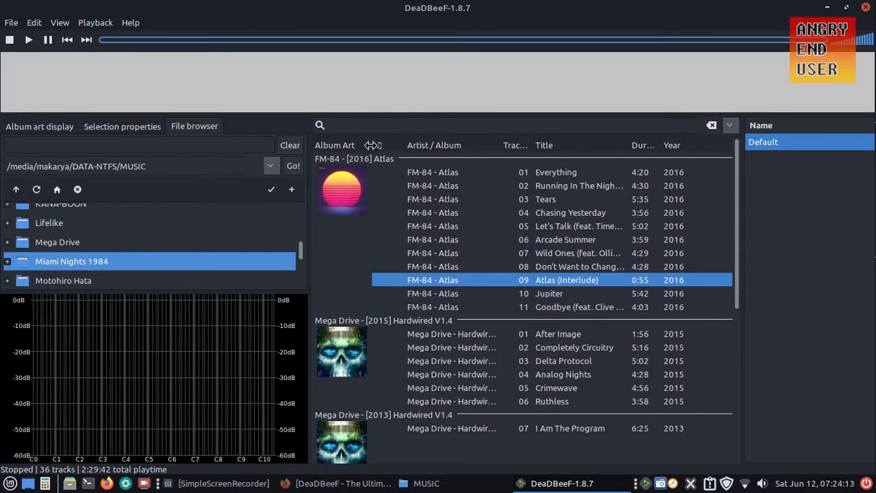
key(Home)
Step: Create a new playlist and rename it Eurobeat
right_click(791, 189)
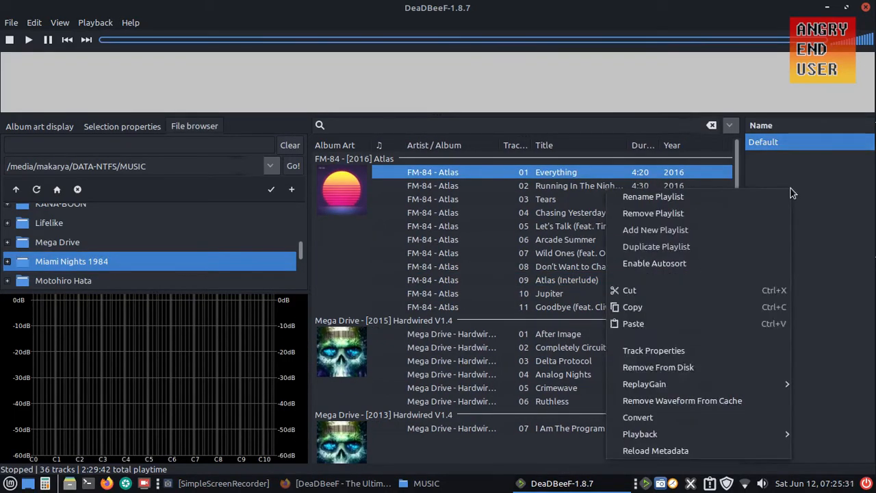
click(719, 234)
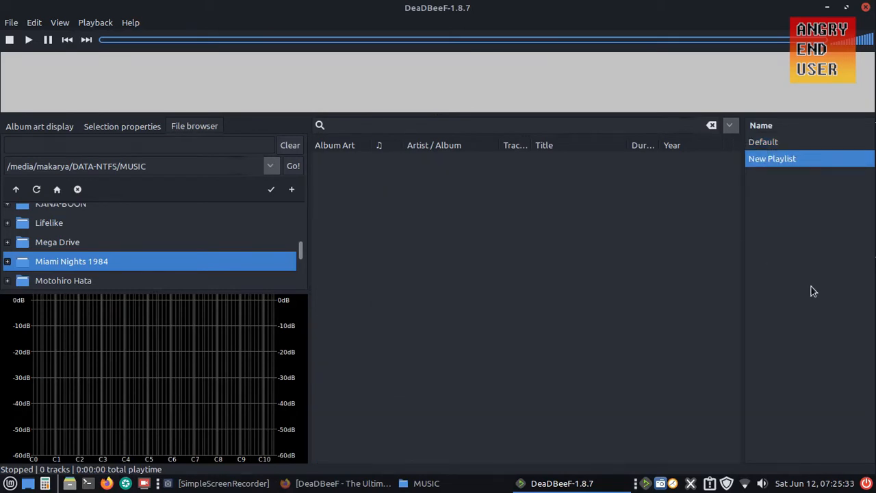
right_click(813, 160)
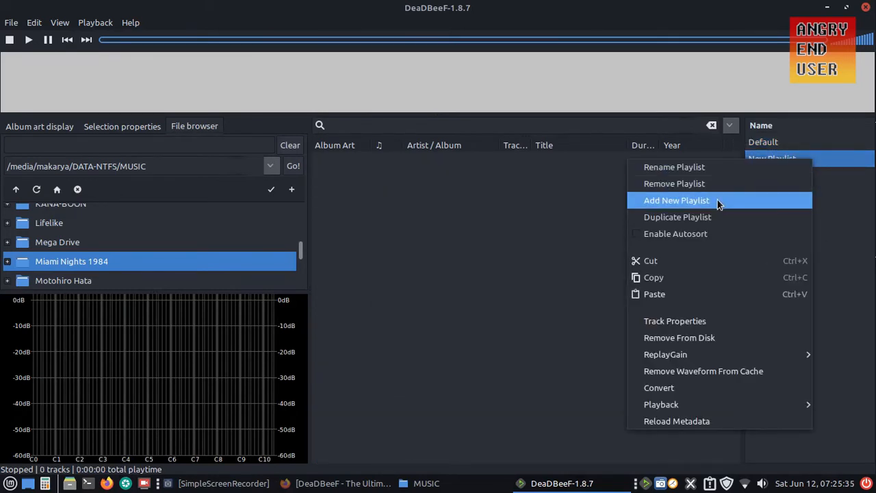
click(723, 167)
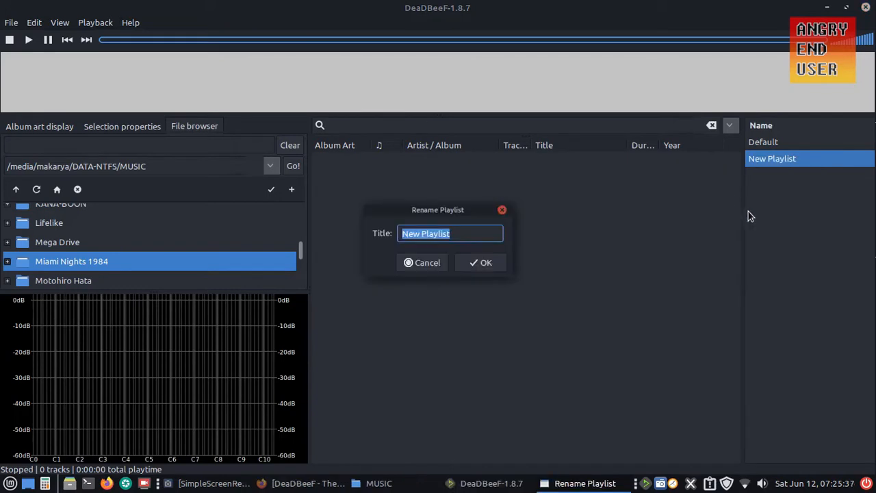
text(Eur)
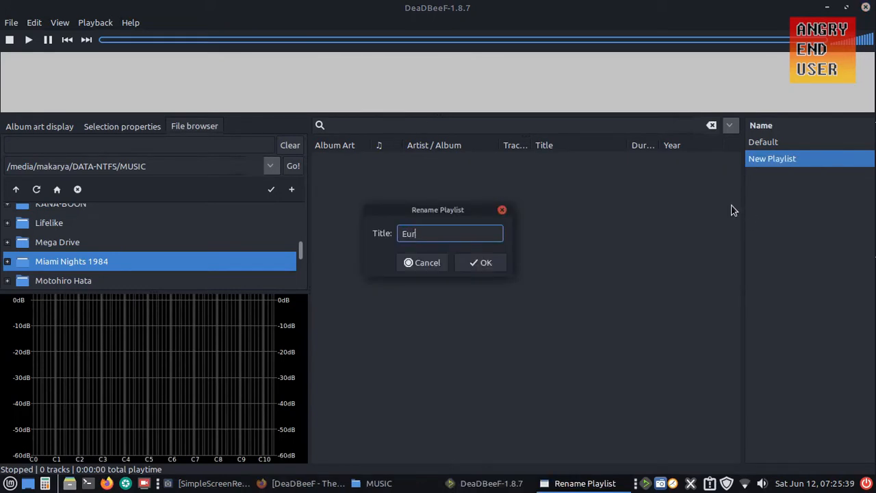
text(obeat)
key(Return)
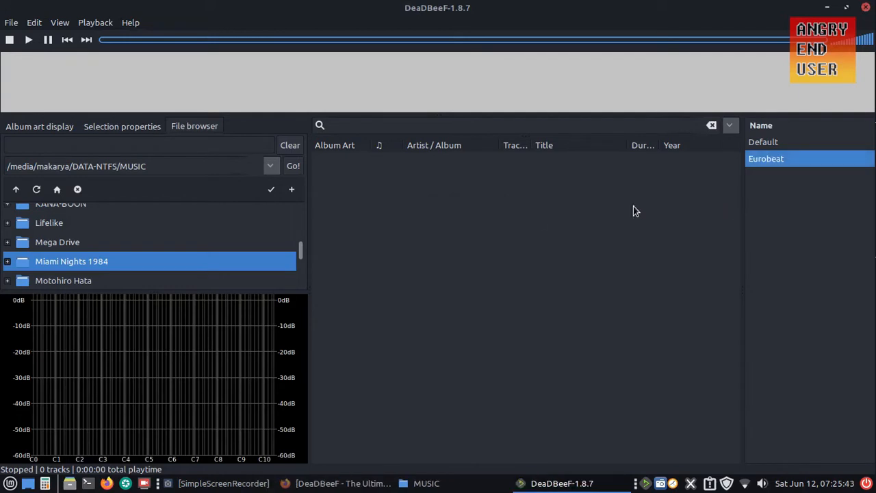
Step: Add the Initial-D folder from the File browser to the Eurobeat playlist and look over its album groups
scroll(62, 264, up, 1)
scroll(62, 266, up, 7)
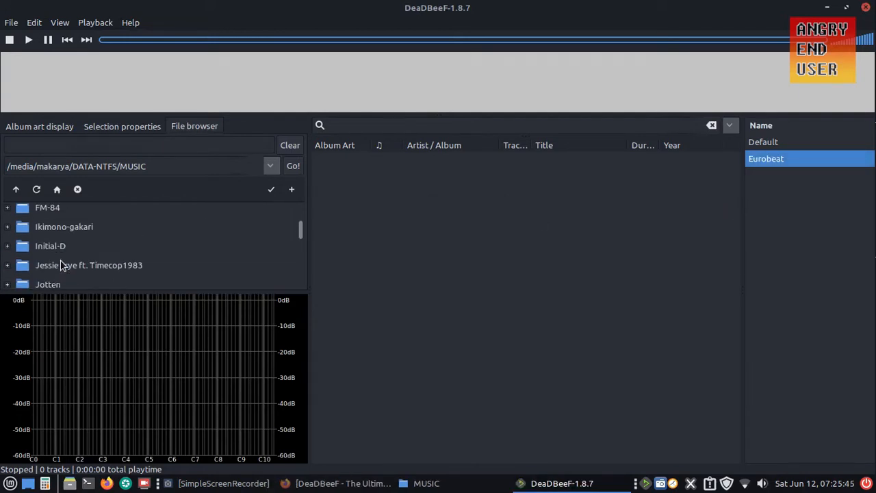
scroll(58, 266, down, 2)
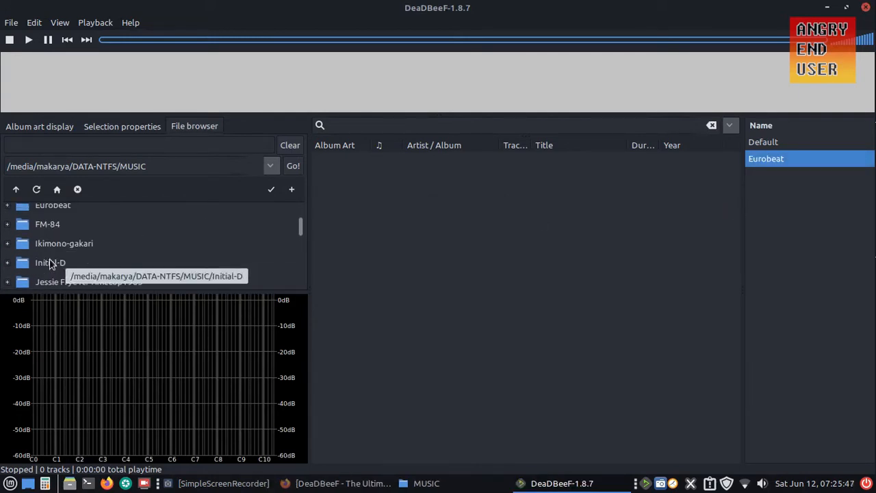
click(48, 260)
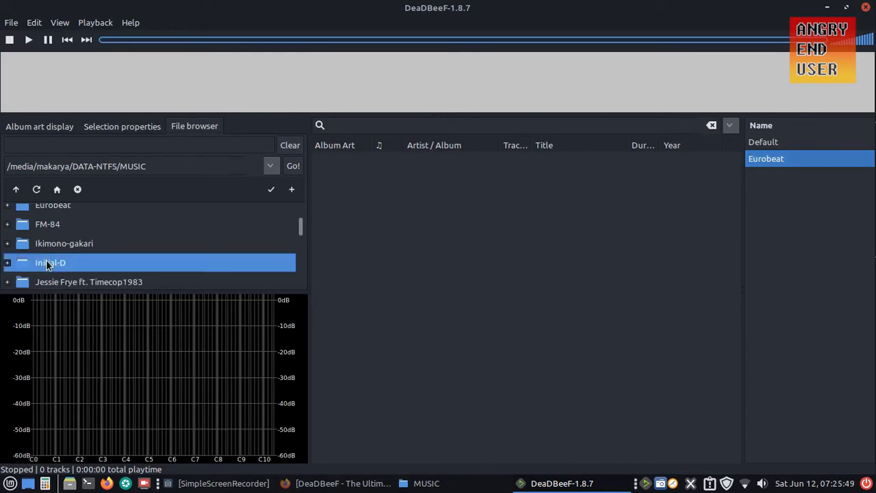
right_click(50, 261)
mouse_move(157, 59)
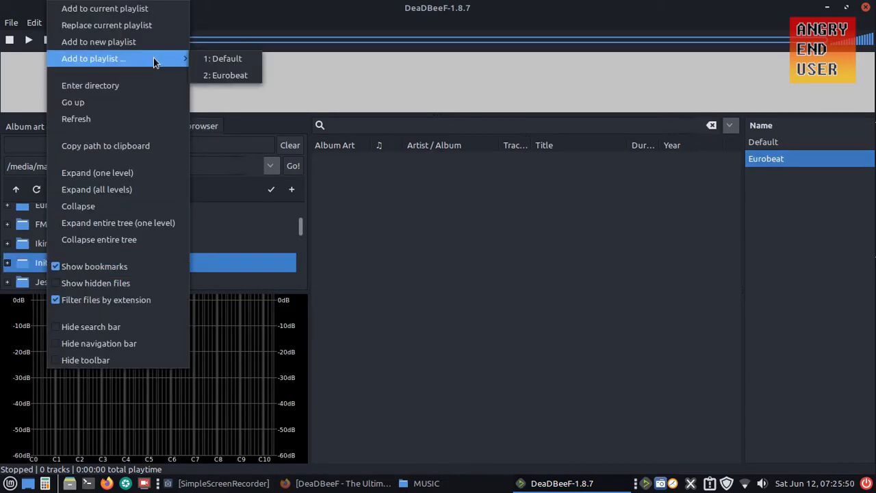
click(232, 70)
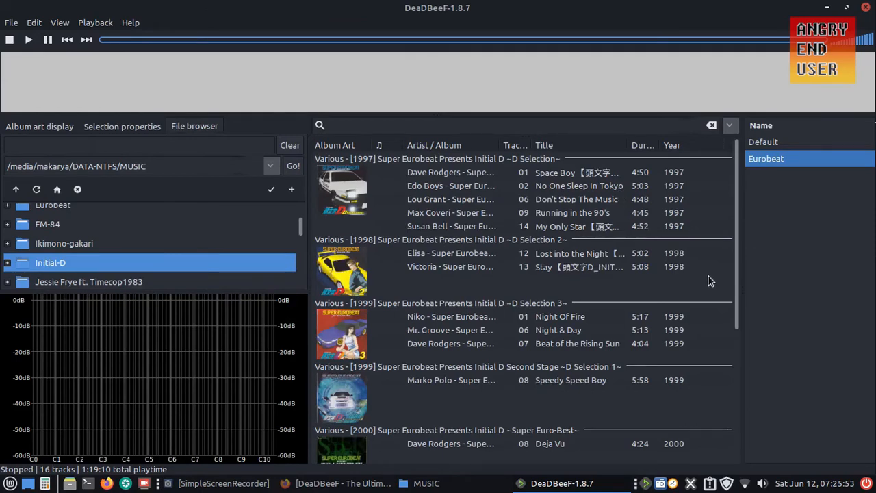
scroll(597, 303, down, 5)
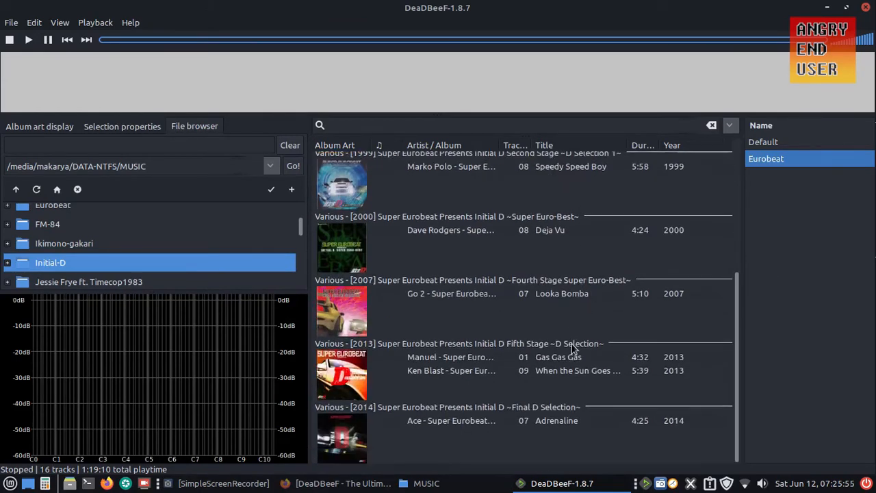
scroll(472, 406, up, 5)
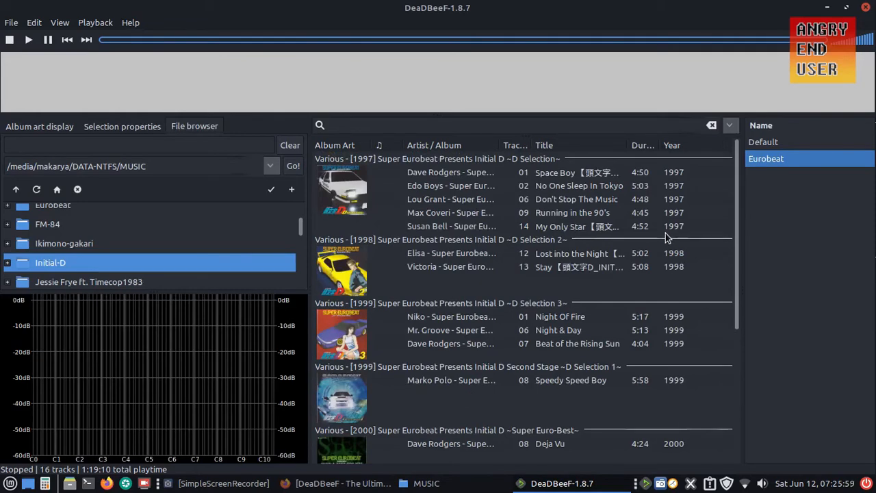
Step: Switch back to the Default playlist, play the track Everything for a few seconds, and pause it
click(766, 143)
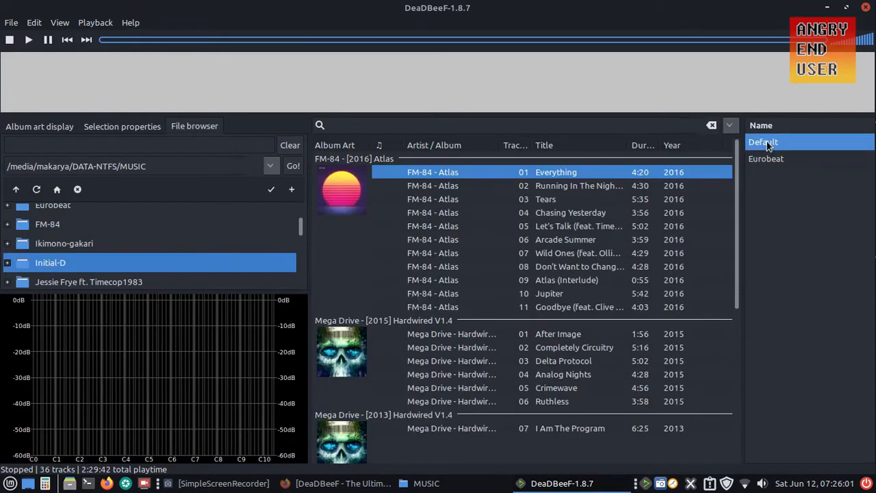
click(27, 39)
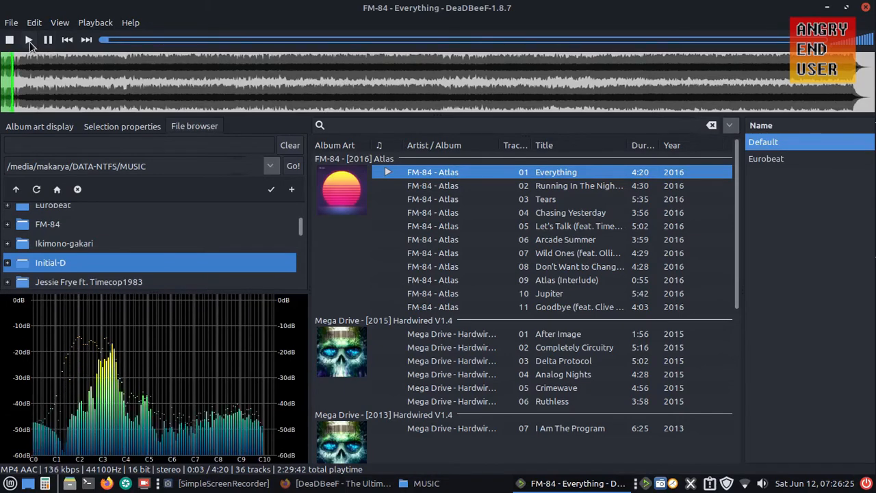
click(48, 40)
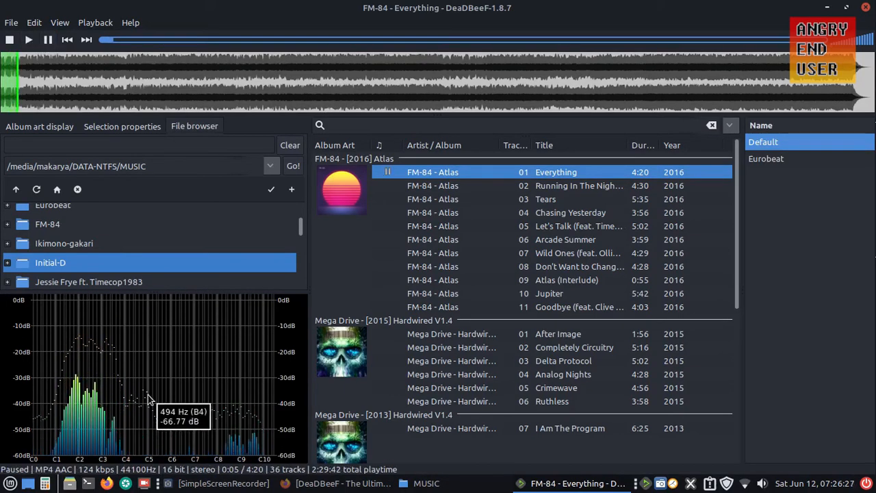
Step: Set the spectrum visualizer's style to Solid and check it by briefly resuming playback, pausing again
right_click(158, 350)
click(179, 362)
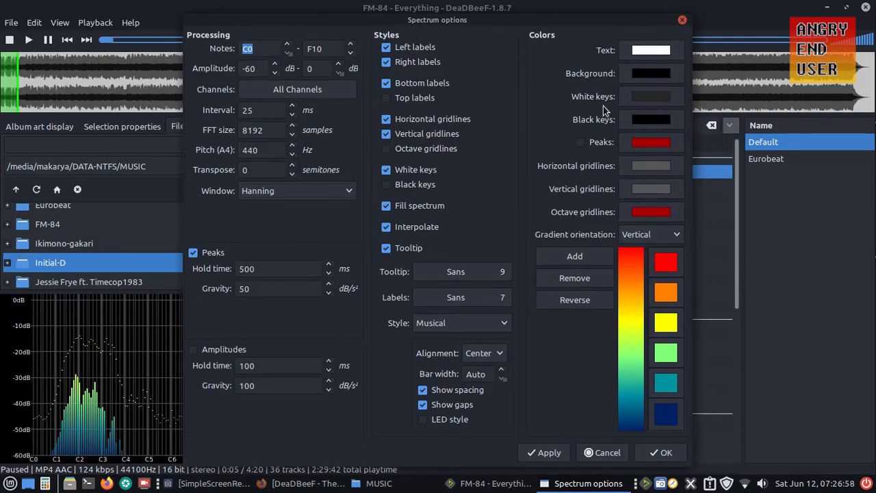
click(453, 323)
click(452, 337)
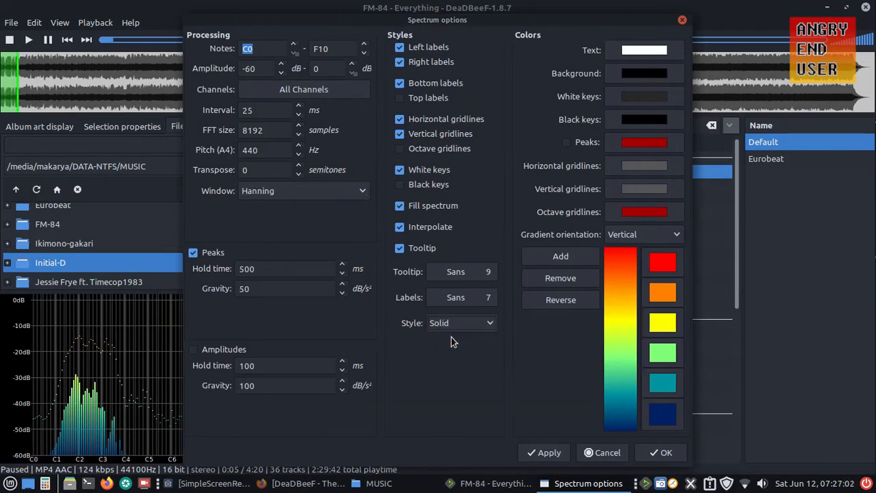
click(550, 455)
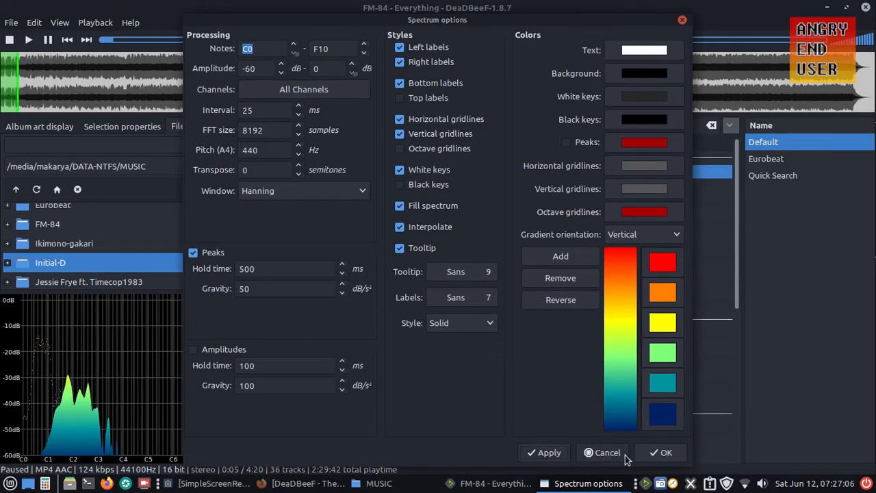
click(654, 456)
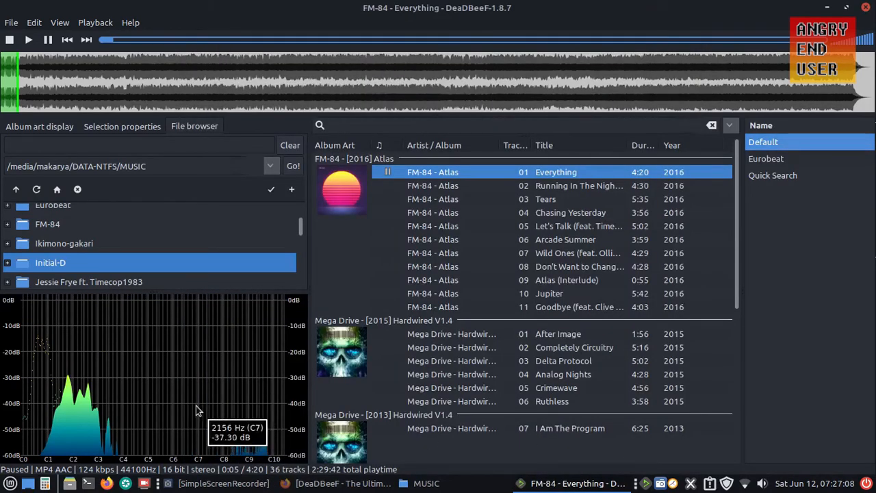
click(28, 41)
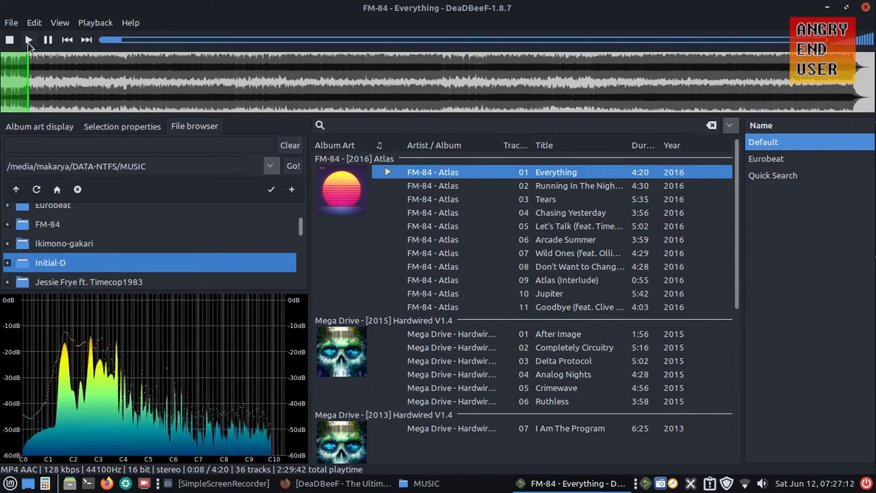
click(47, 40)
Step: Enable the Override option in the playlist appearance preferences, moving the Preferences window aside to keep the track list in view
click(98, 23)
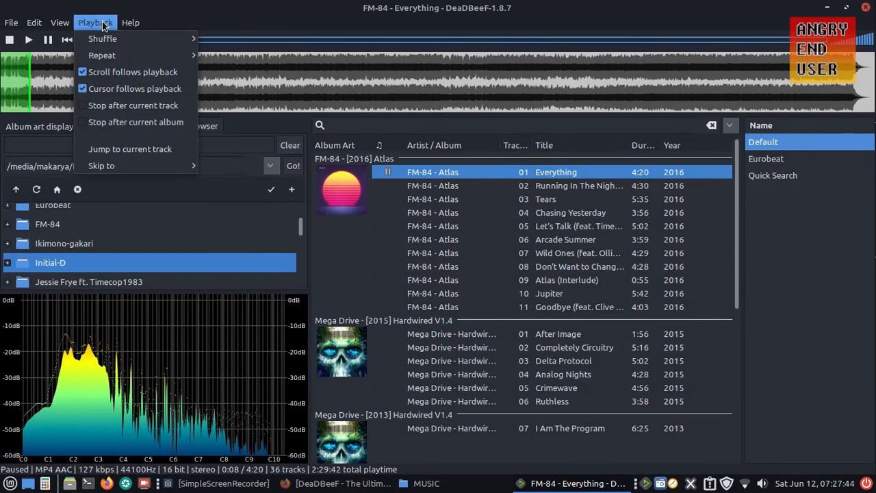
mouse_move(57, 24)
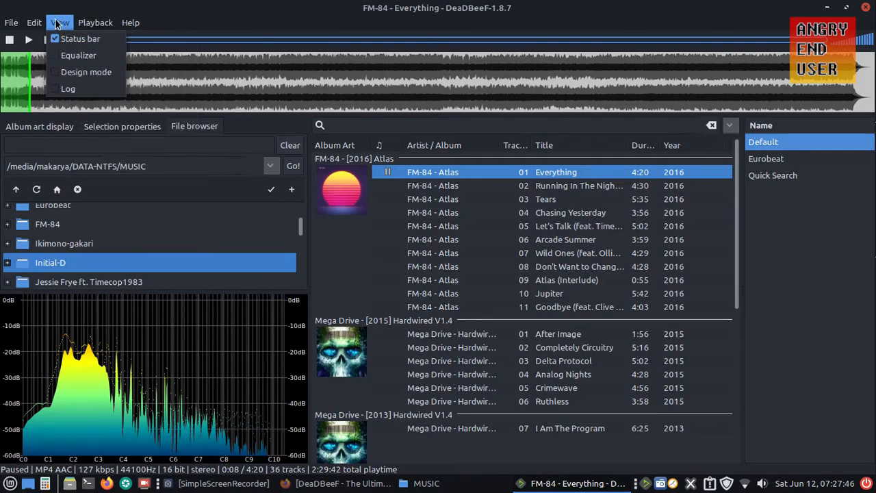
click(103, 179)
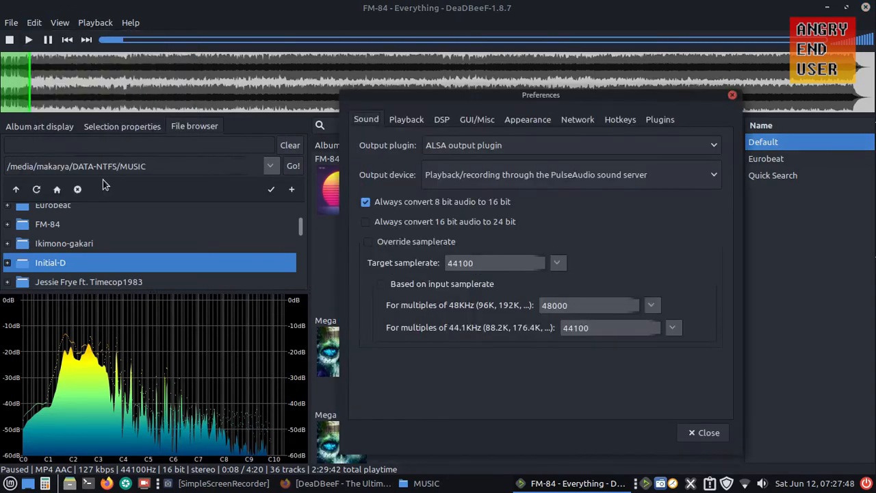
click(525, 121)
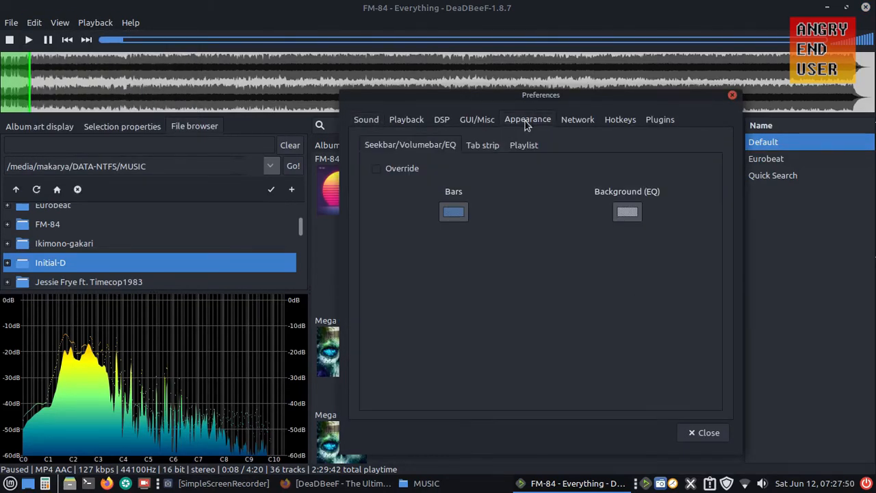
drag(546, 94, 171, 68)
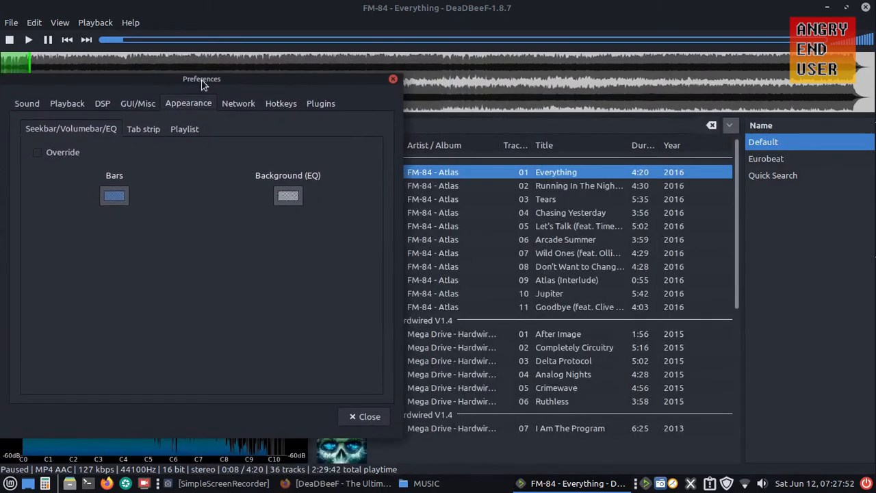
click(184, 130)
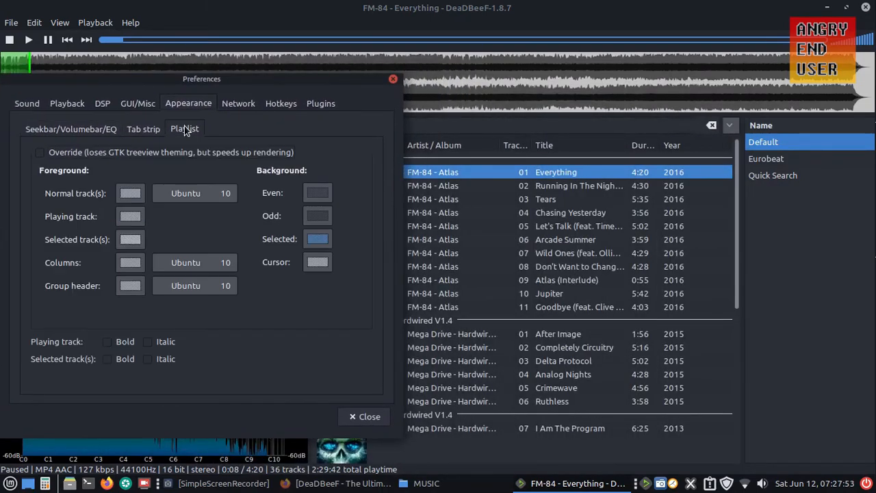
click(103, 154)
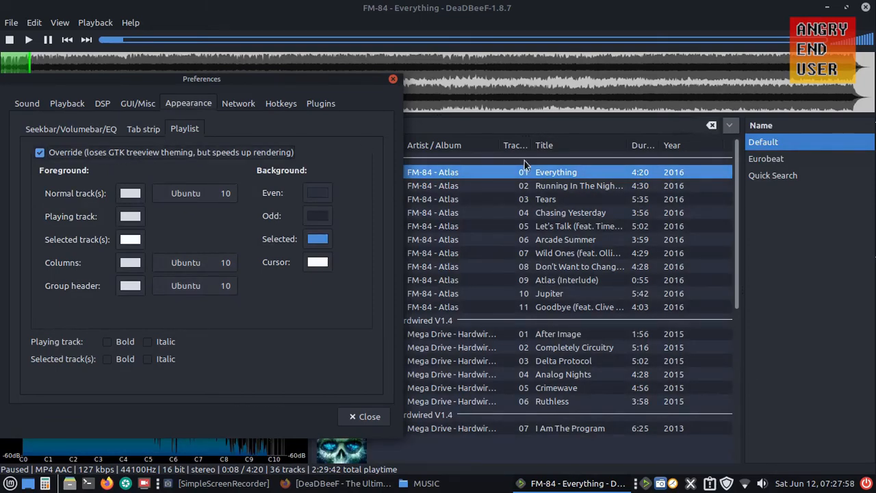
Step: Set the playing track's text to Bold and Italic, close the preferences, and select the track Wild Ones to compare
drag(267, 81, 233, 71)
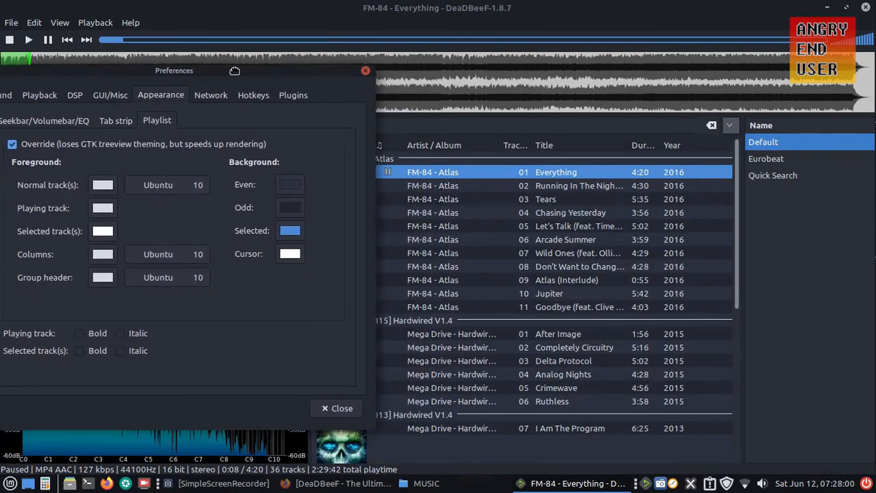
click(74, 332)
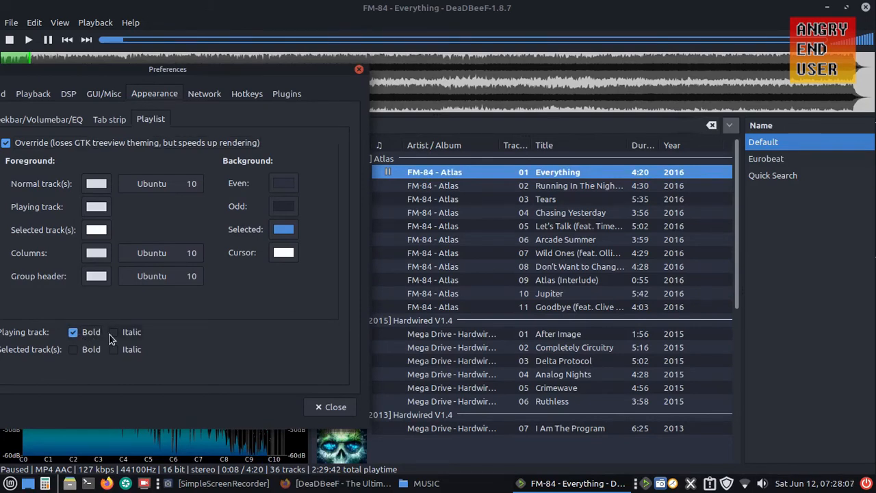
click(113, 334)
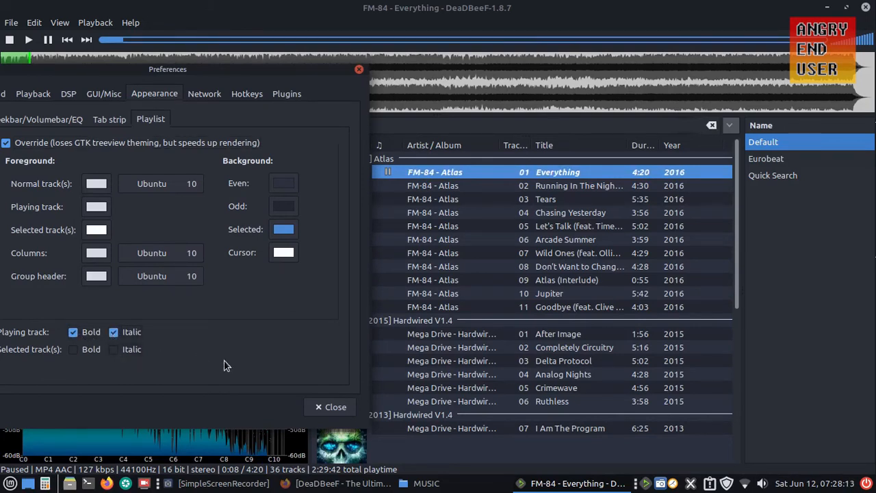
click(328, 407)
click(473, 258)
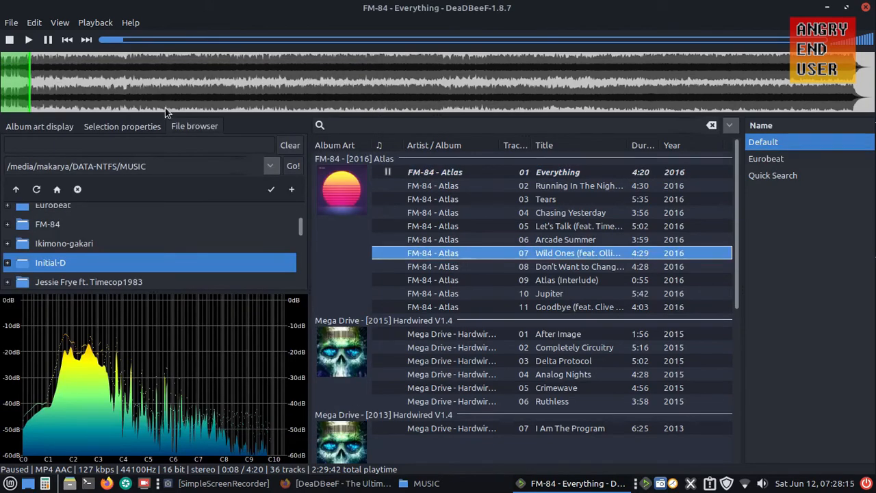
Step: Set the selected tracks' text to Italic in the playlist appearance preferences and close the preferences
click(88, 25)
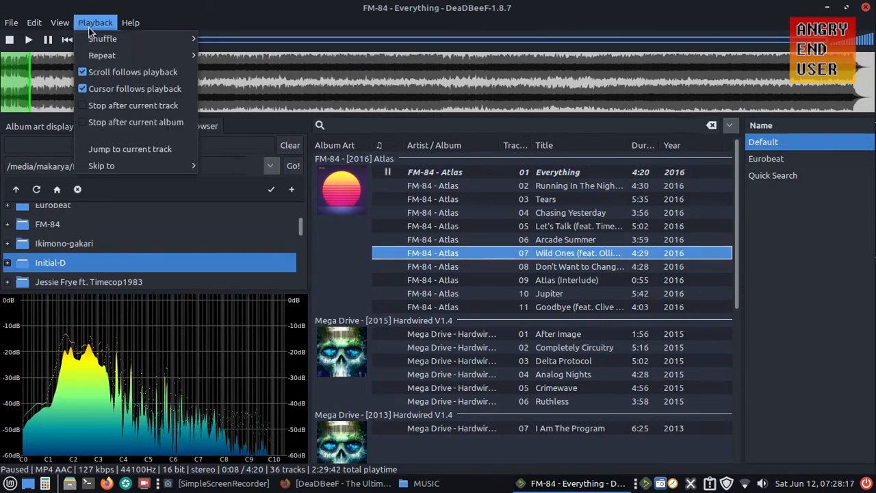
mouse_move(50, 25)
click(65, 177)
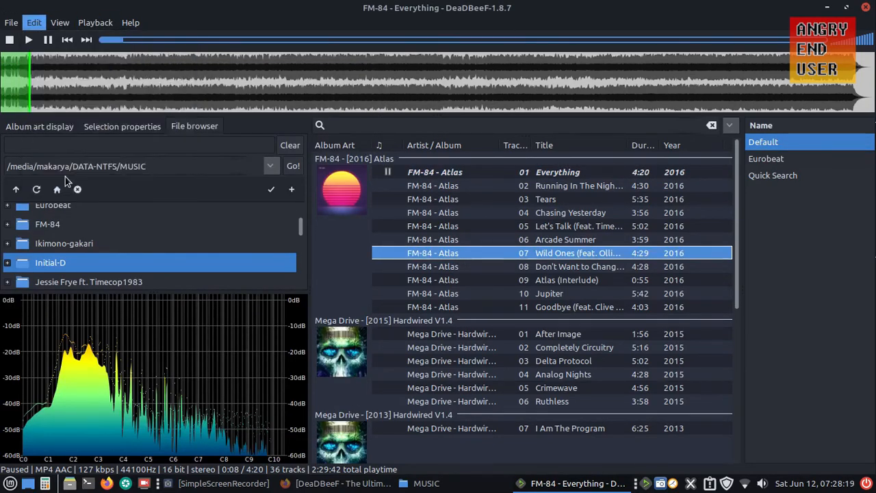
click(197, 95)
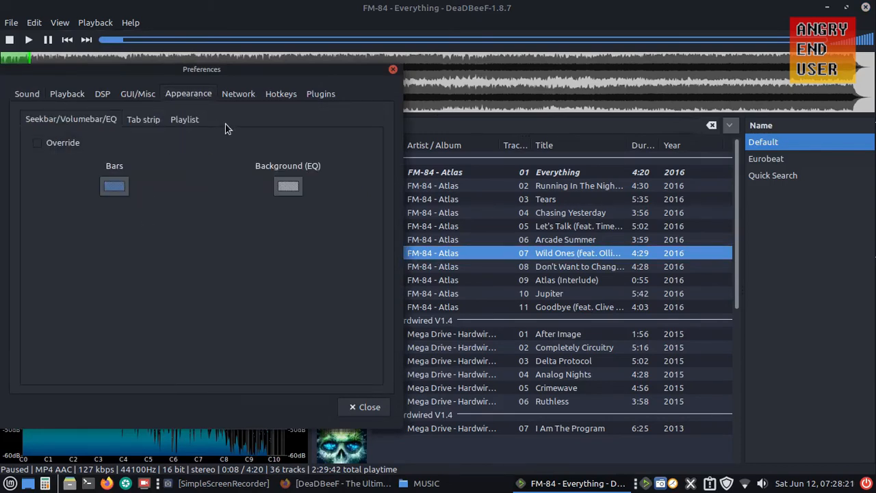
click(184, 120)
click(154, 350)
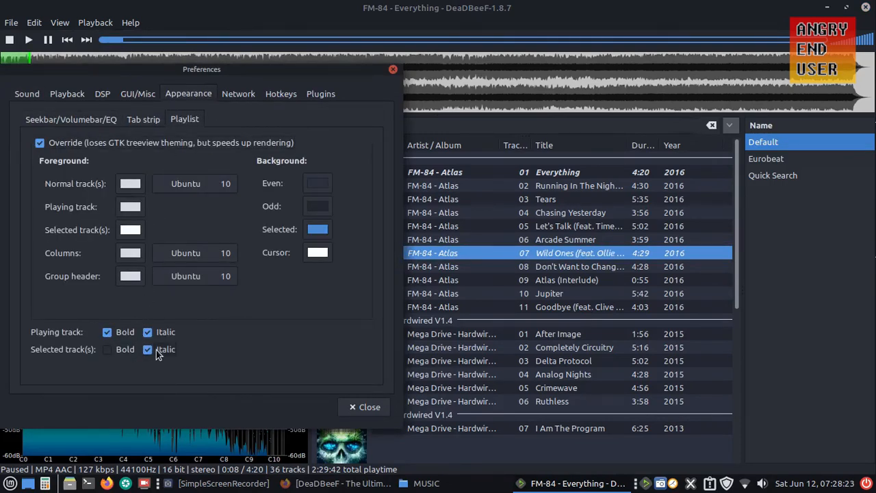
click(365, 408)
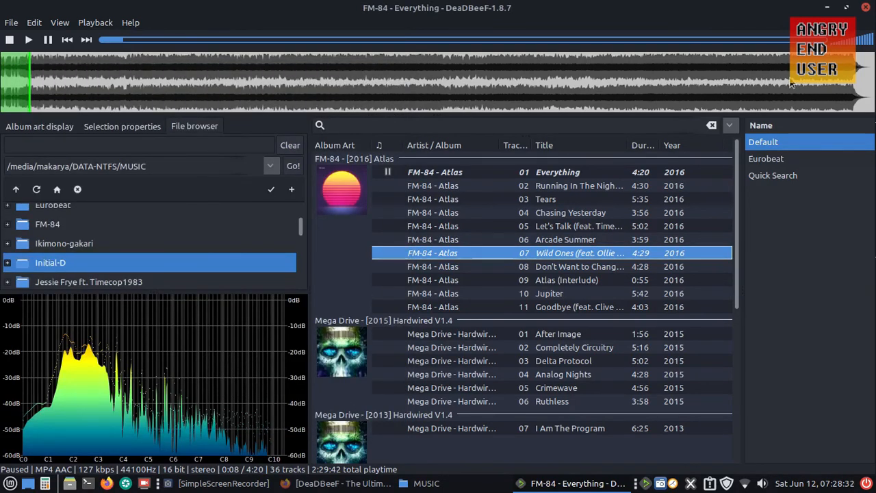